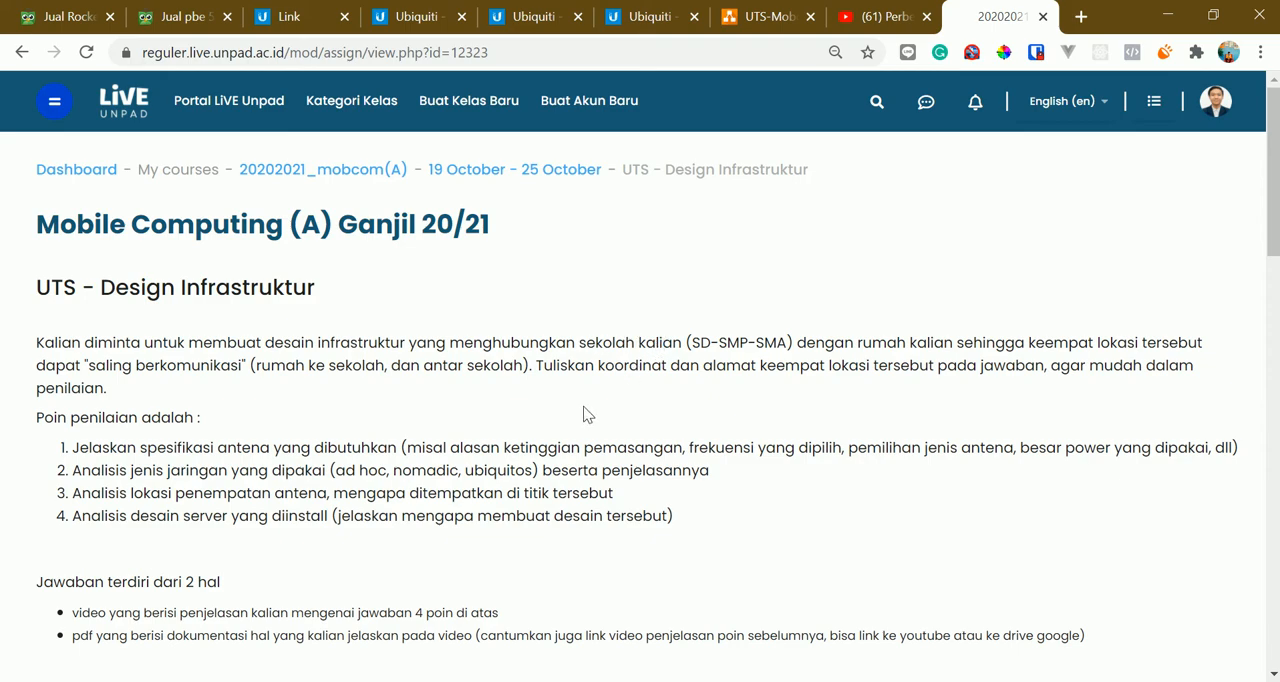
Read the UTS - Design Infrastruktur assignment's task description, four grading points and submission format
scroll(587, 414, down, 2)
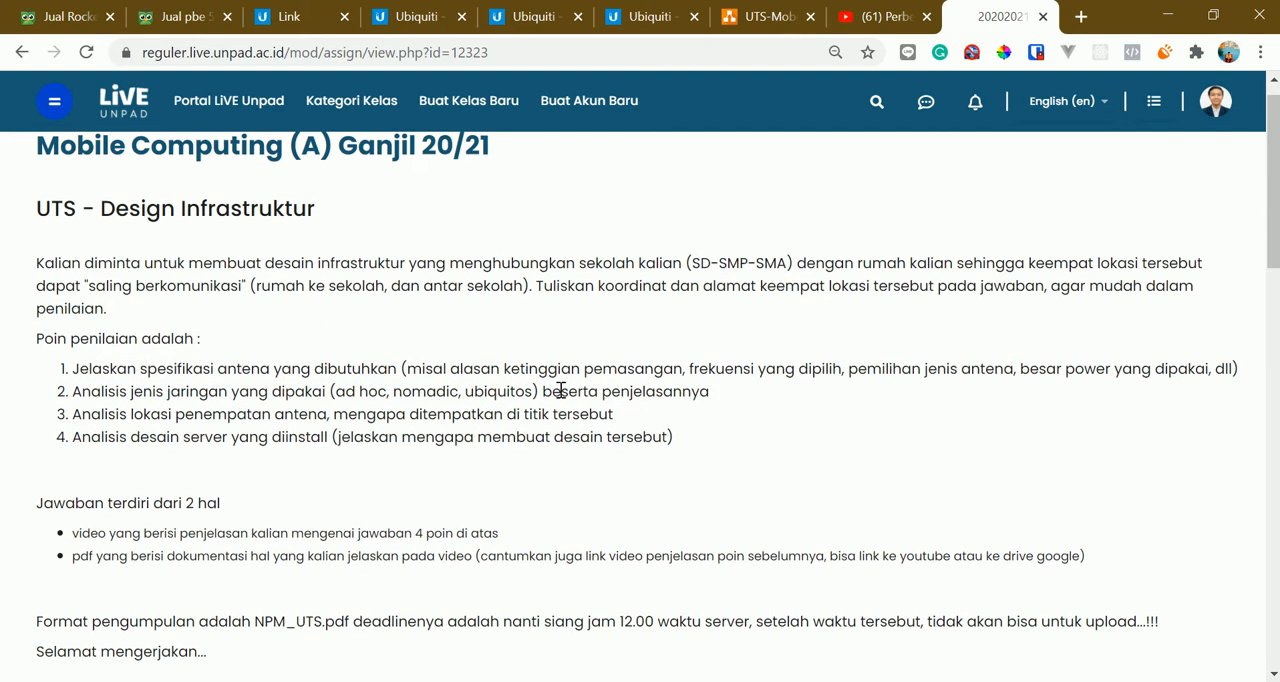
scroll(562, 420, up, 2)
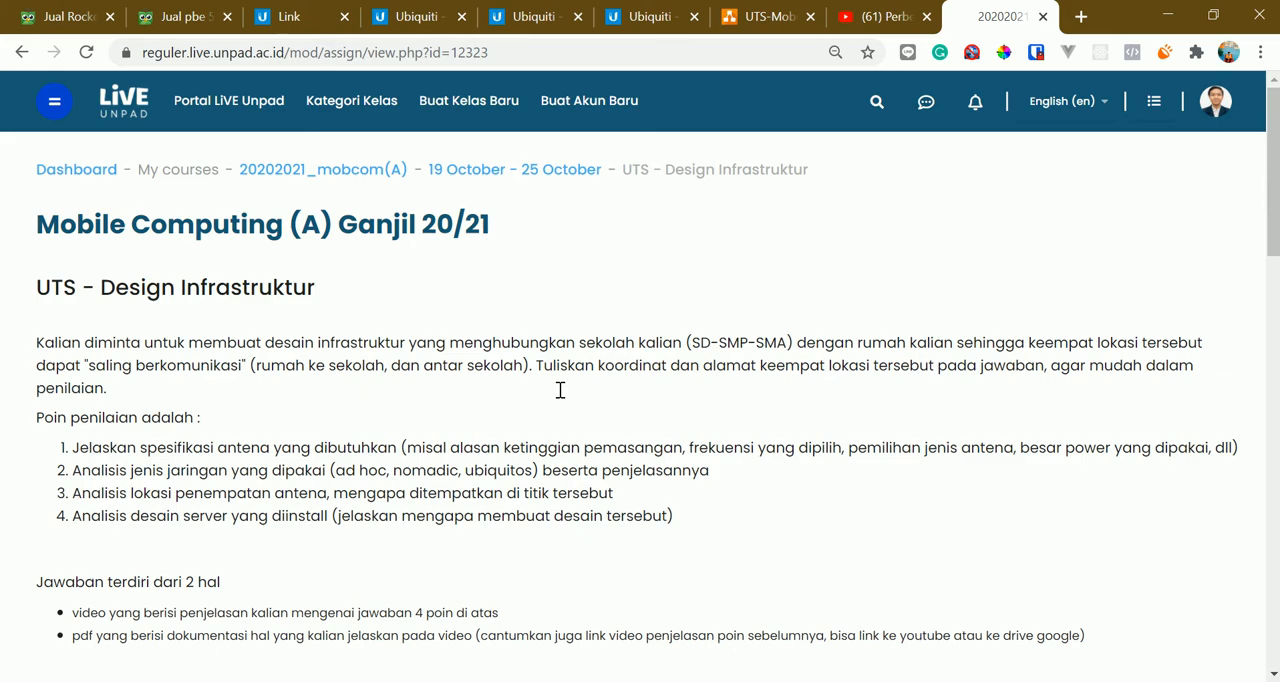
scroll(600, 345, down, 2)
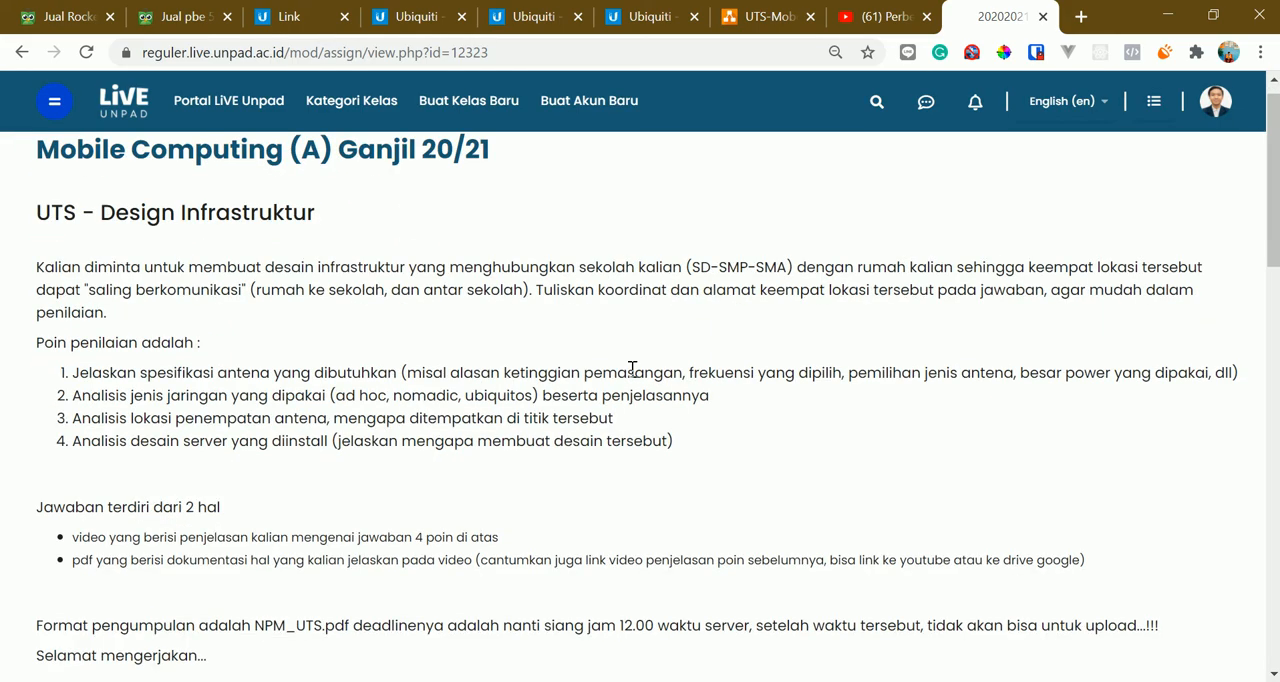
scroll(500, 347, up, 1)
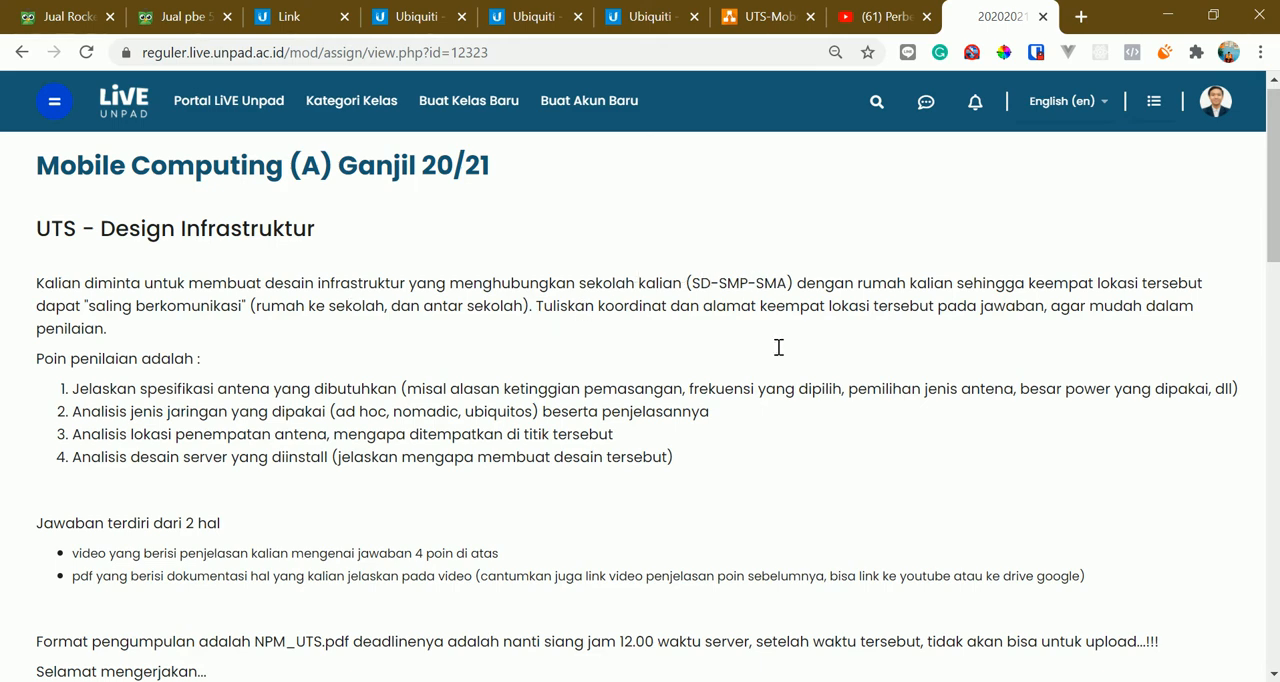
scroll(784, 398, up, 1)
scroll(784, 398, down, 1)
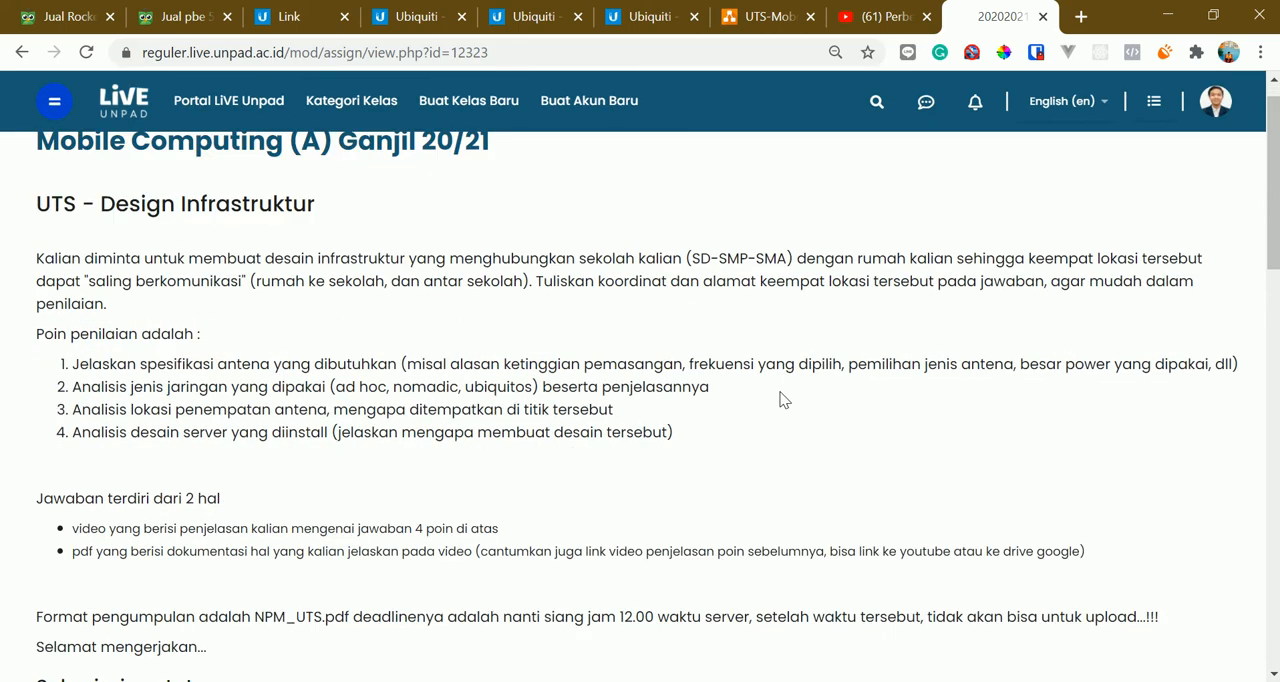
scroll(480, 274, up, 2)
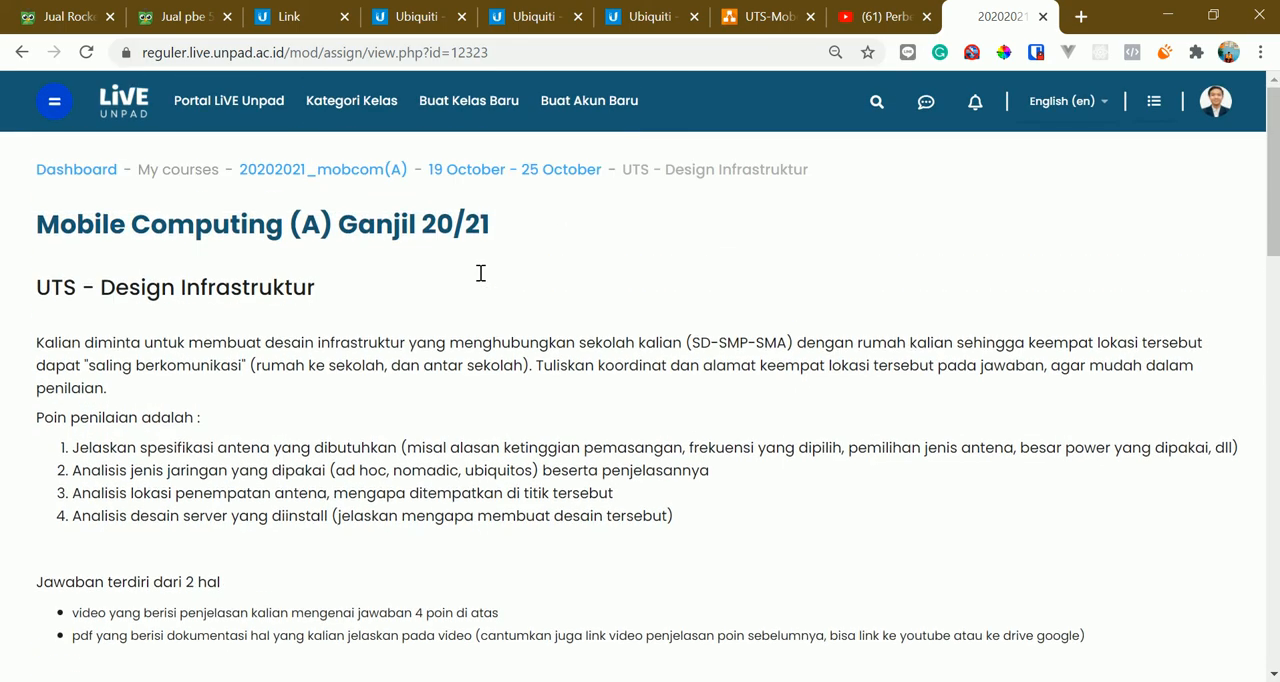
scroll(480, 273, down, 2)
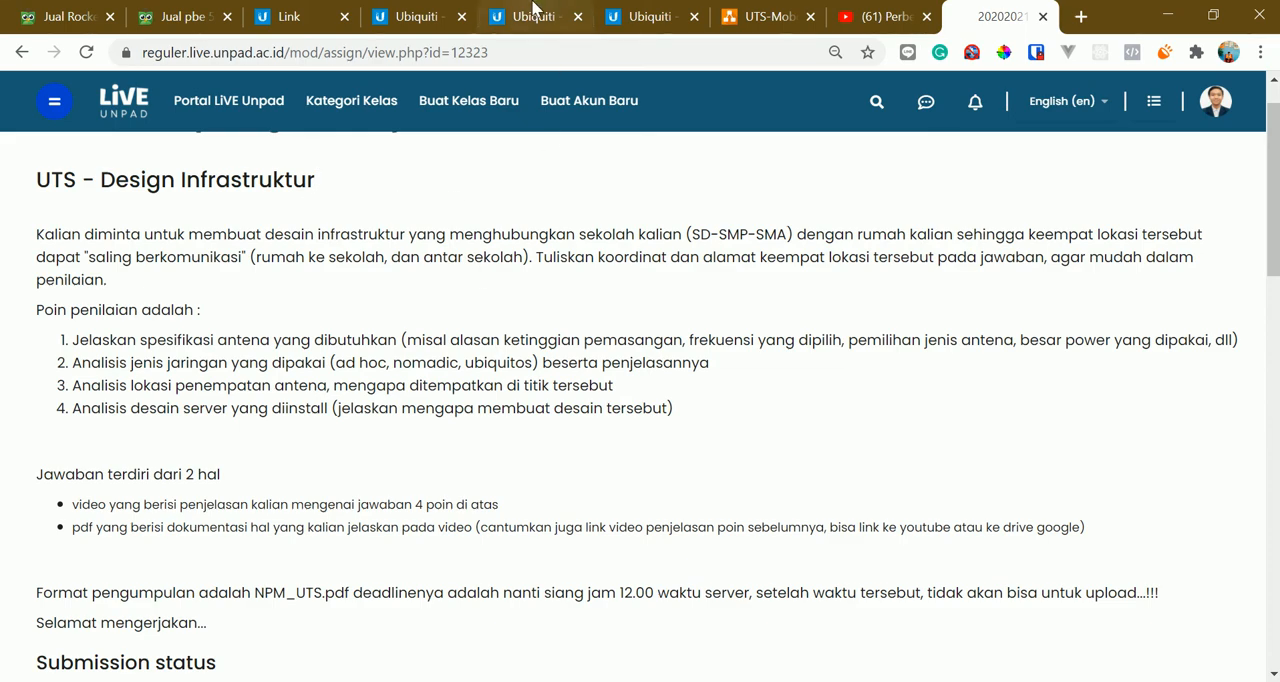
Switch to the airLink planner at link.ui.com and view the UTS Mobcom project's coverage map and site address
click(312, 8)
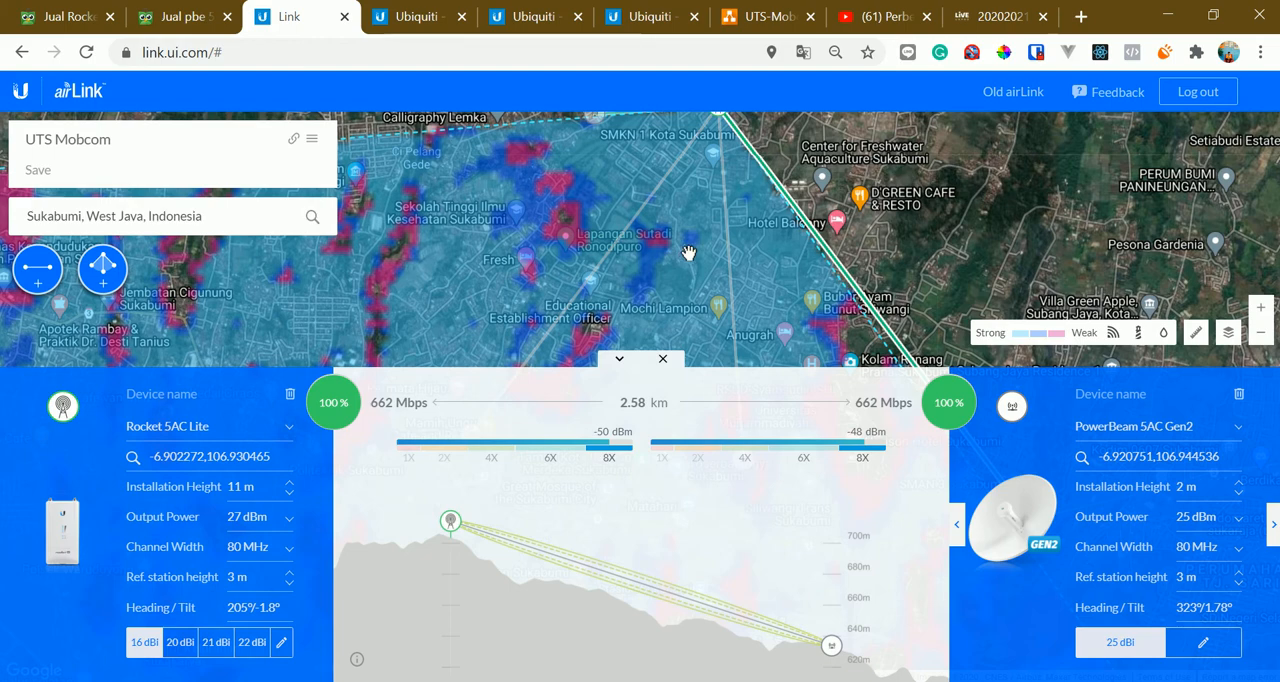
scroll(690, 260, down, 1)
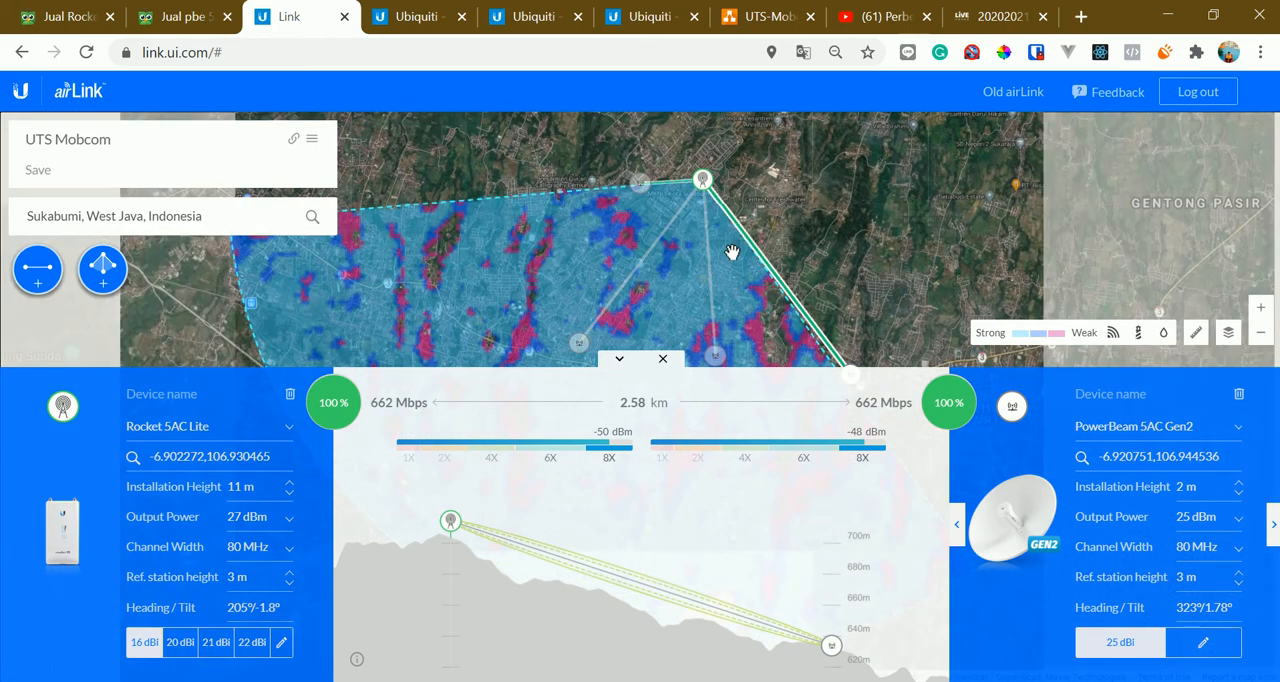
click(289, 54)
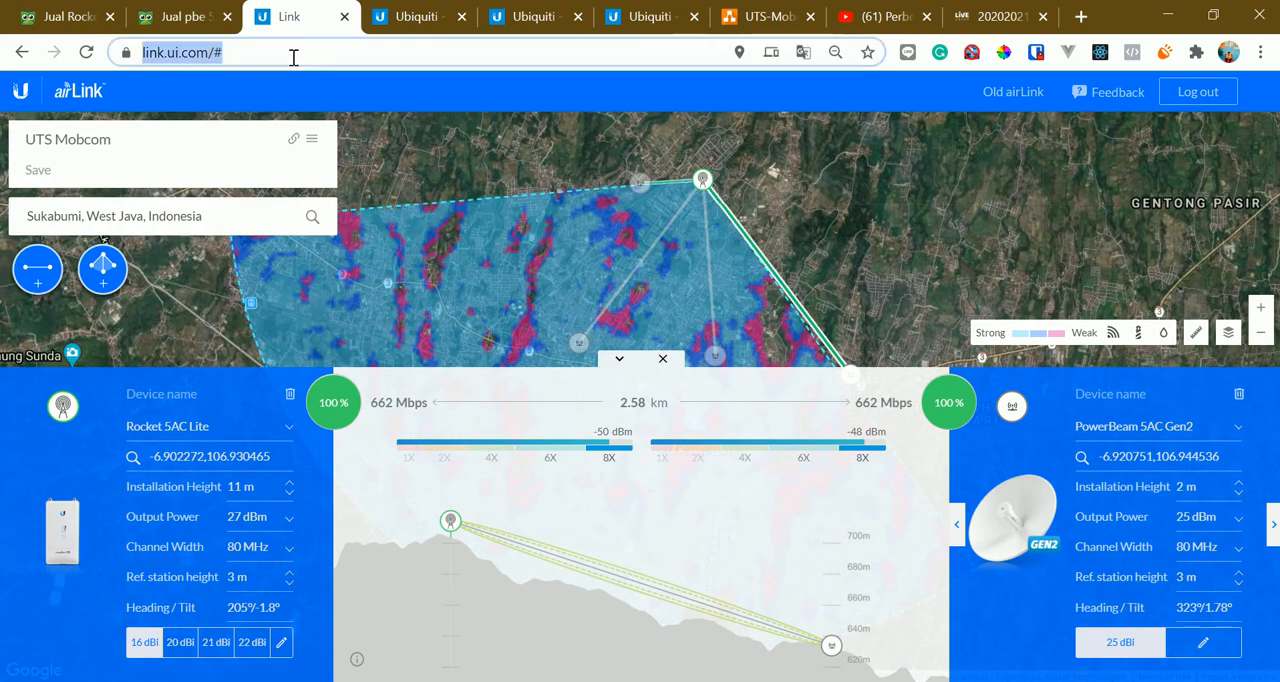
click(242, 52)
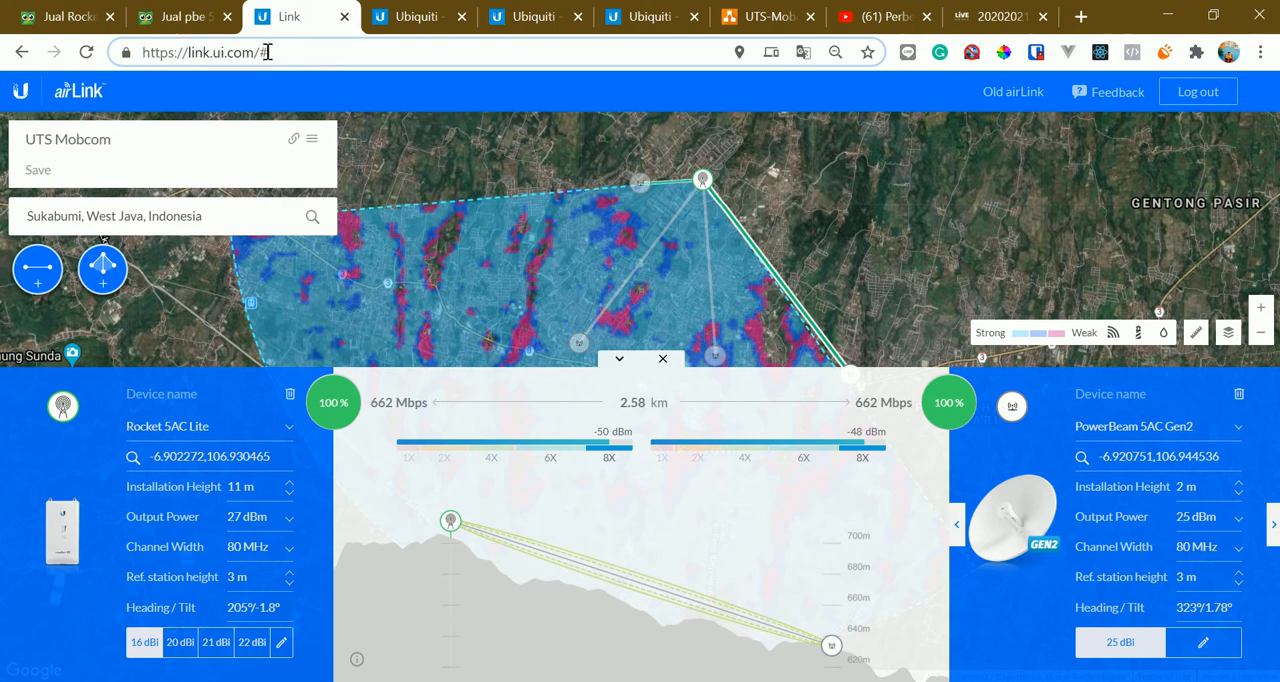
Open the airMAX category on Ubiquiti's products page and look over the listed CPE antennas
click(417, 12)
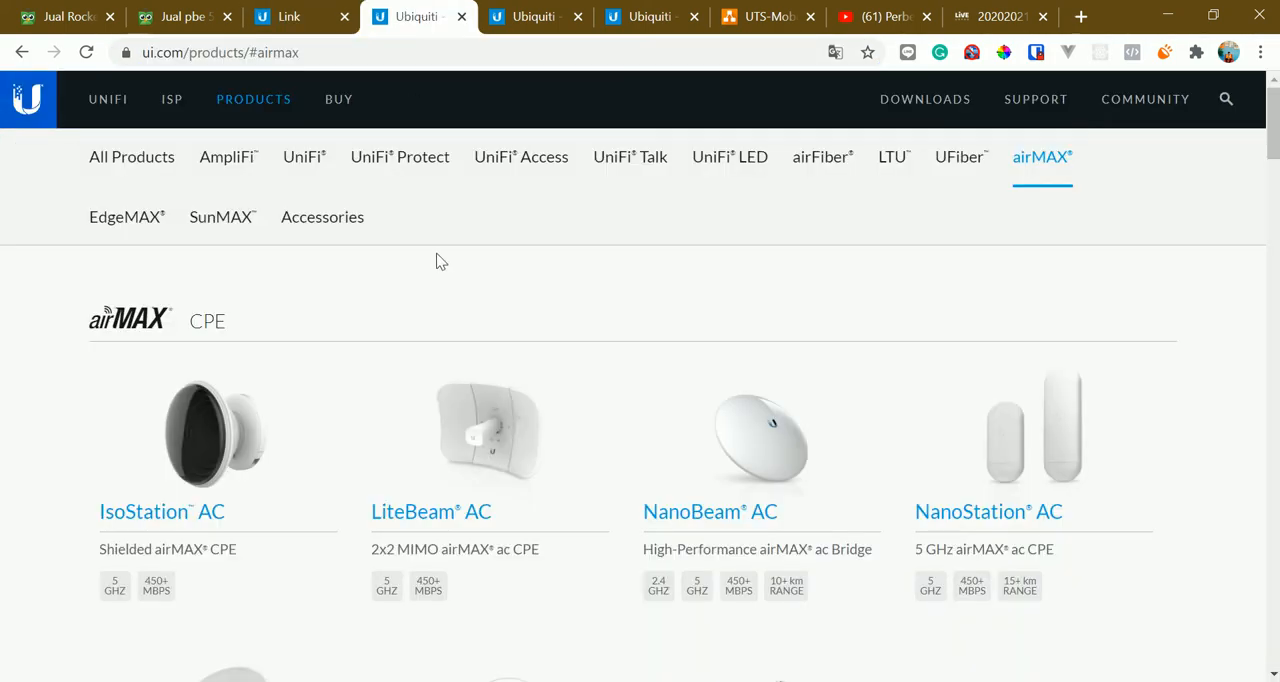
scroll(608, 271, down, 1)
scroll(608, 271, up, 1)
click(16, 106)
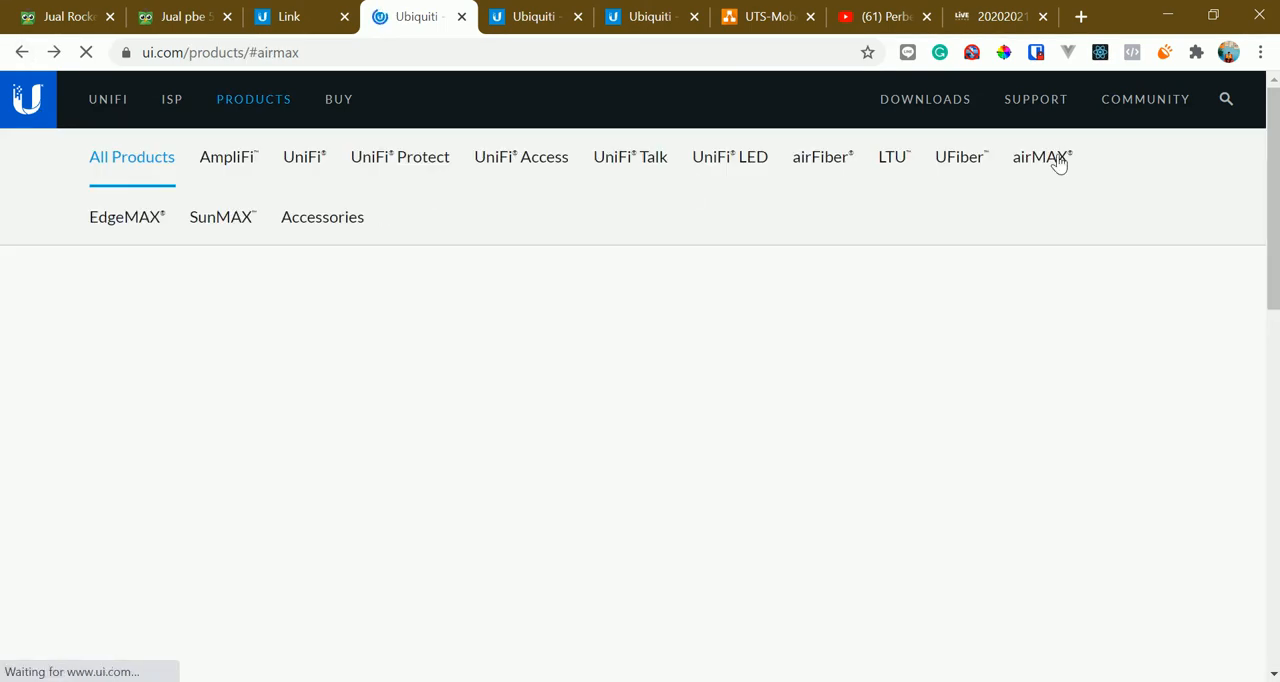
click(1059, 164)
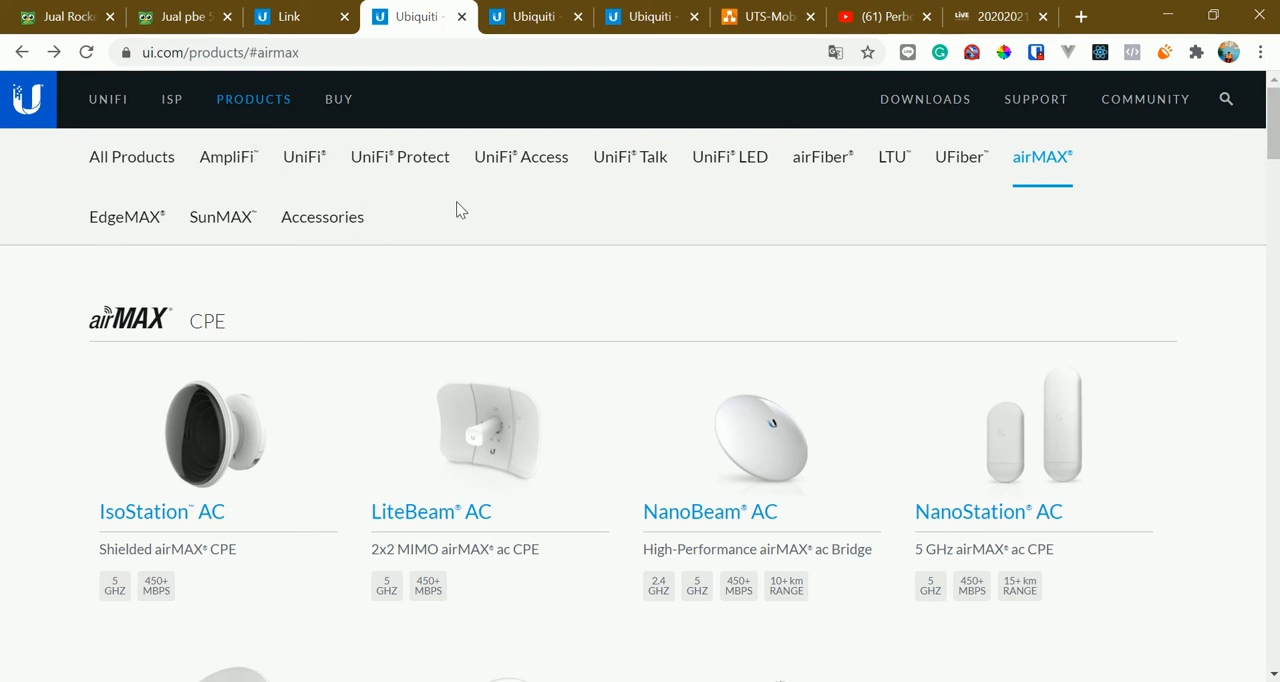
scroll(766, 400, down, 1)
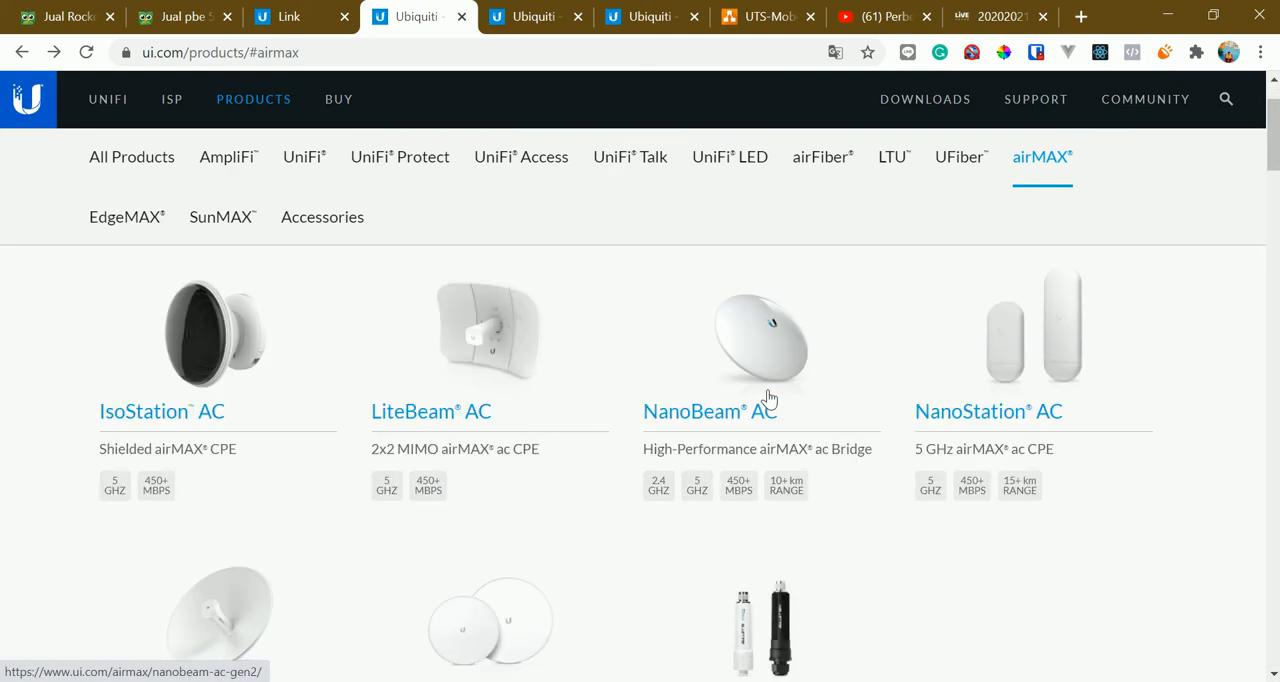
scroll(766, 400, up, 1)
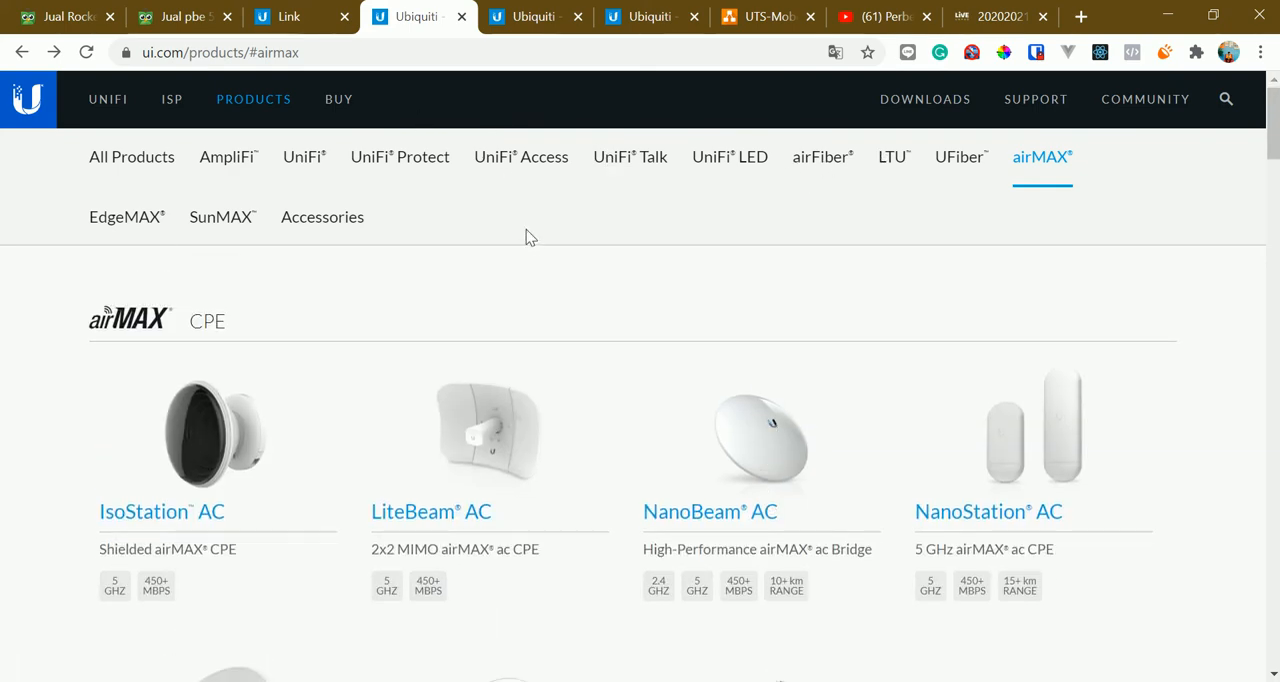
Return to the UTS Mobcom airLink map, close the selected link's details, and examine the complete layout of links across Sukabumi
click(292, 16)
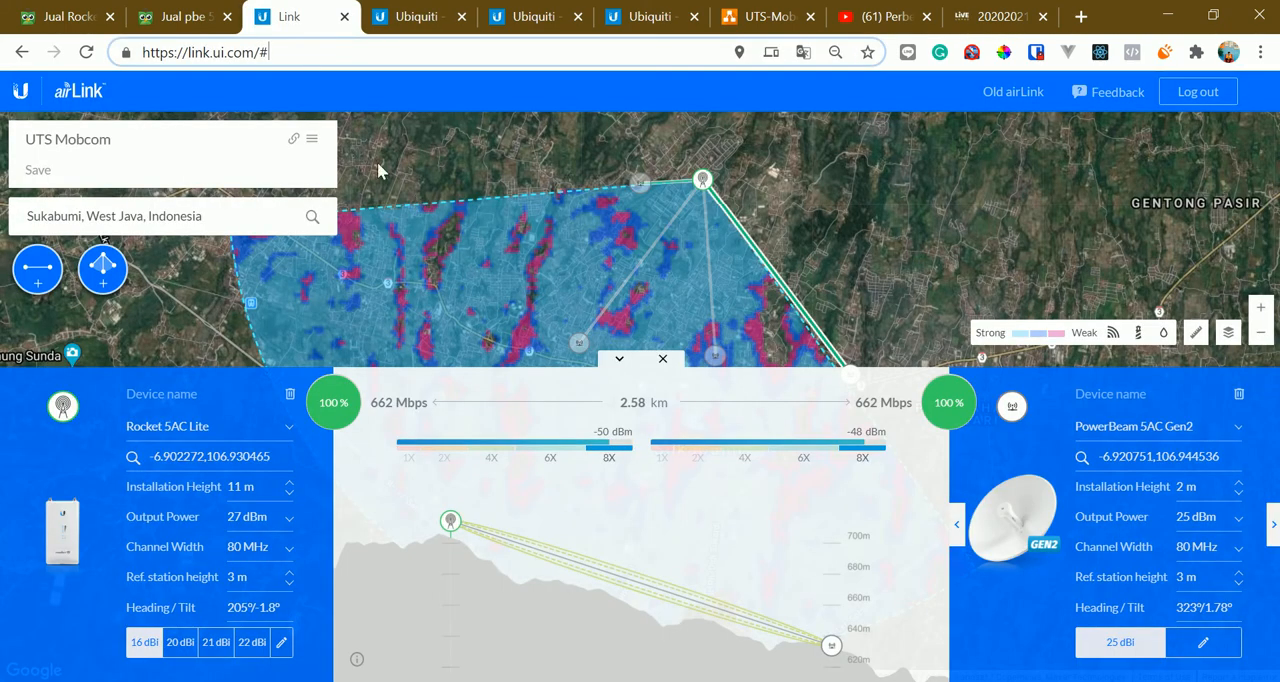
drag(707, 297, 651, 266)
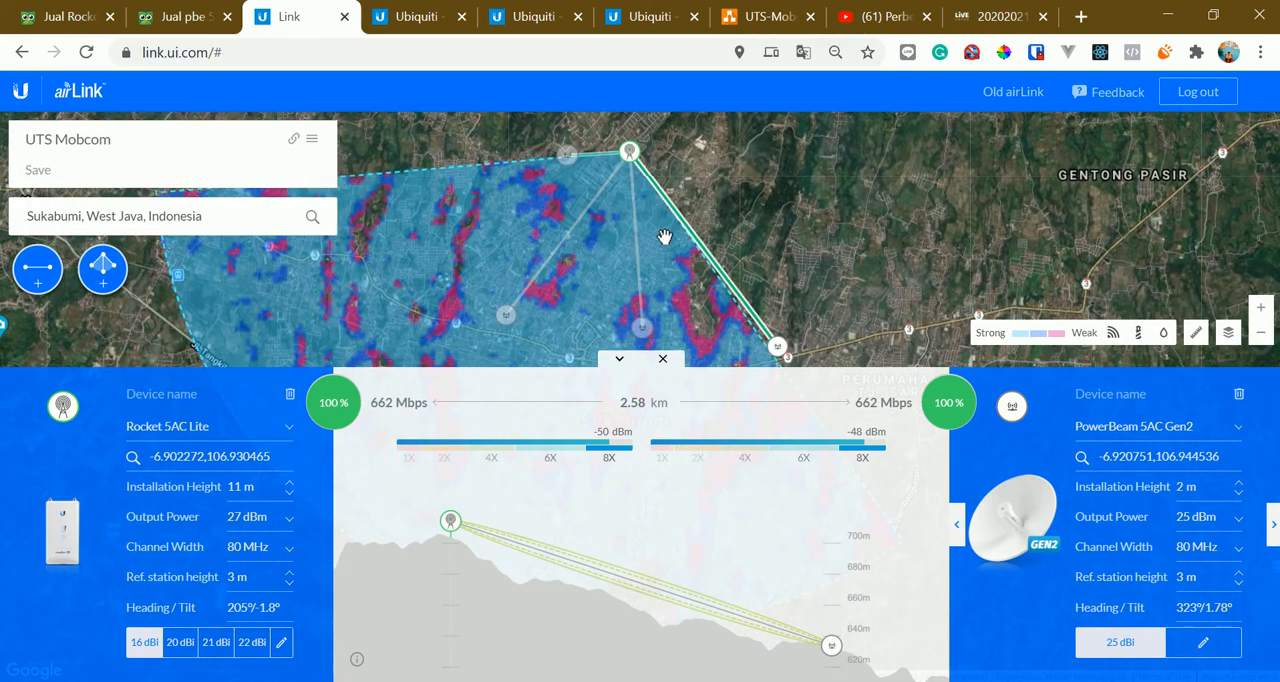
scroll(661, 238, up, 1)
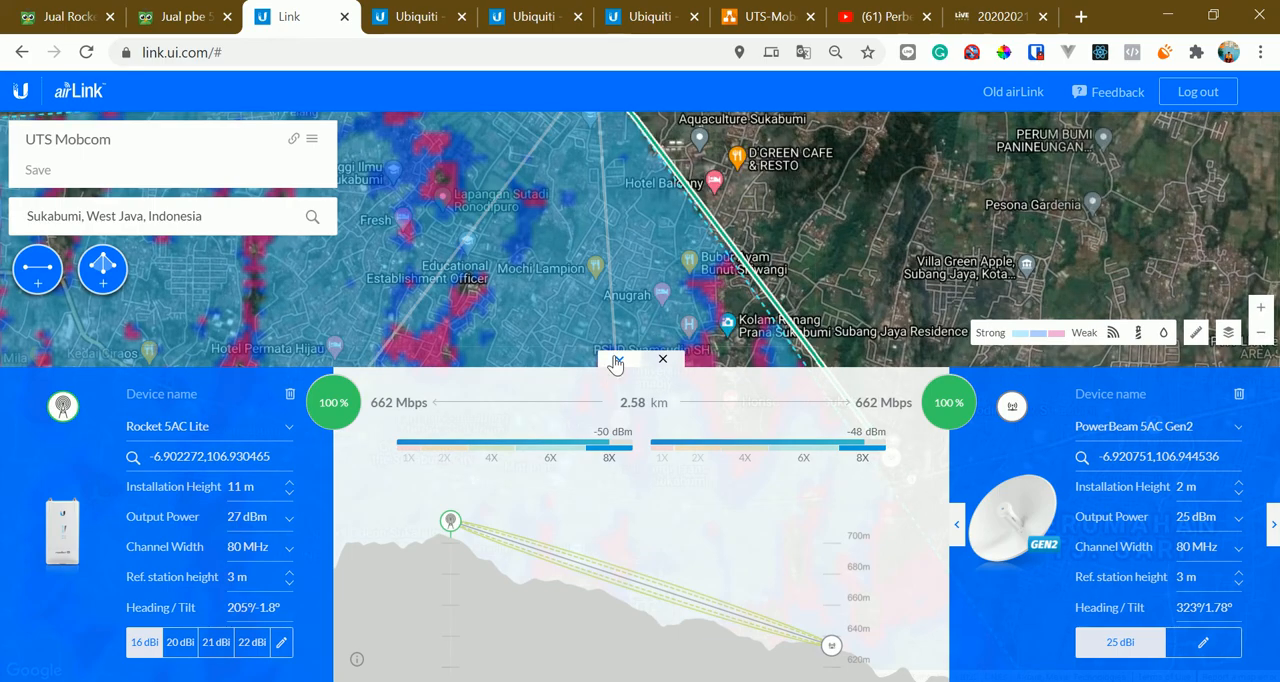
click(618, 359)
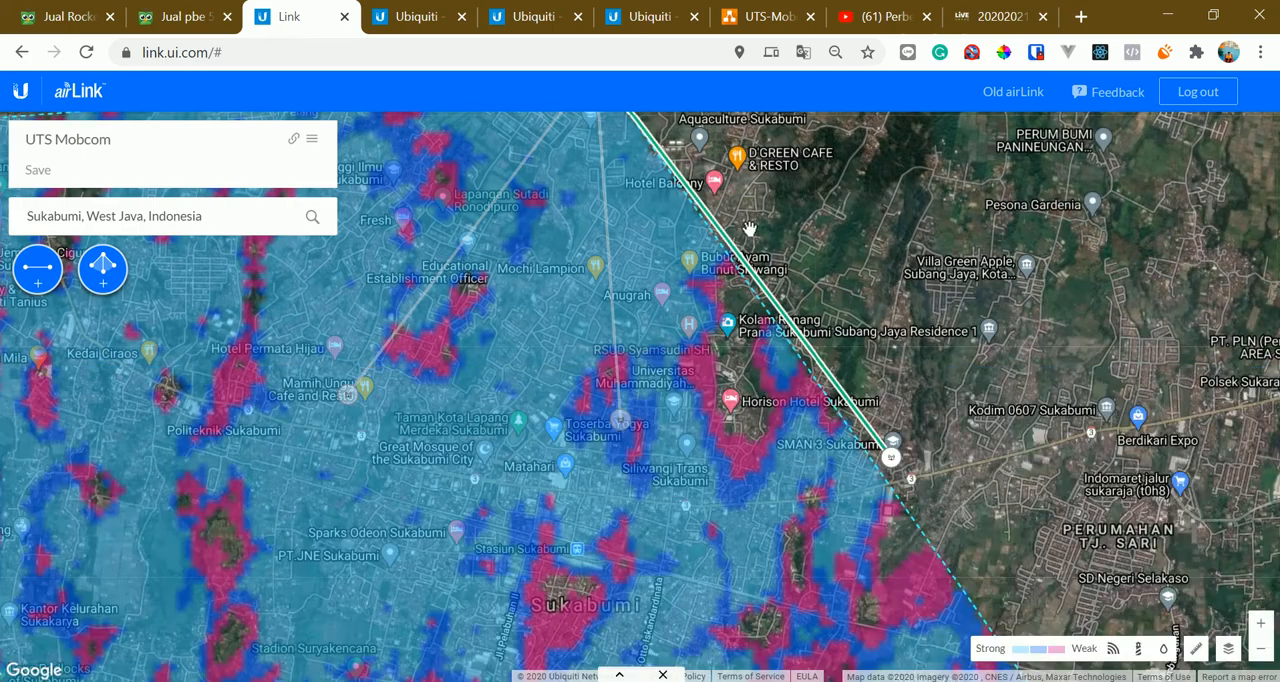
click(664, 676)
drag(685, 381, 735, 484)
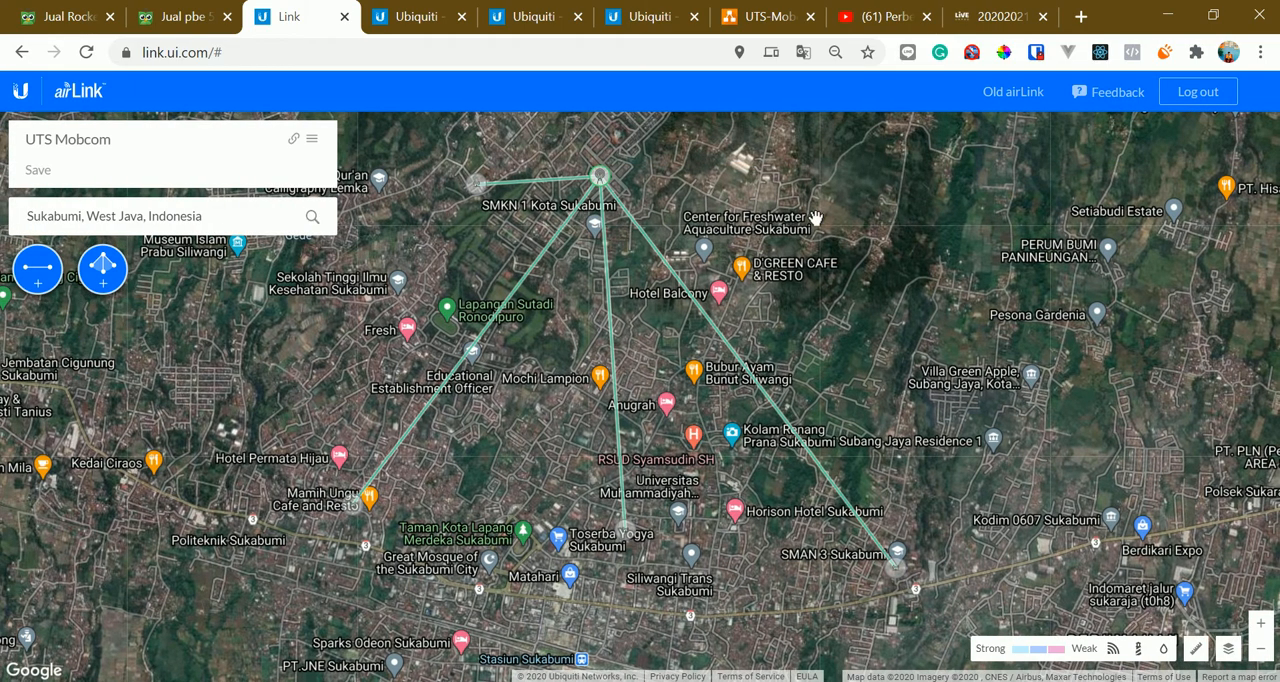
drag(654, 345, 639, 324)
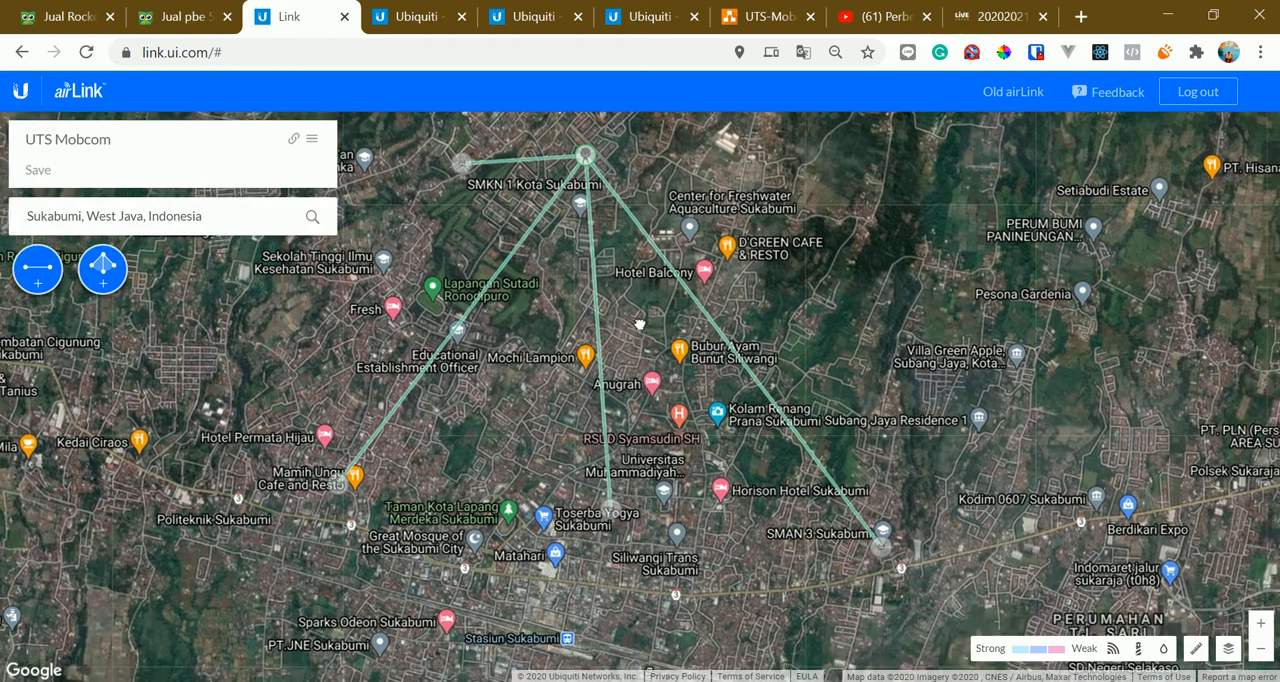
drag(545, 387, 541, 369)
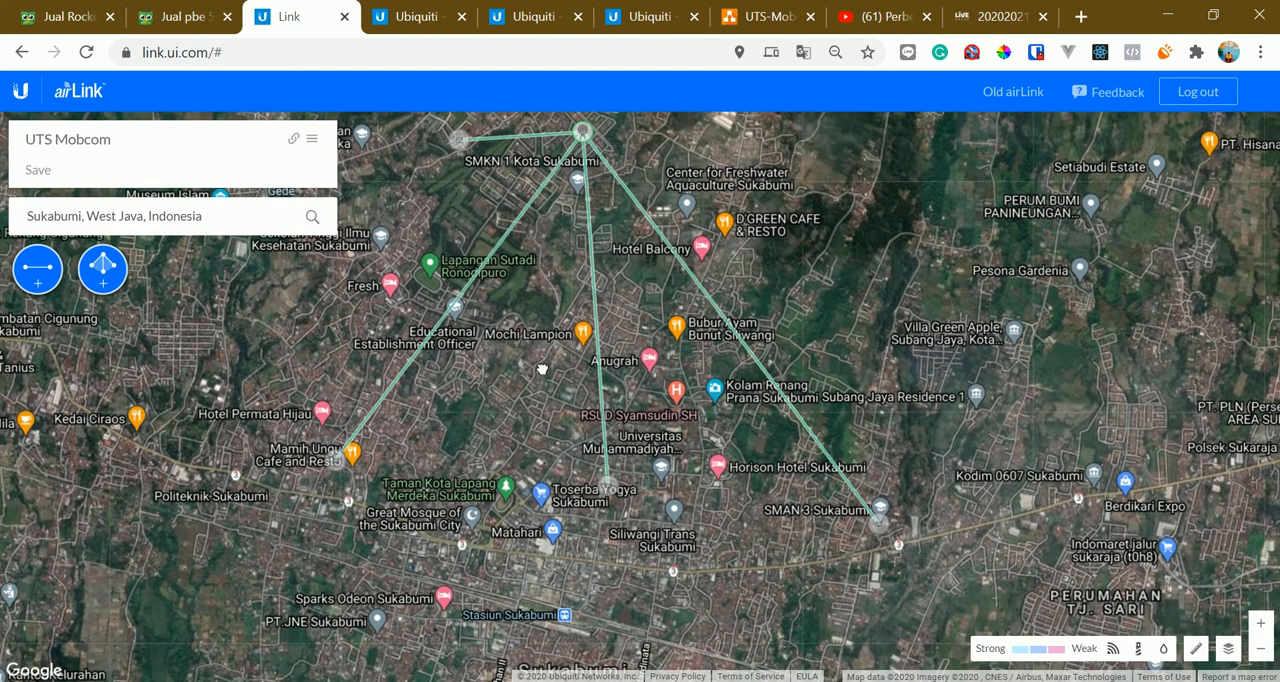
drag(783, 250, 809, 322)
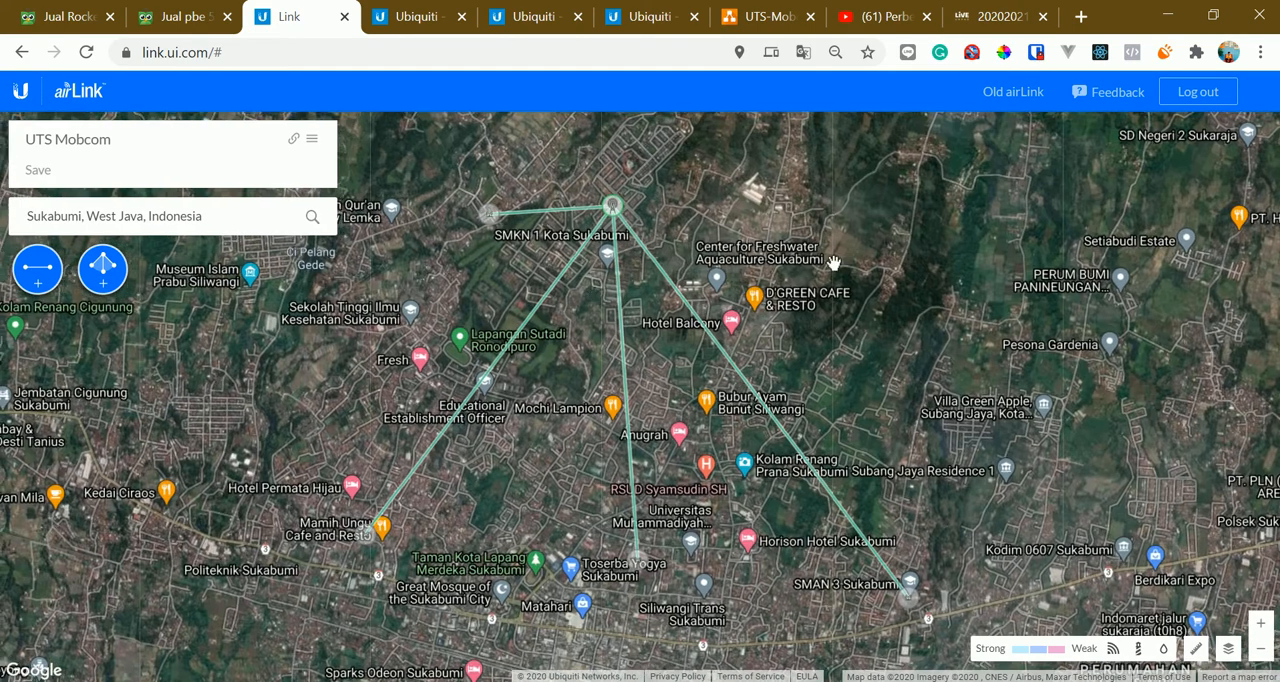
drag(833, 262, 821, 210)
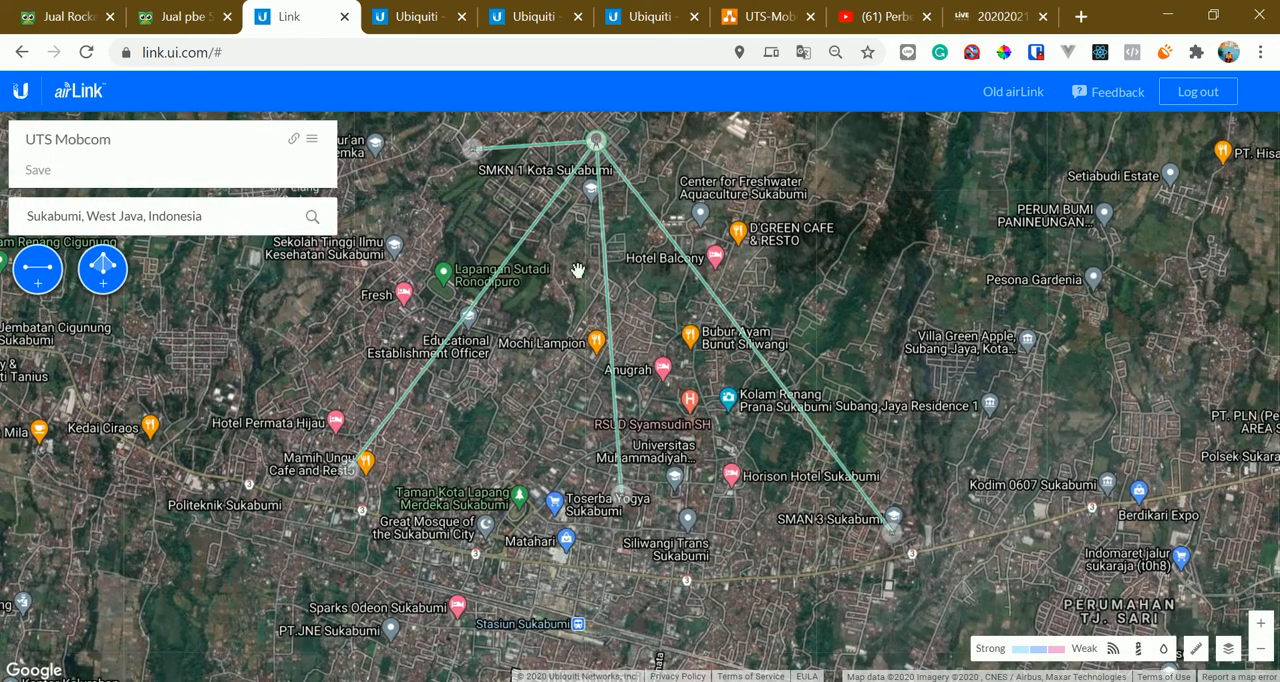
Select the short link near SMKN 1 Kota Sukabumi, collapse its details, and inspect the signal coverage around its endpoints
click(505, 147)
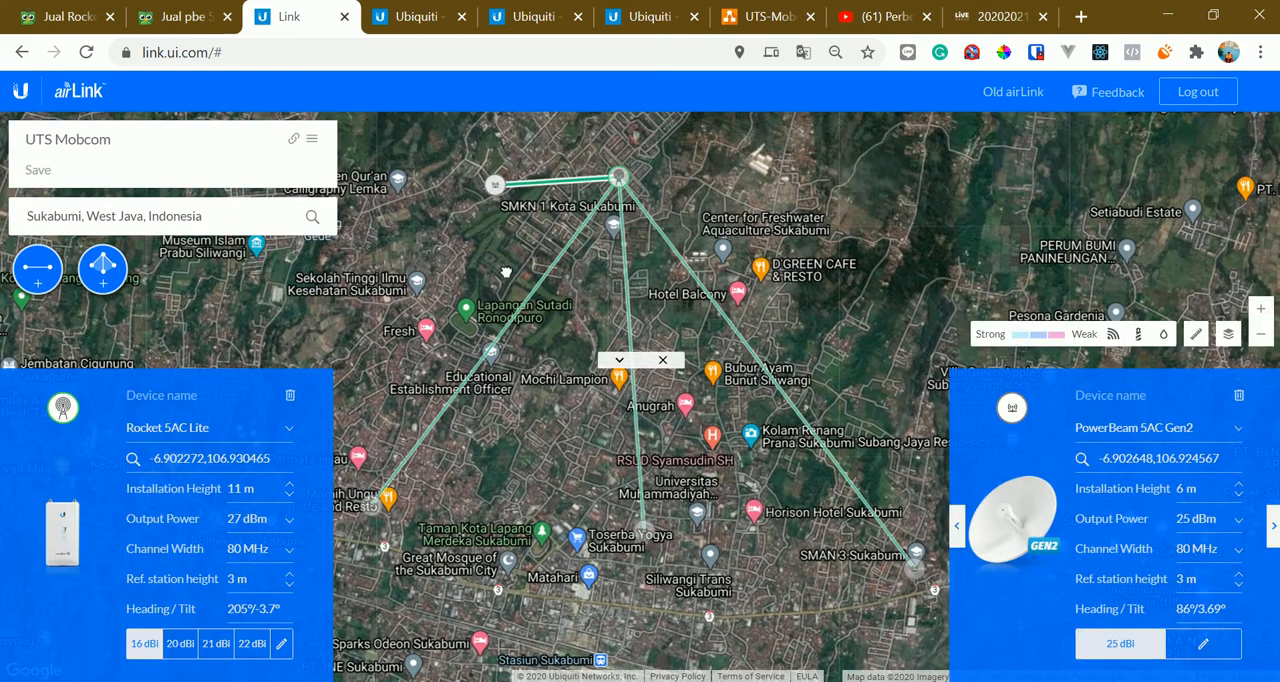
drag(506, 272, 514, 300)
click(618, 360)
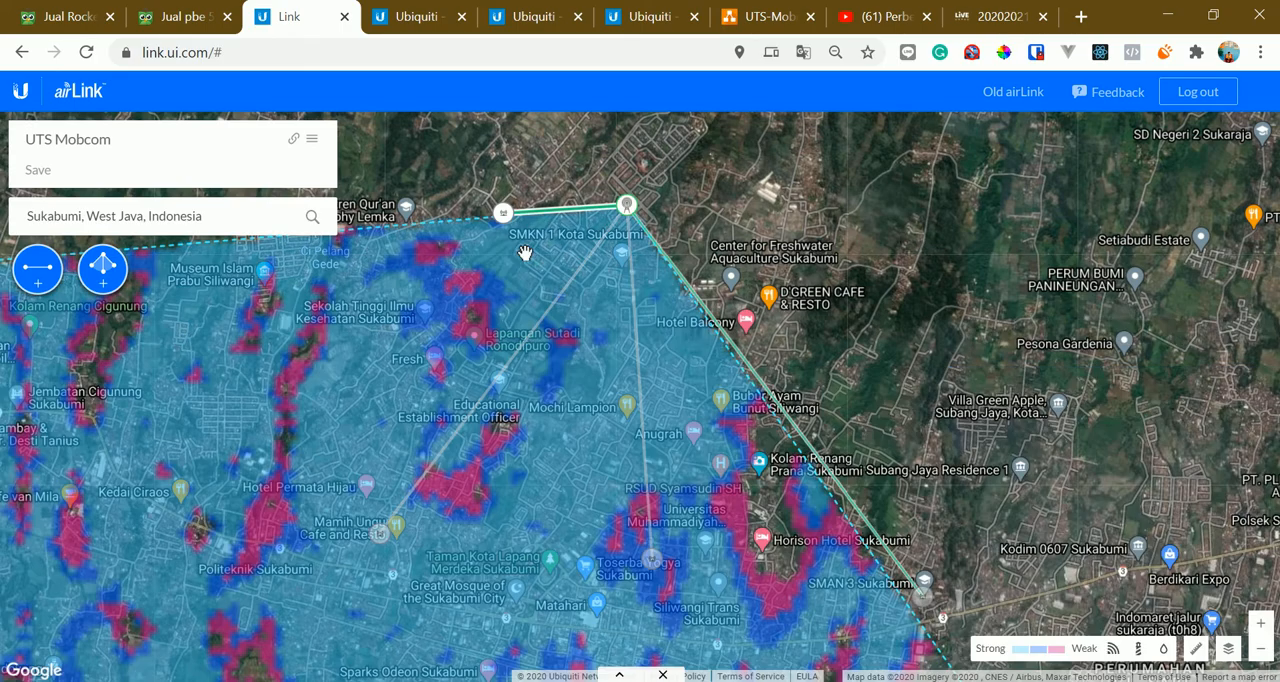
scroll(524, 252, up, 3)
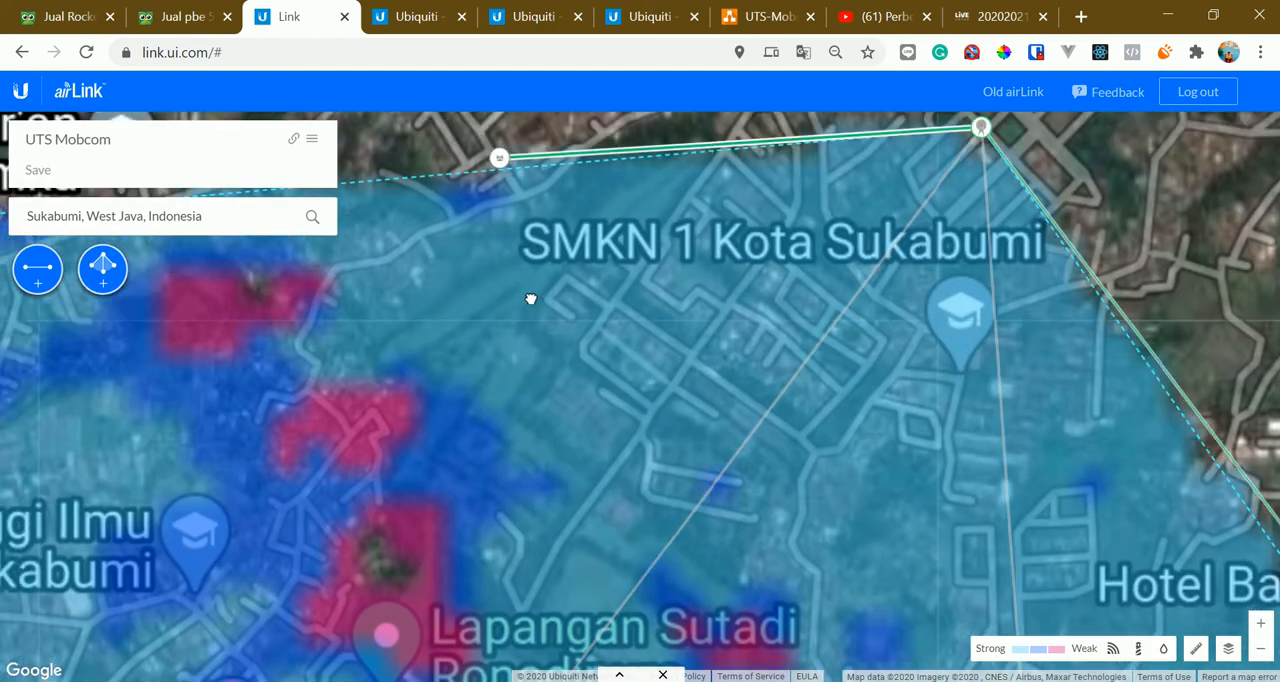
scroll(526, 250, down, 2)
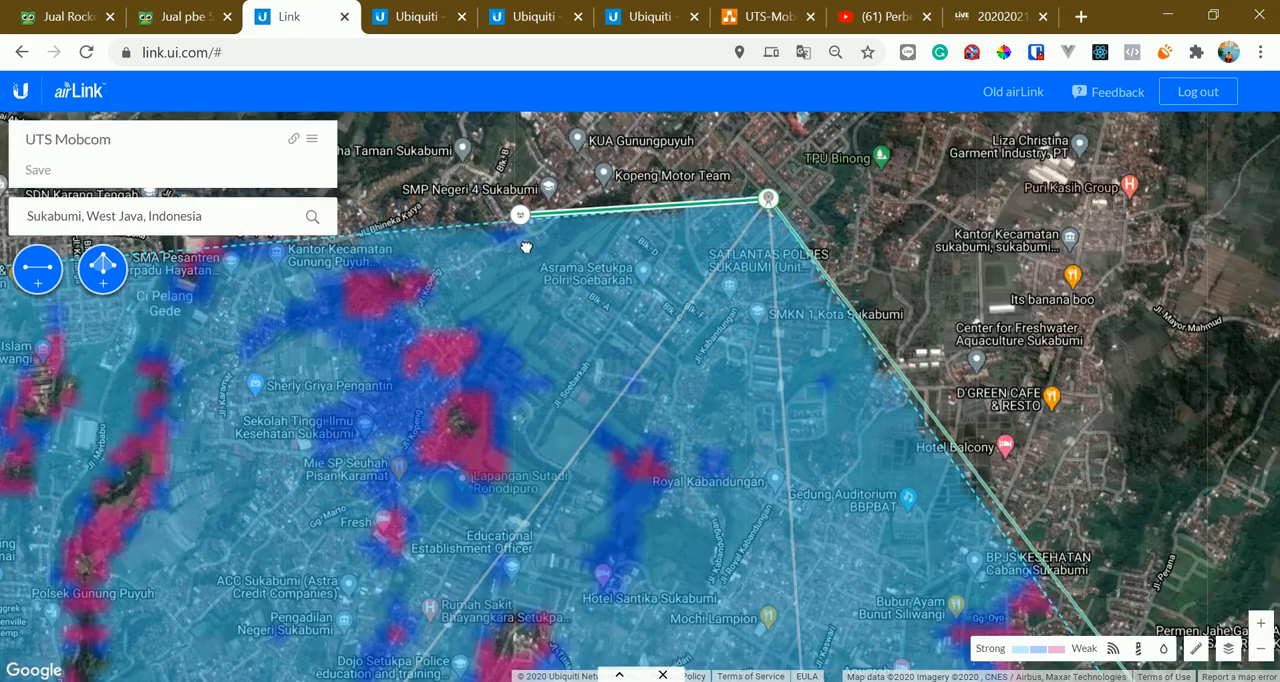
drag(528, 303, 559, 242)
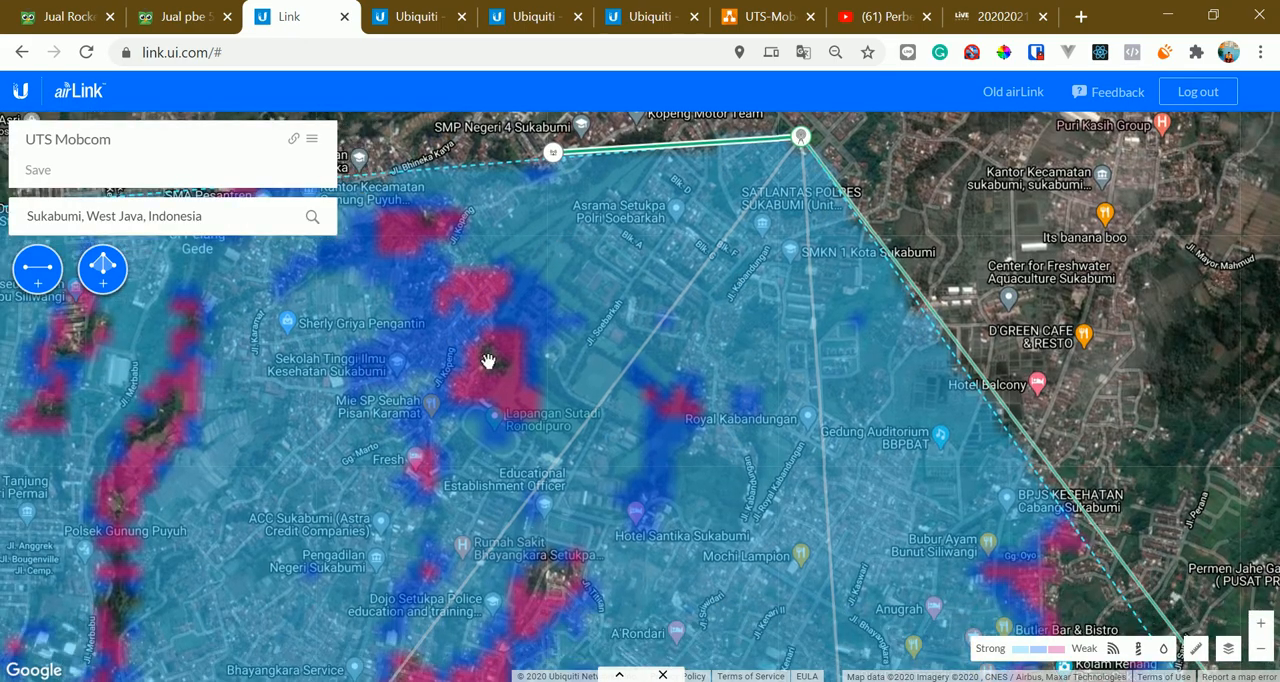
Select the PowerBeam 5AC Gen2 device near Mamih Ungu Cafe and Resto and inspect its location on the map
drag(488, 368, 642, 125)
drag(643, 409, 662, 340)
drag(548, 438, 560, 371)
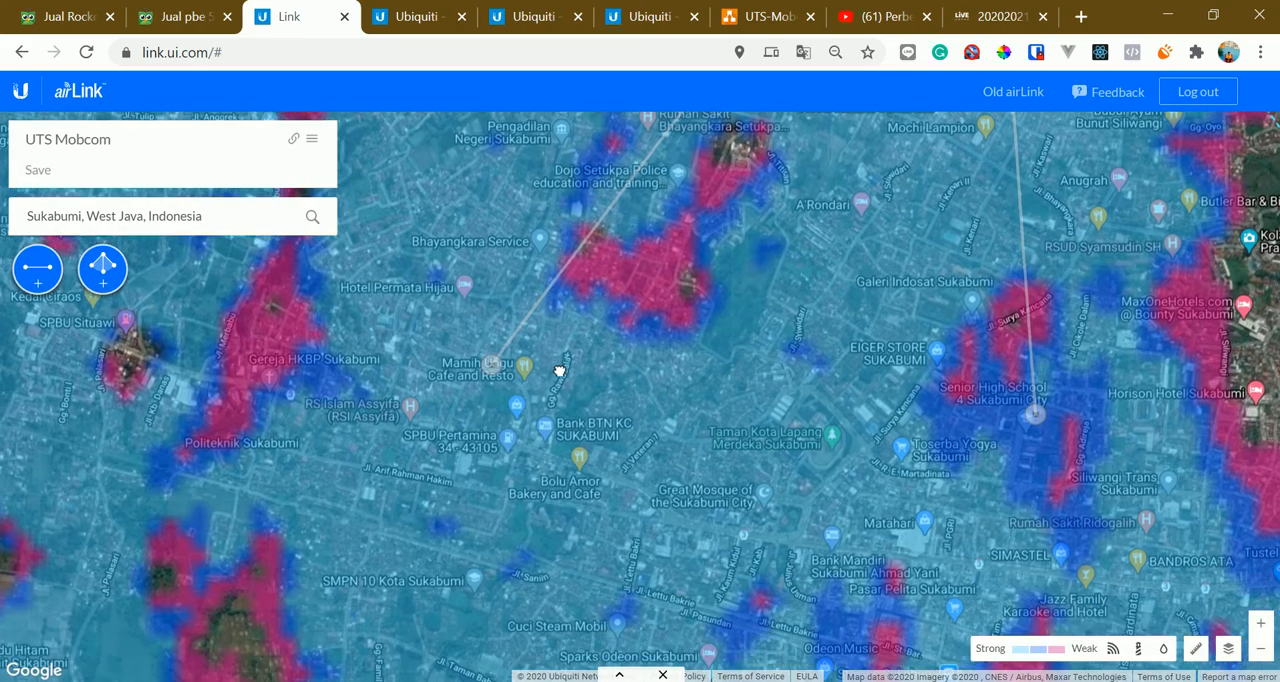
click(491, 362)
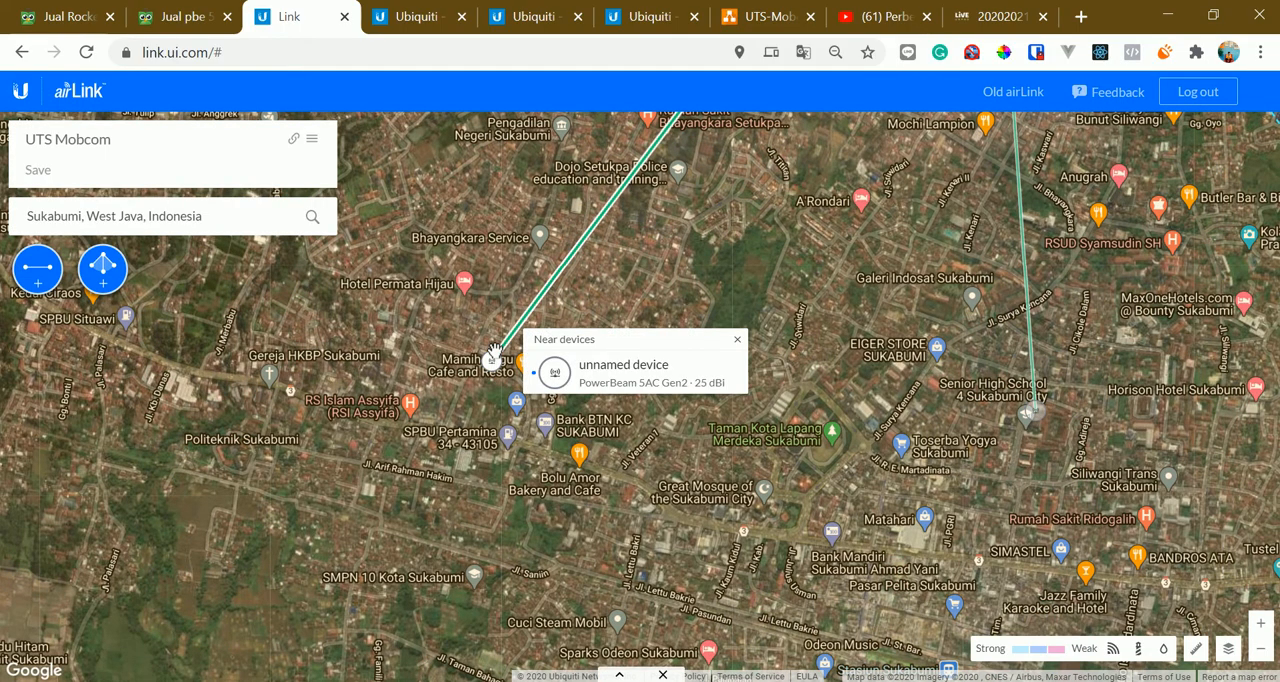
scroll(493, 355, up, 2)
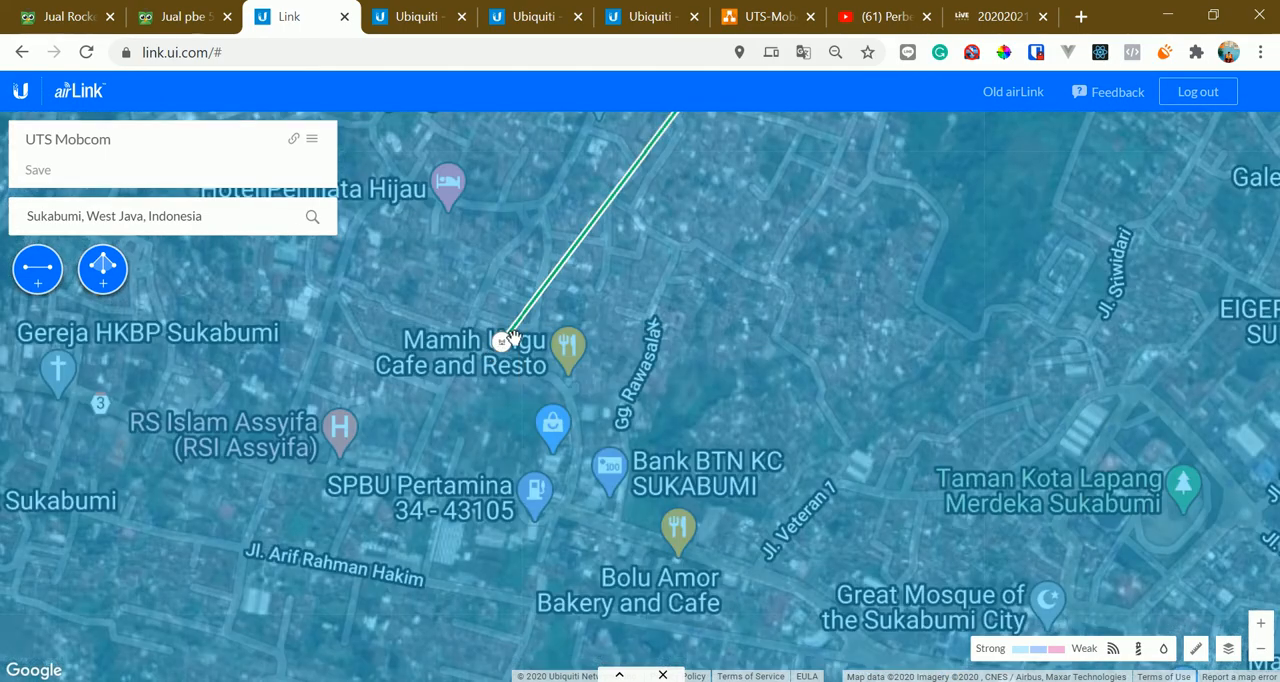
scroll(556, 332, up, 1)
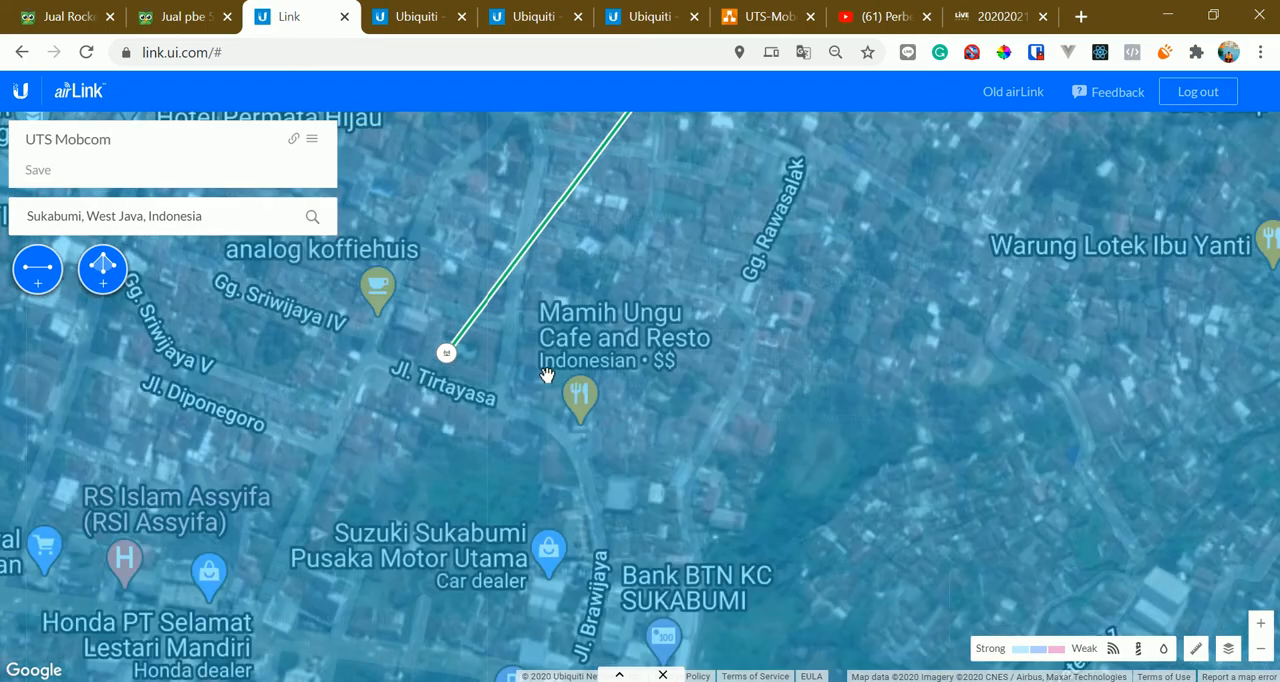
scroll(541, 366, down, 1)
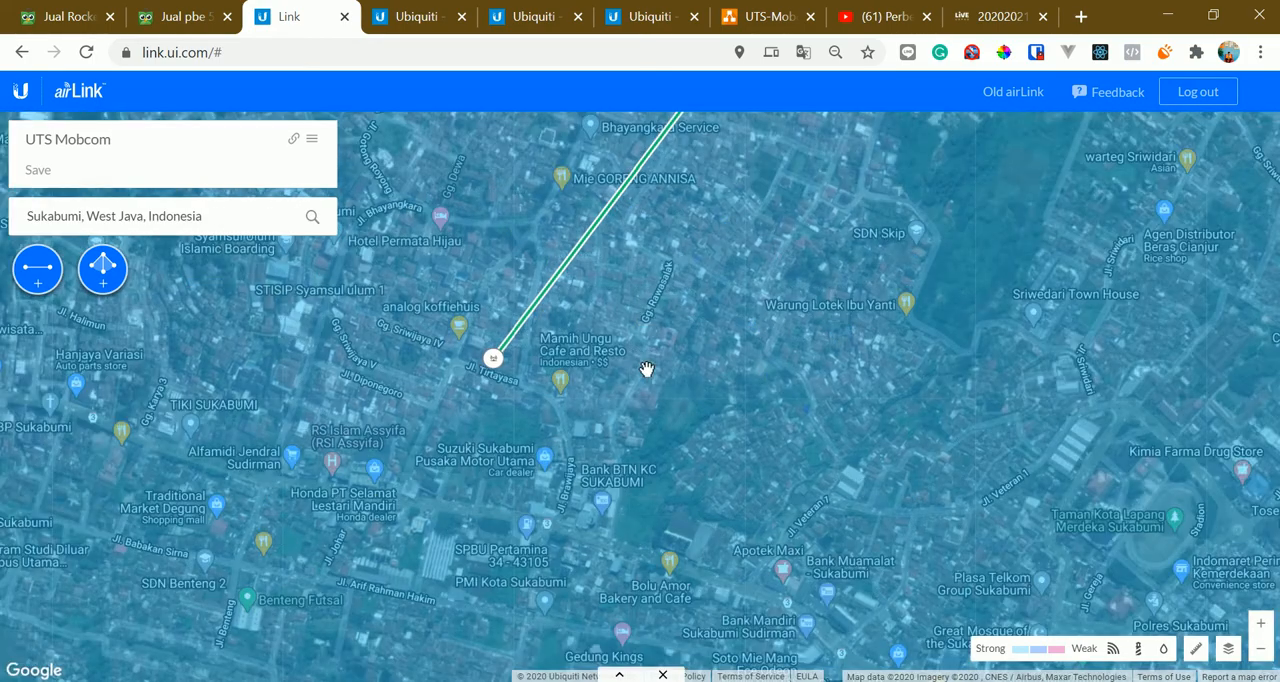
Select the link endpoint beside Senior High School 4 Sukabumi City and inspect its location and the signal coverage around it
drag(646, 369, 285, 265)
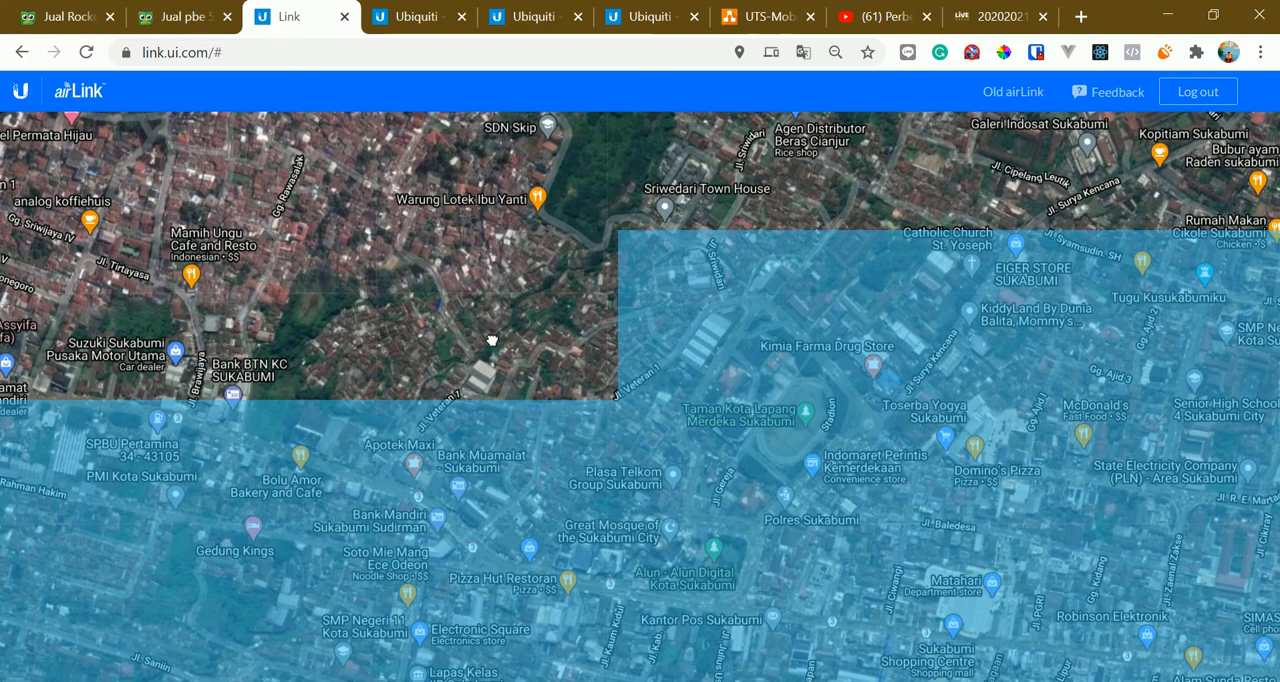
drag(740, 338, 417, 331)
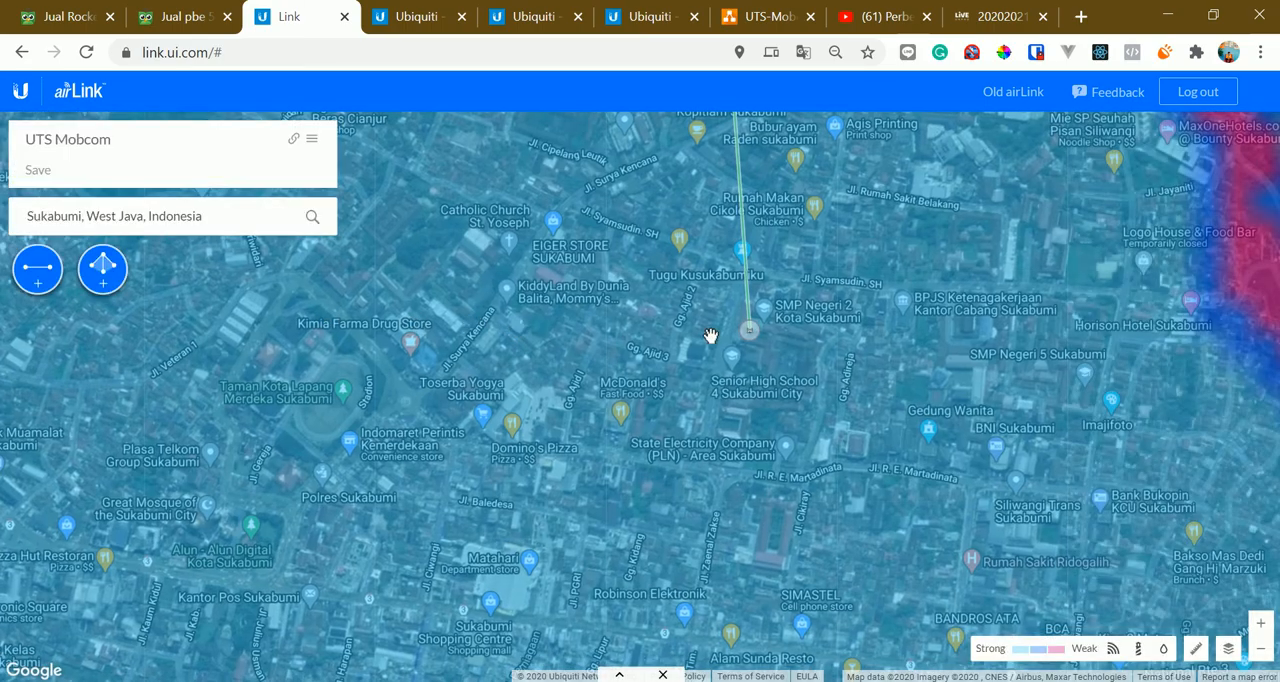
drag(678, 421, 468, 422)
drag(638, 366, 558, 384)
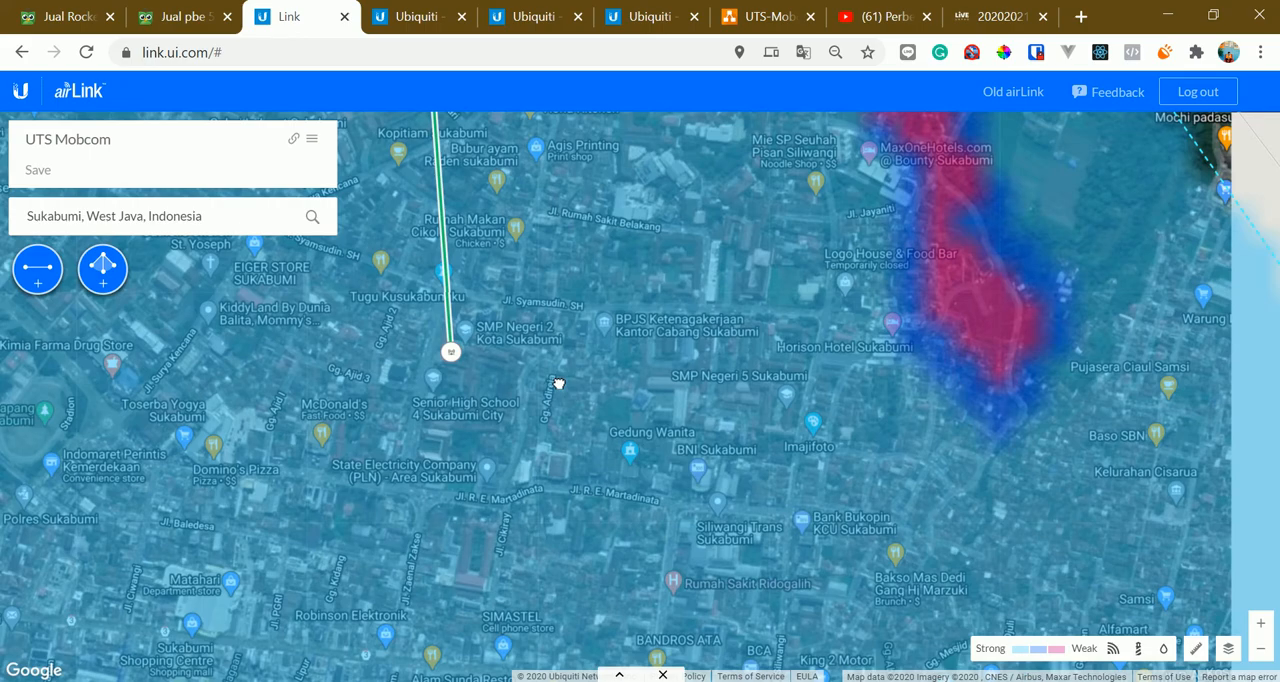
Select the PowerBeam 5AC Gen2 device at SMAN 3 Sukabumi and inspect its surroundings on the map
drag(706, 401, 306, 383)
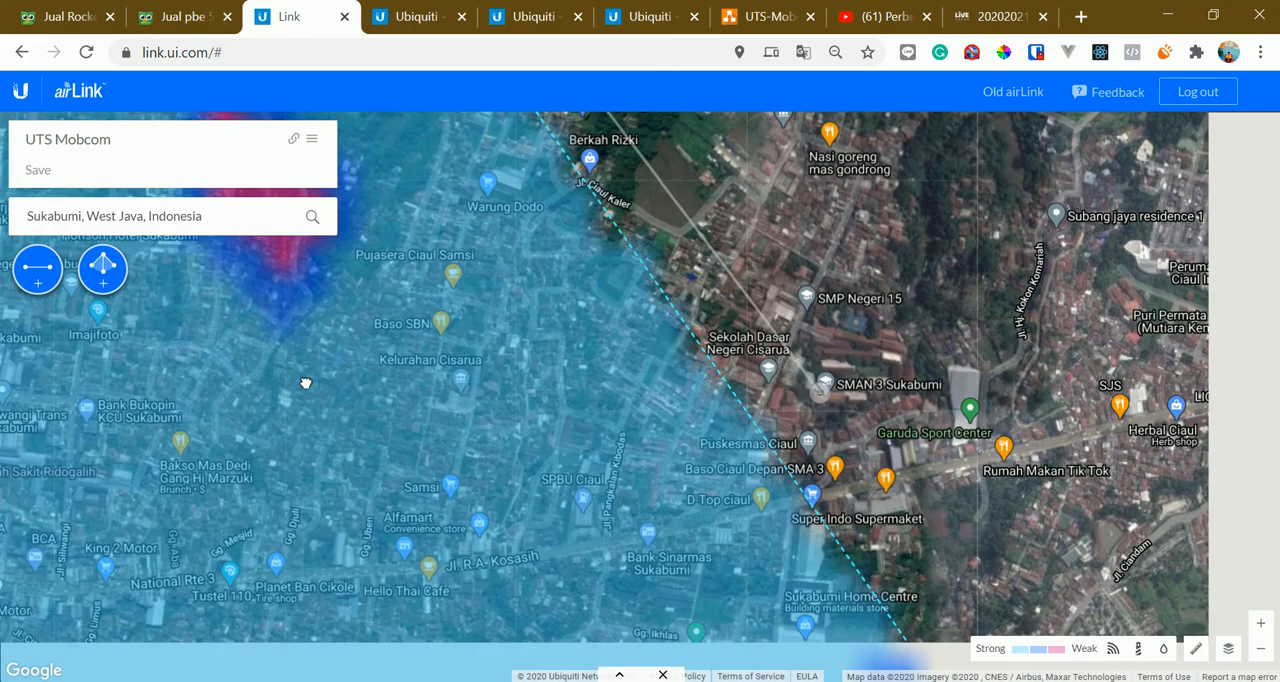
click(674, 356)
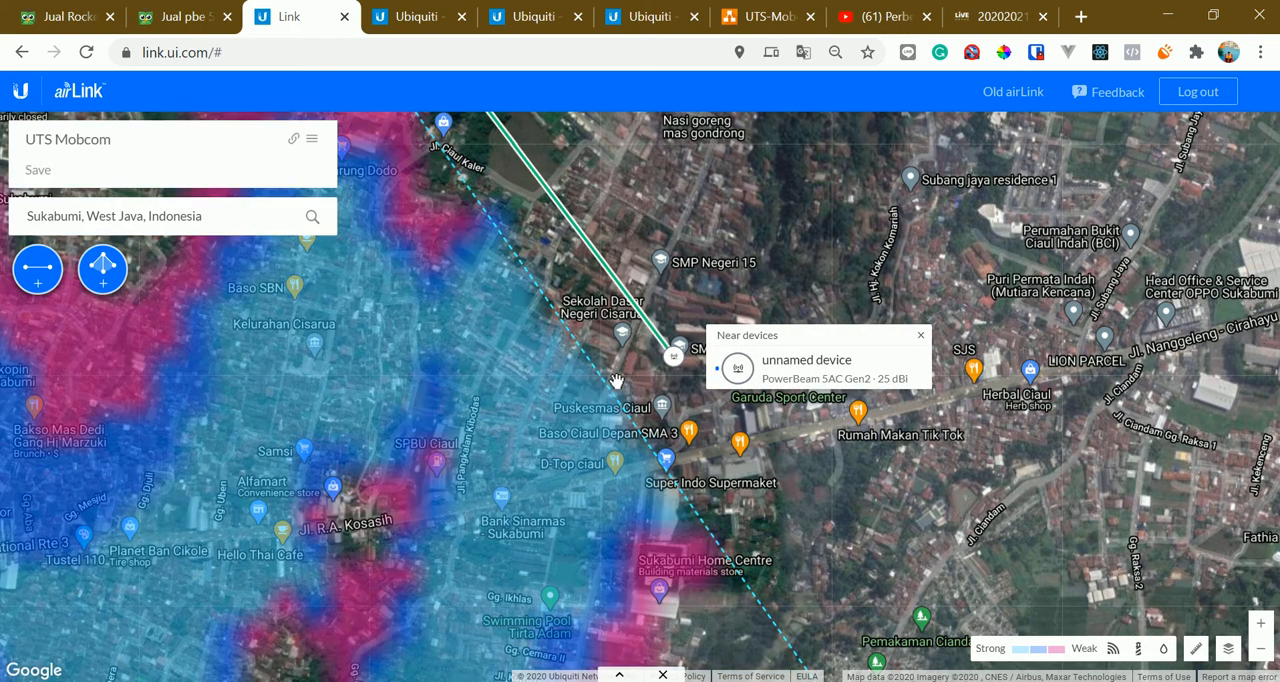
drag(617, 382, 490, 402)
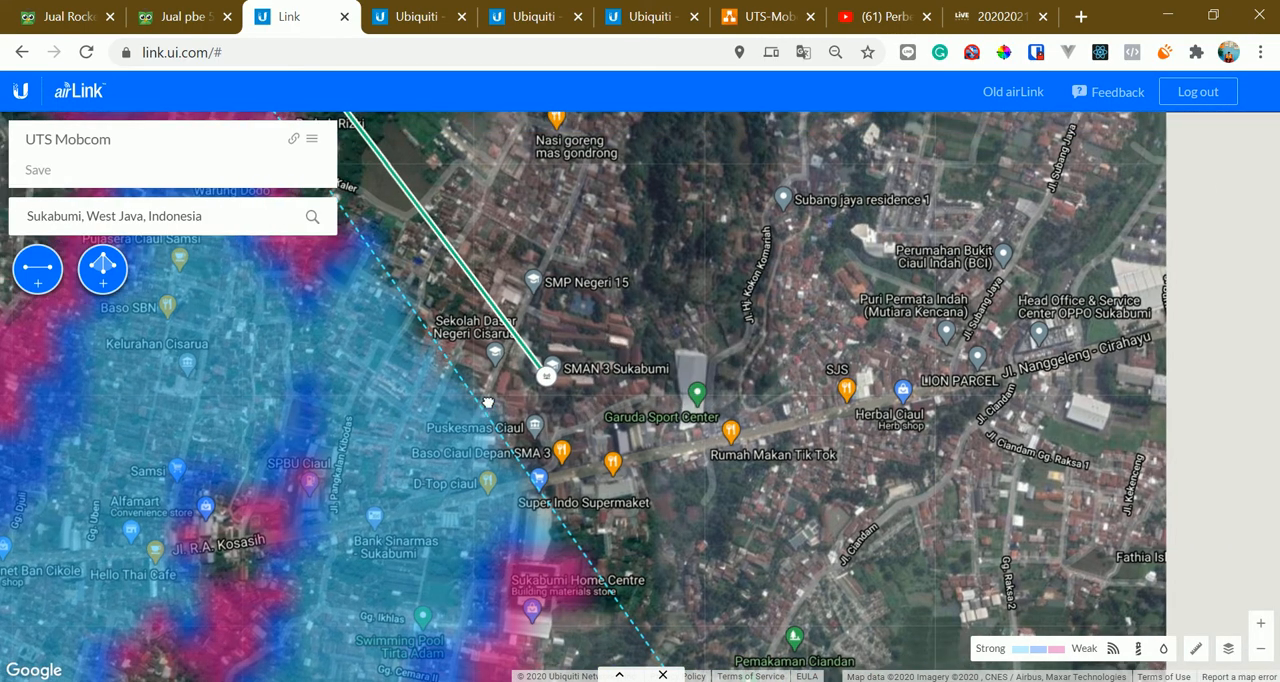
scroll(611, 412, up, 2)
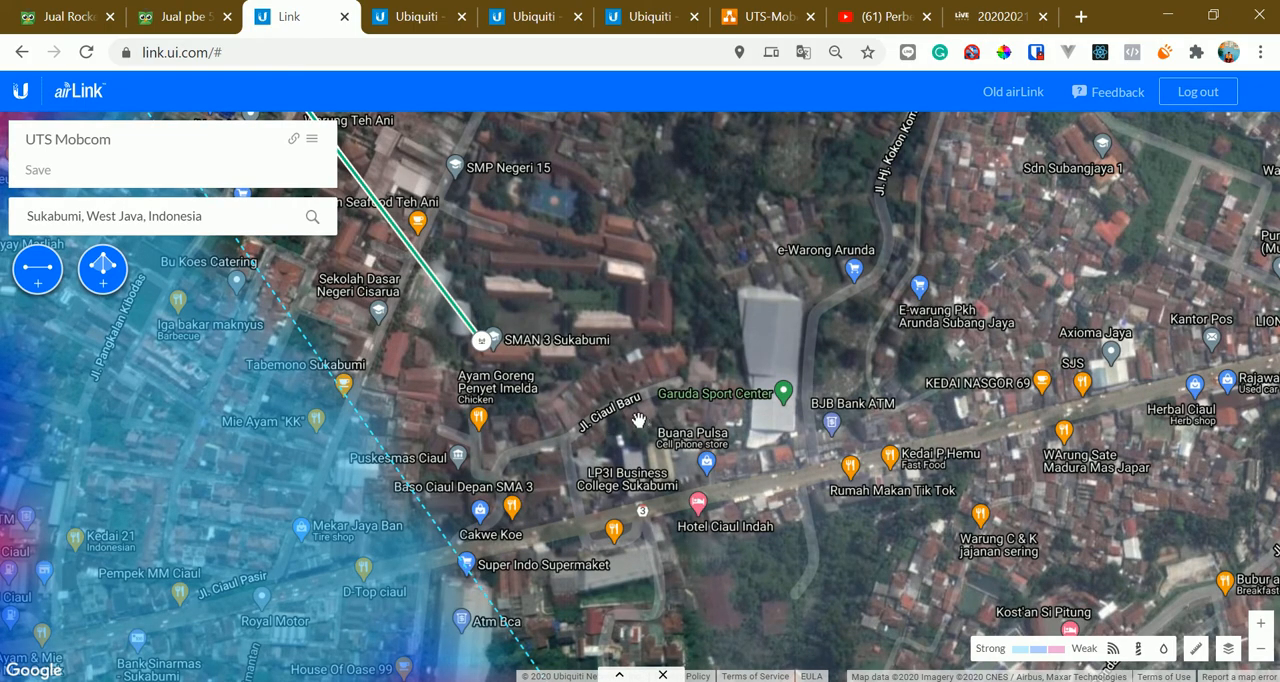
scroll(636, 413, down, 1)
Follow the link from SMAN 3 Sukabumi back to the shared base station near SMKN 1 Kota Sukabumi
drag(431, 329, 588, 469)
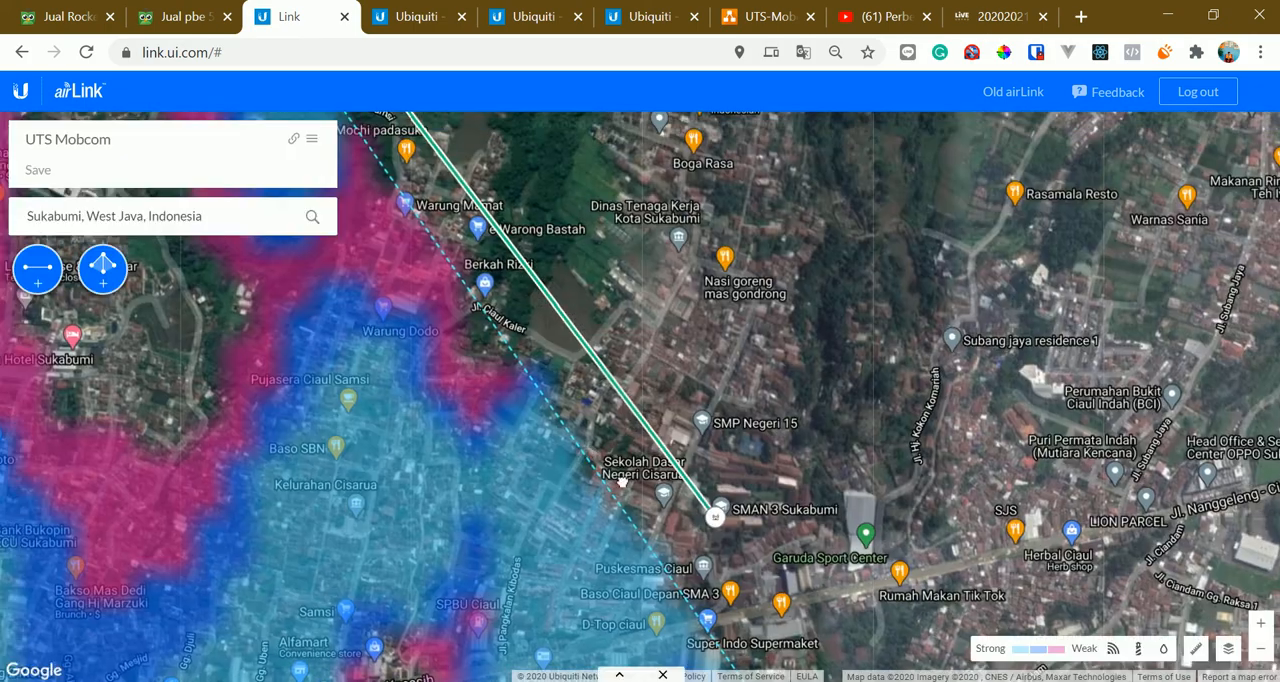
drag(355, 170, 493, 385)
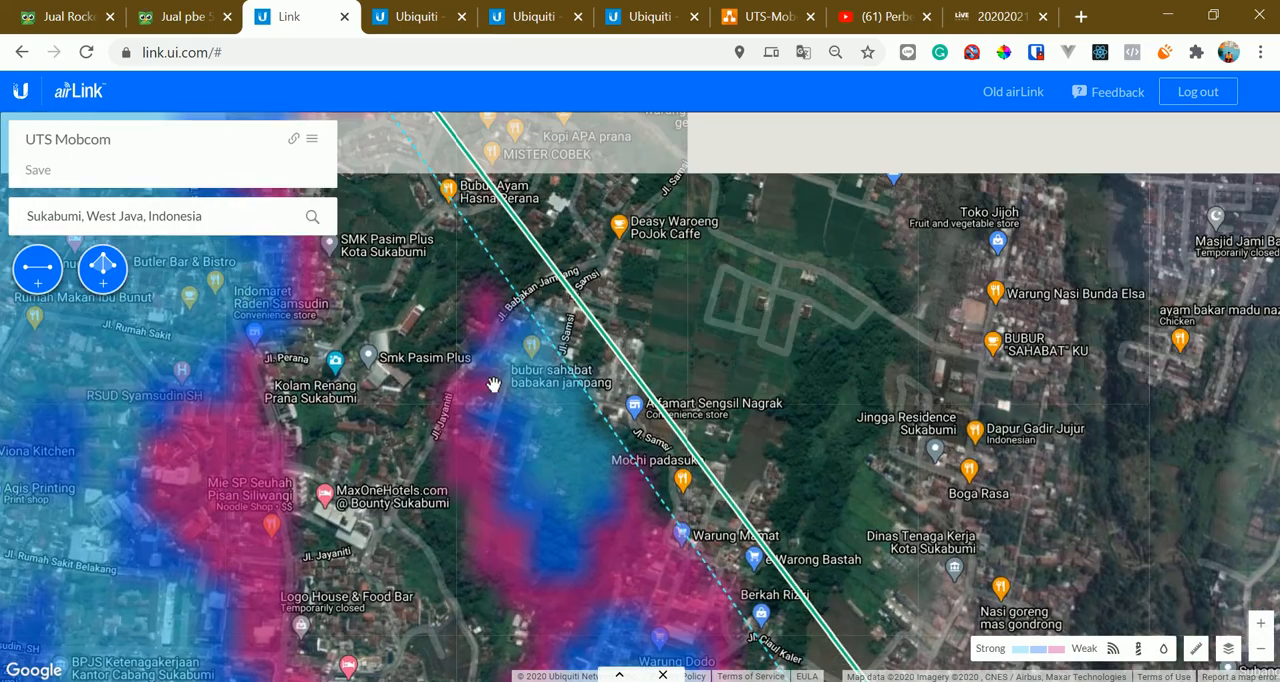
scroll(494, 384, down, 1)
drag(372, 356, 537, 428)
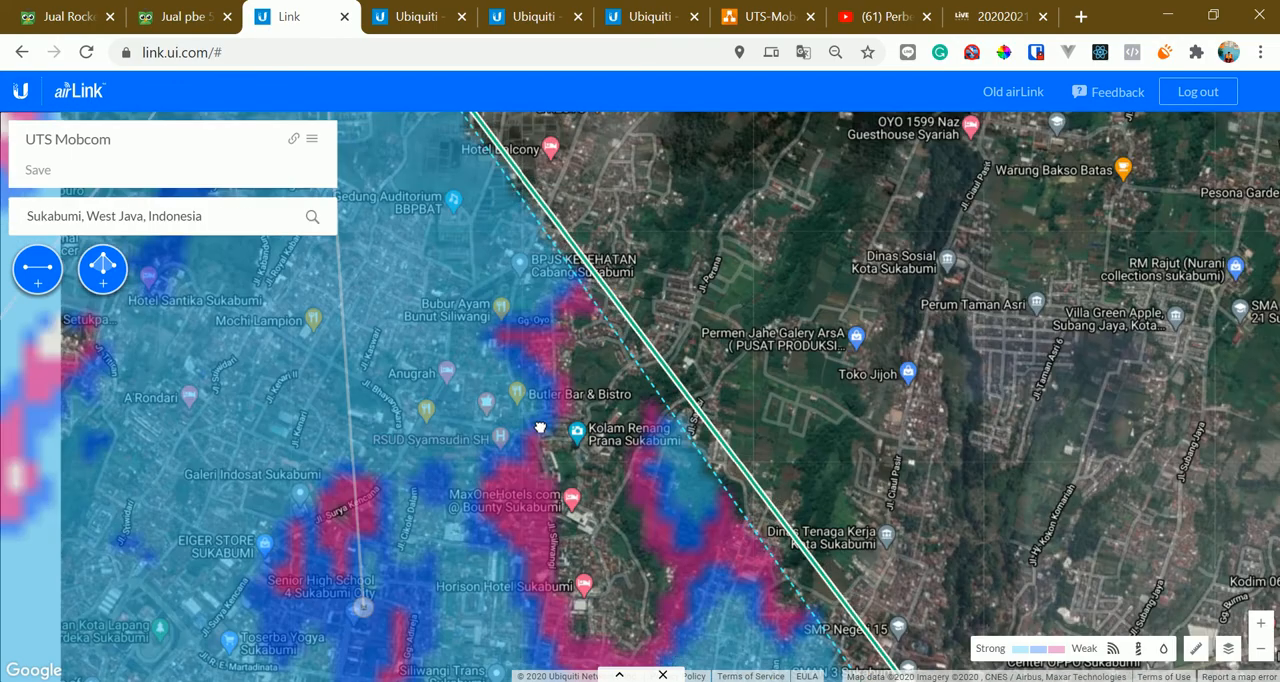
drag(398, 301, 456, 341)
scroll(456, 341, down, 1)
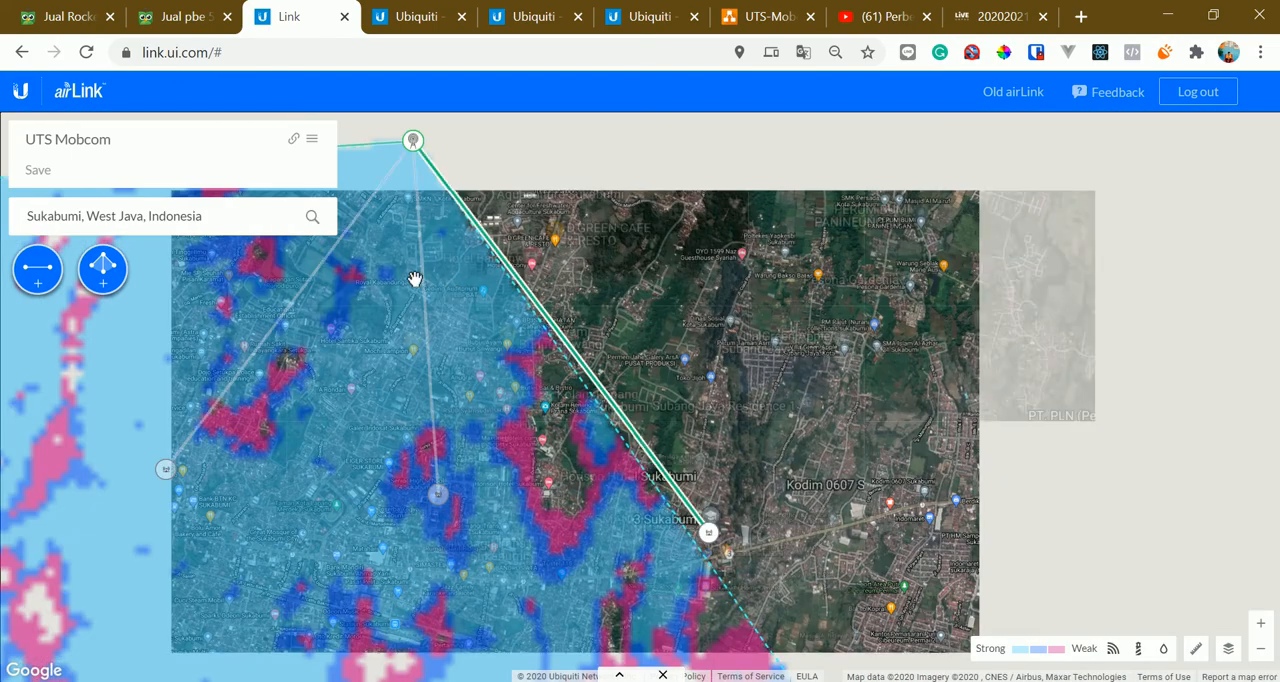
drag(358, 266, 421, 323)
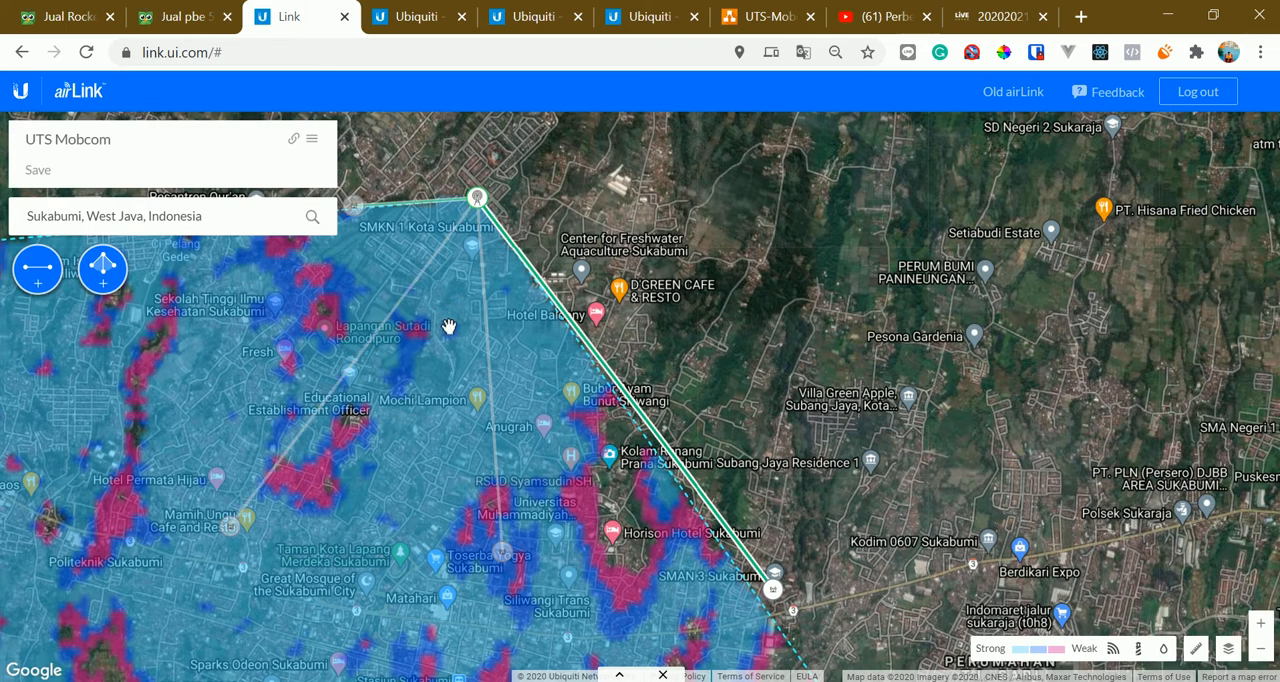
Examine how the school links and the short link meet at the base station above SMKN 1 Kota Sukabumi
drag(449, 327, 489, 348)
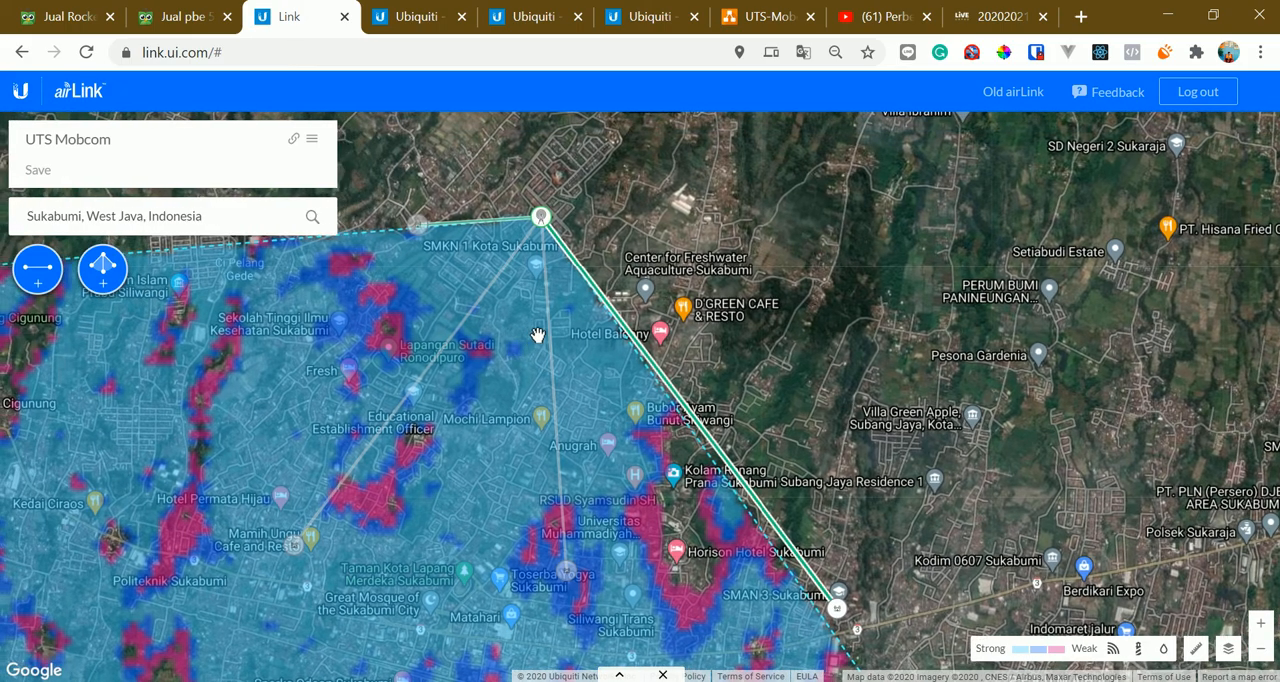
scroll(537, 335, up, 1)
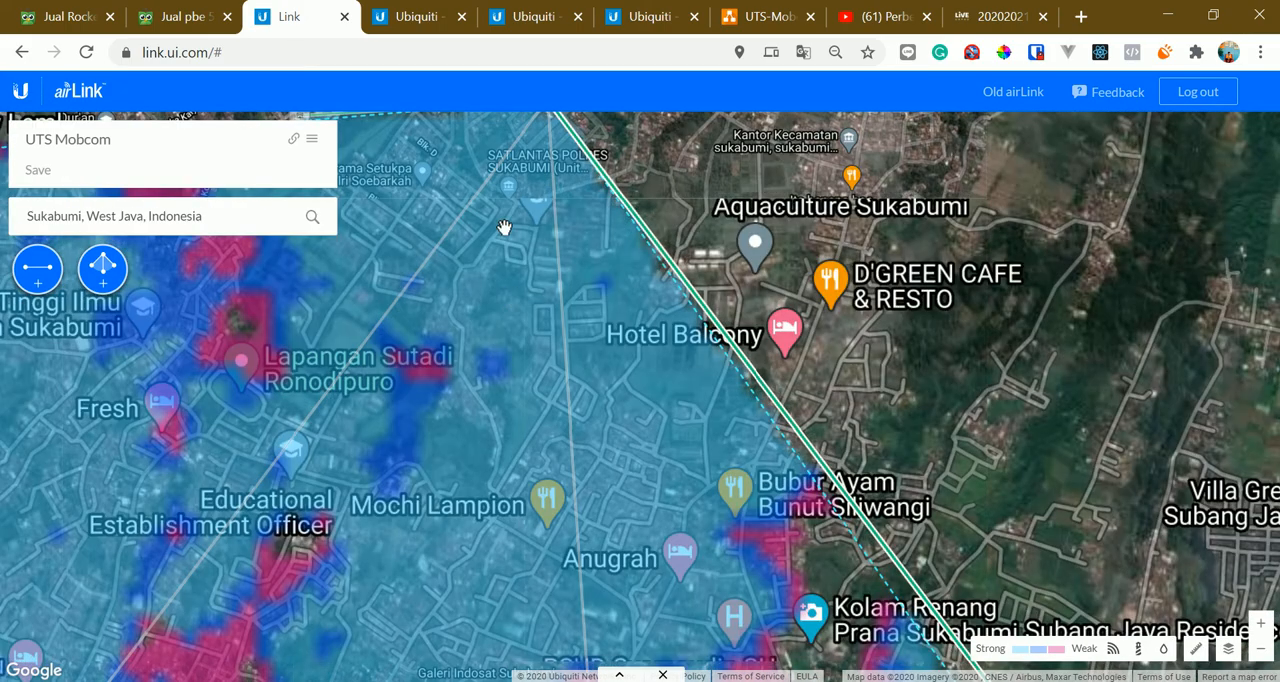
scroll(500, 280, down, 1)
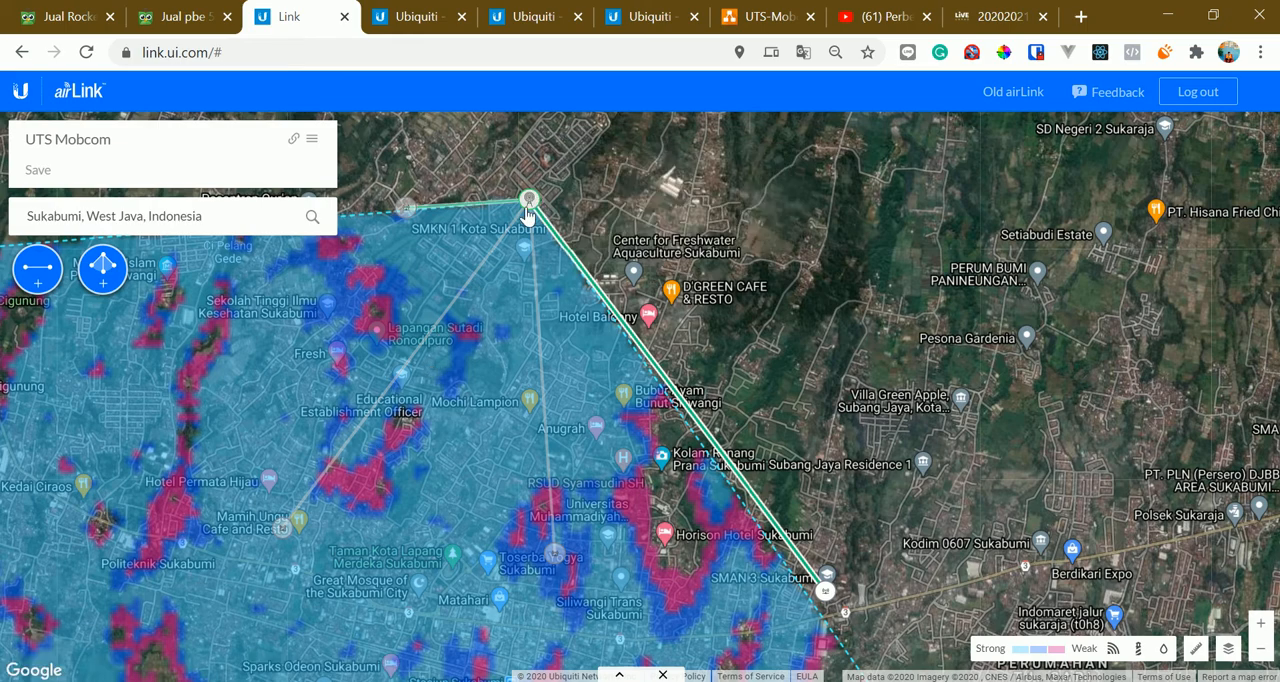
mouse_move(530, 208)
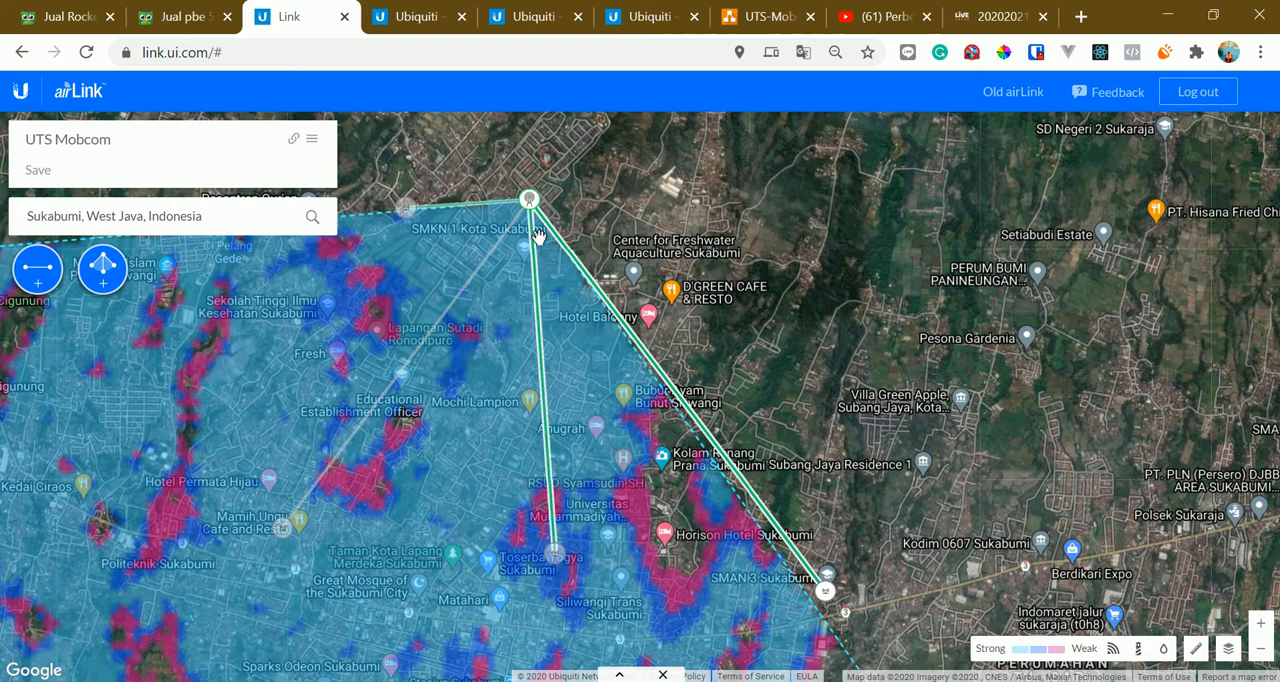
mouse_move(406, 210)
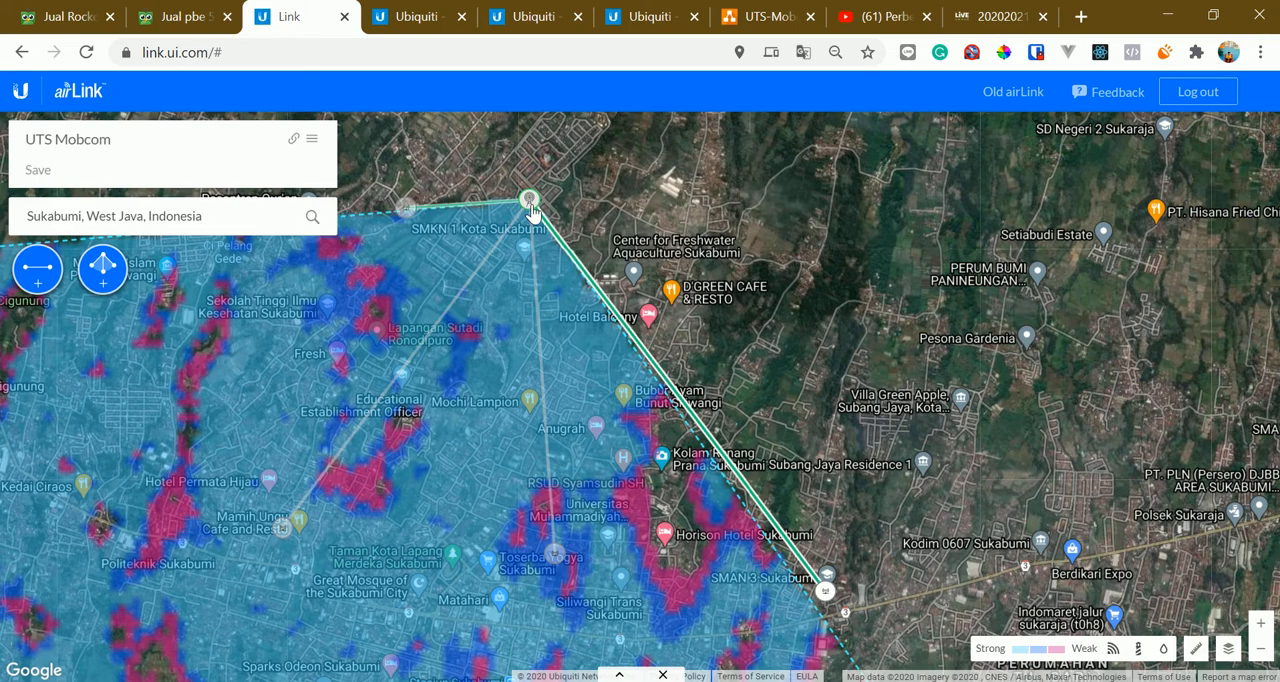
Display the nearby devices at the Rocket 5AC Lite base station and at the short link's PowerBeam 5AC Gen2 endpoint
click(530, 202)
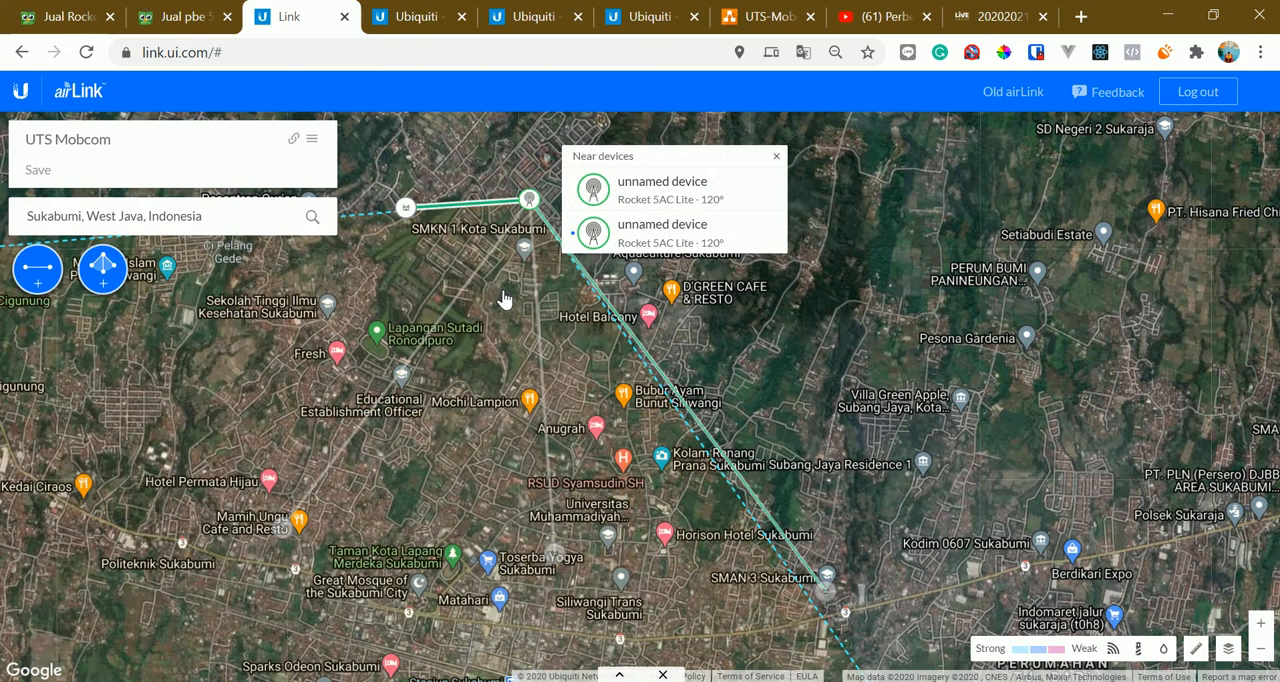
click(479, 395)
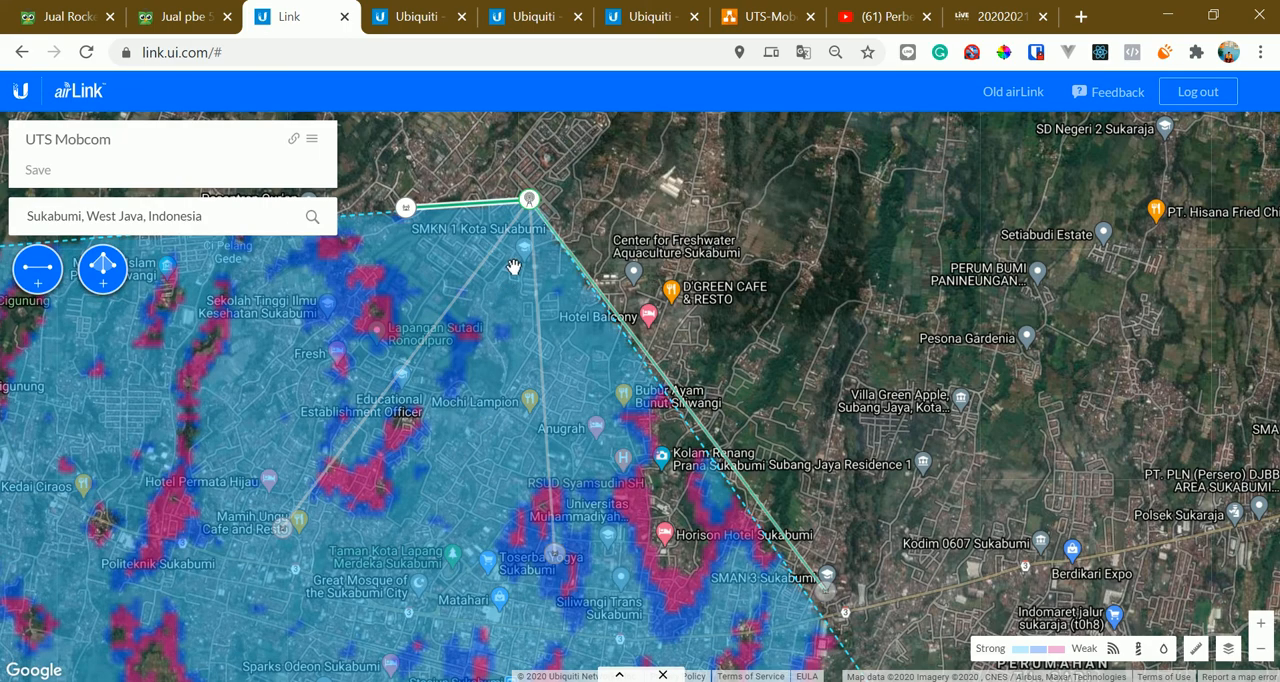
click(529, 205)
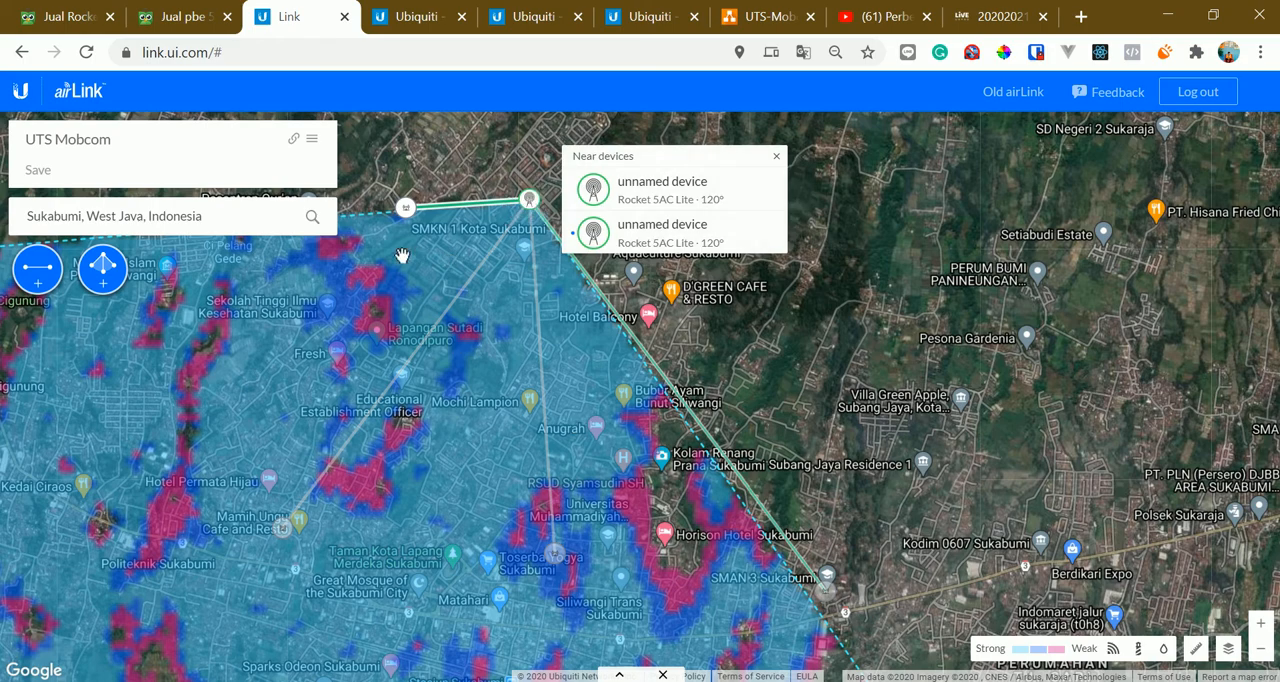
click(405, 207)
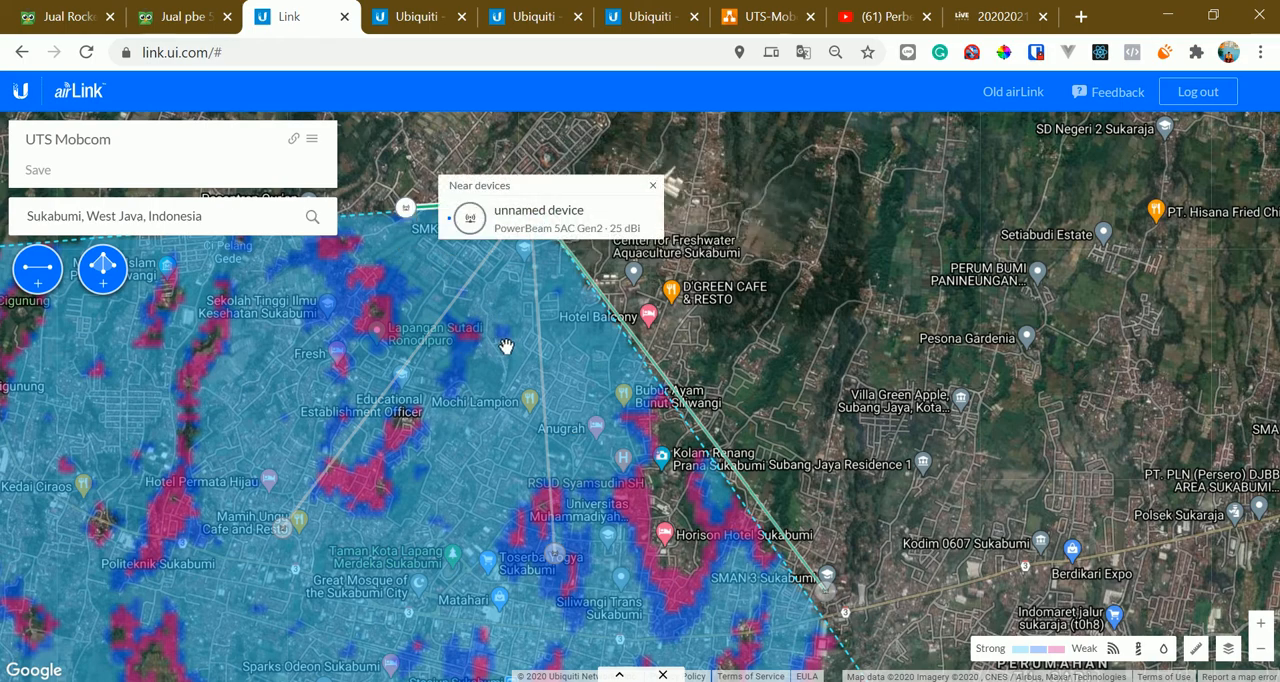
List the base station's nearby Rocket 5AC Lite devices again, review the short link's details, and collapse them
scroll(505, 345, up, 3)
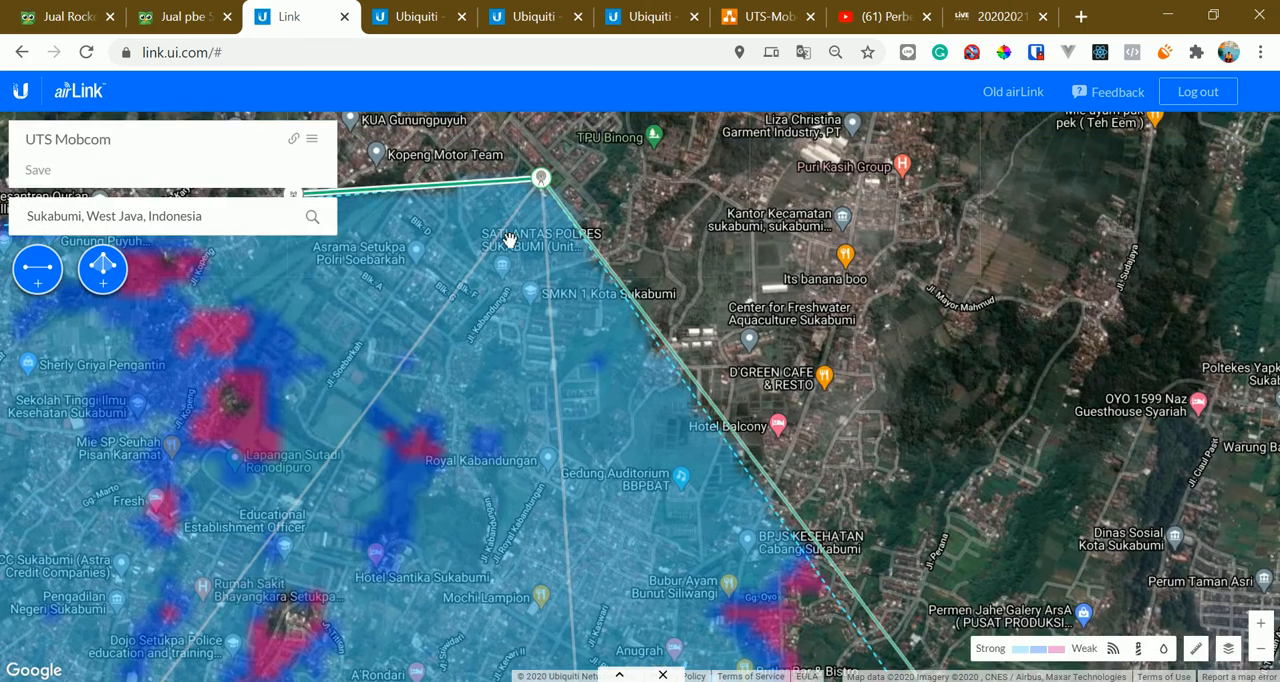
click(541, 179)
click(541, 180)
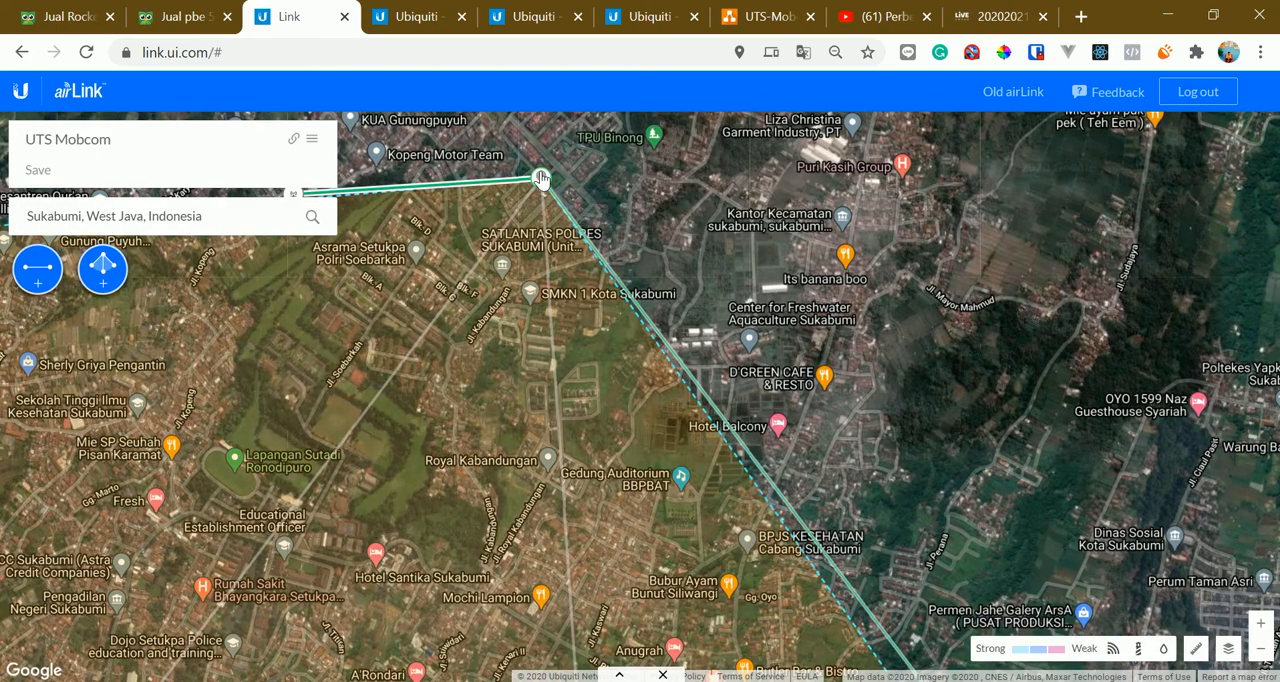
click(540, 179)
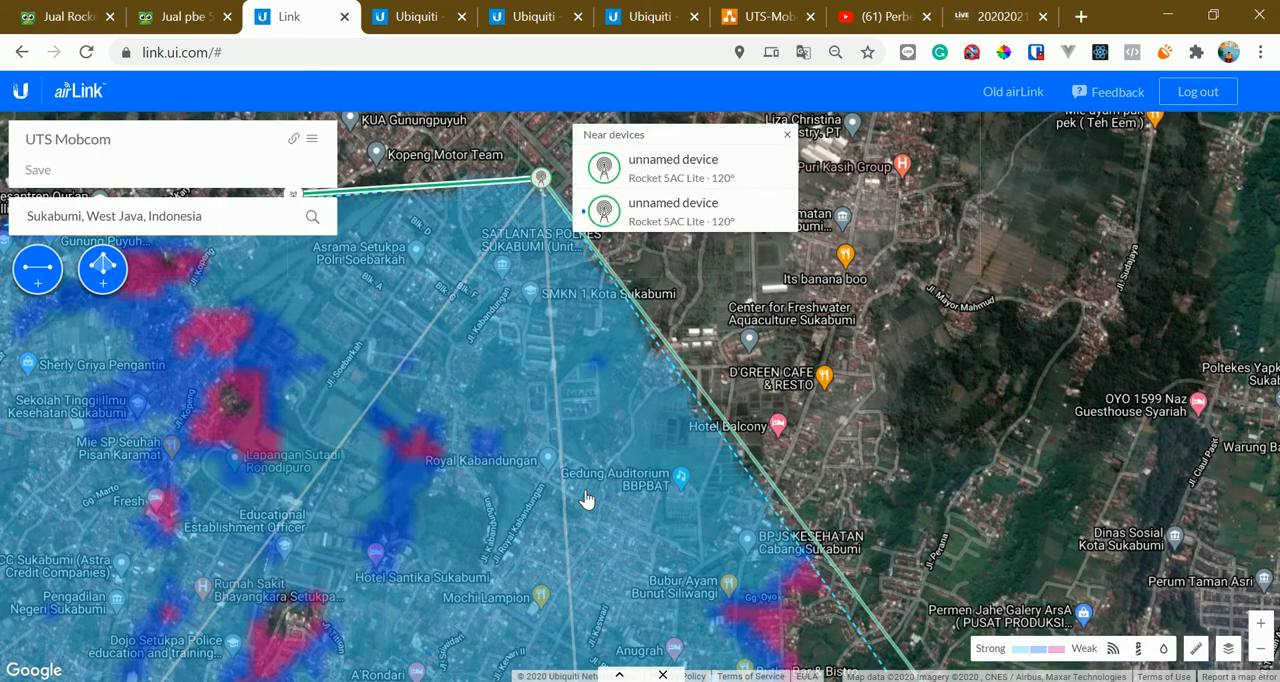
click(619, 676)
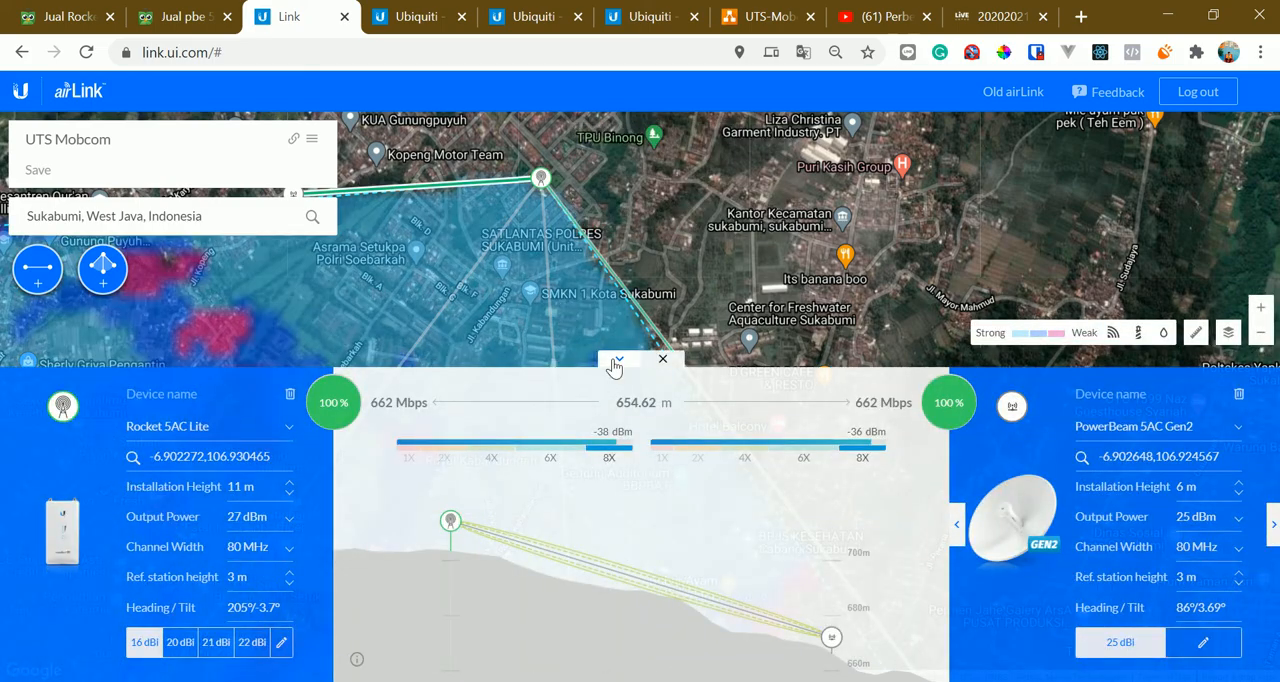
click(618, 362)
Examine the base station's surroundings, its signal coverage, and the links running from it to the schools
scroll(605, 216, up, 3)
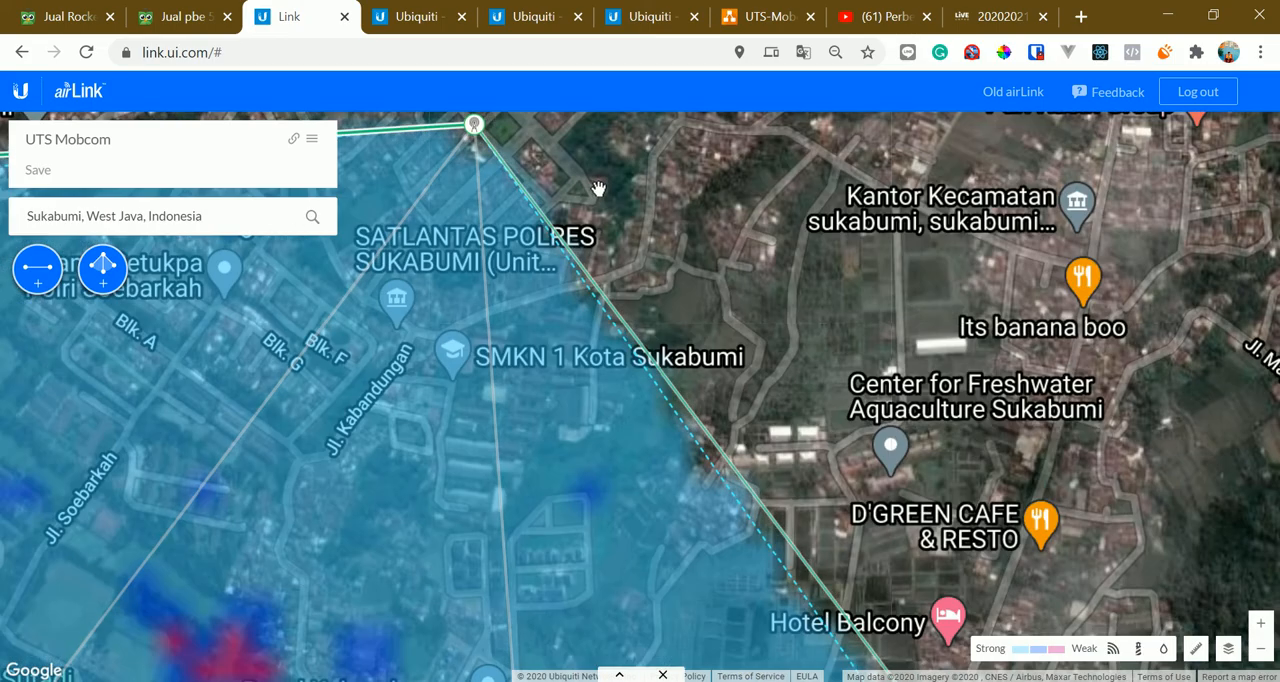
scroll(632, 221, down, 3)
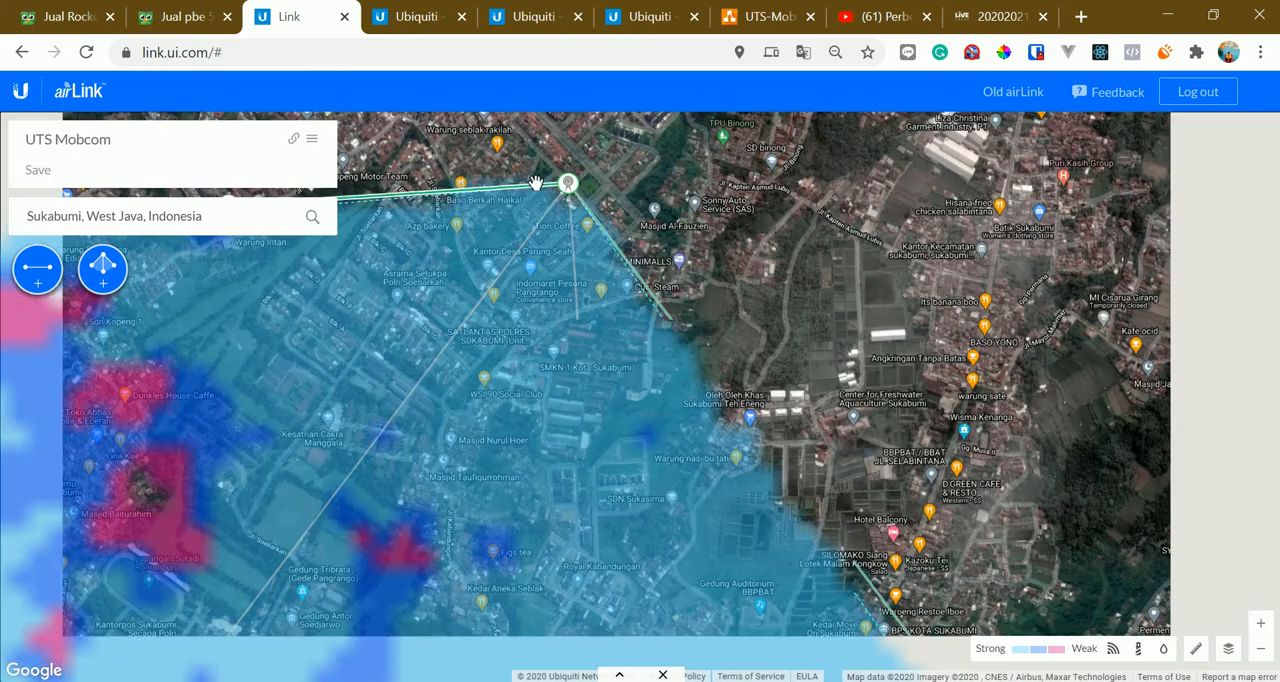
drag(704, 232, 704, 204)
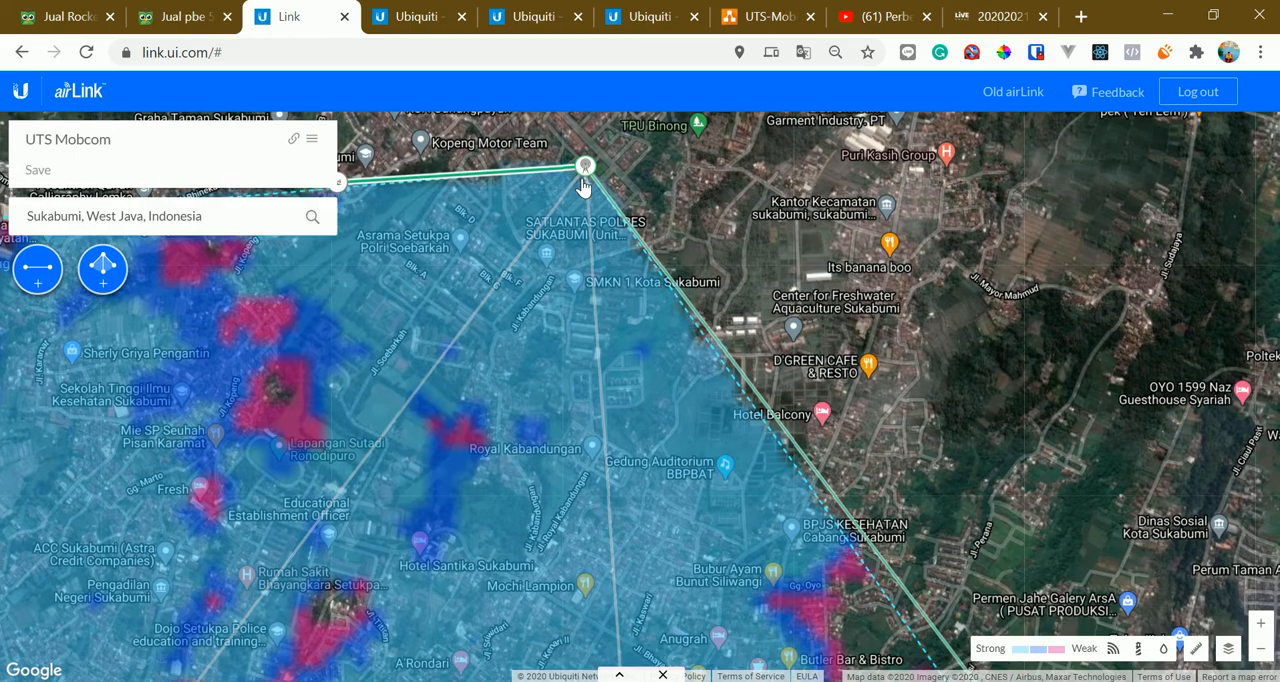
drag(581, 210, 596, 261)
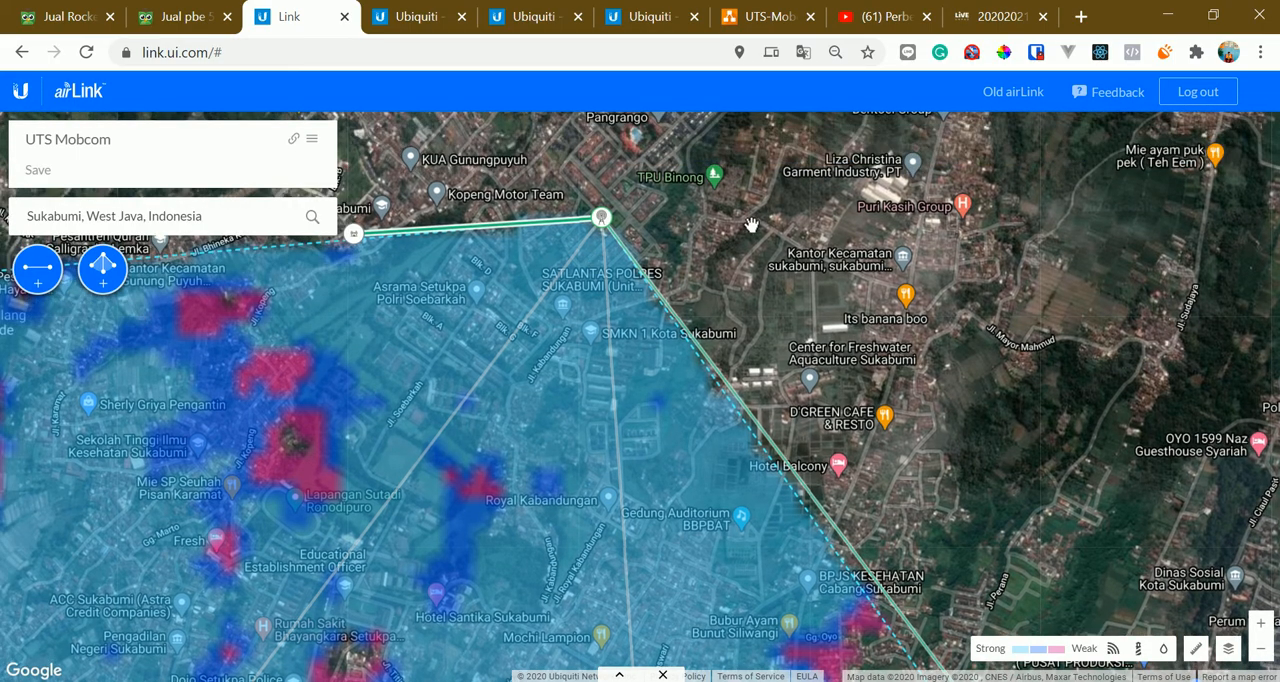
mouse_move(731, 245)
mouse_down()
mouse_move(733, 213)
mouse_move(754, 191)
mouse_move(771, 231)
mouse_move(726, 193)
mouse_move(758, 219)
mouse_up()
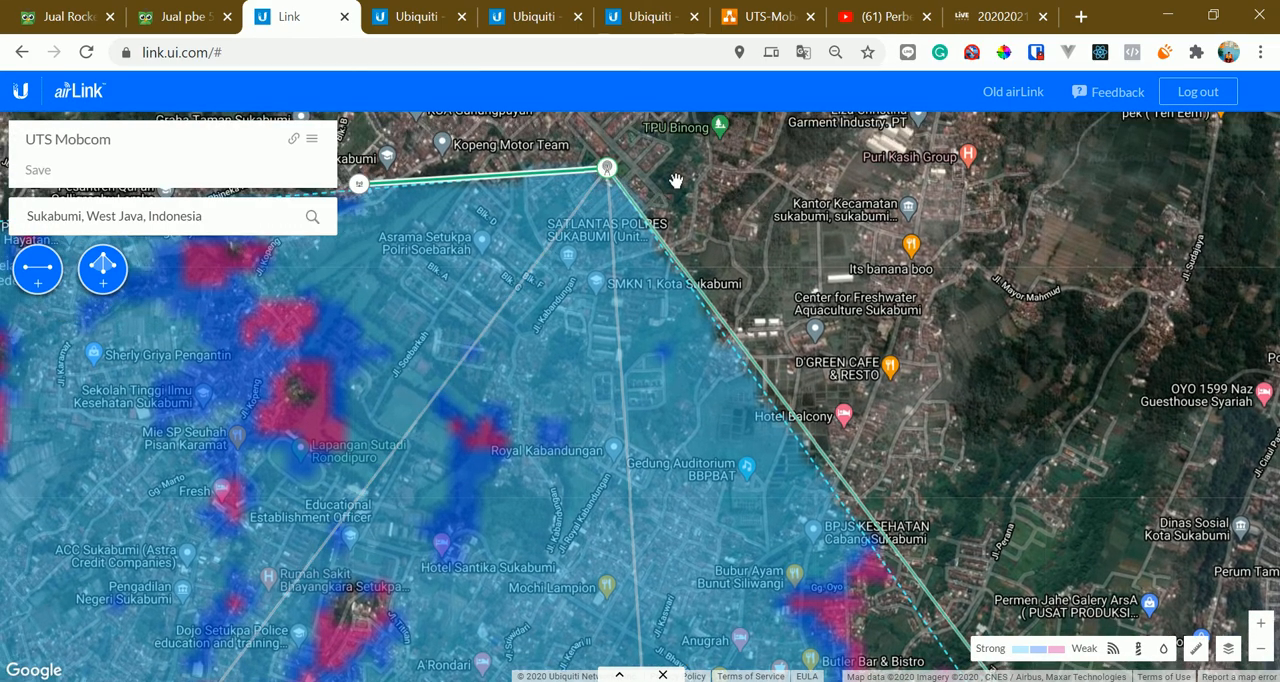
drag(619, 184, 593, 168)
scroll(691, 179, down, 2)
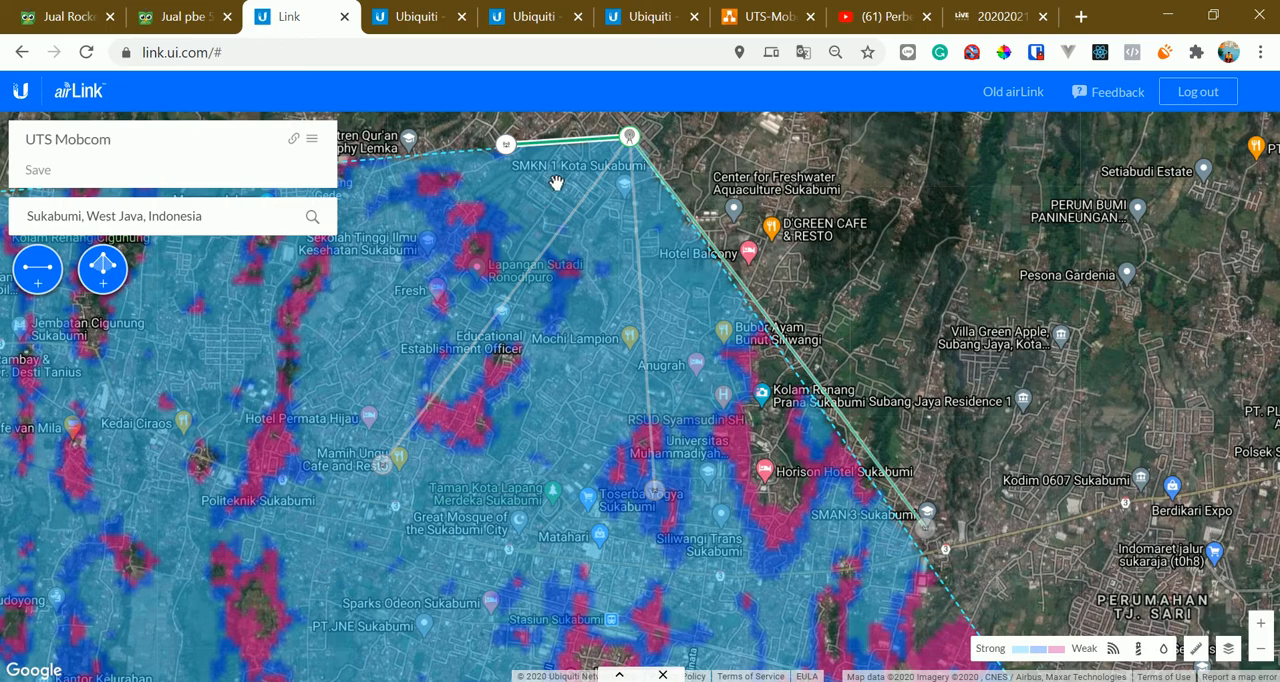
drag(595, 268, 544, 314)
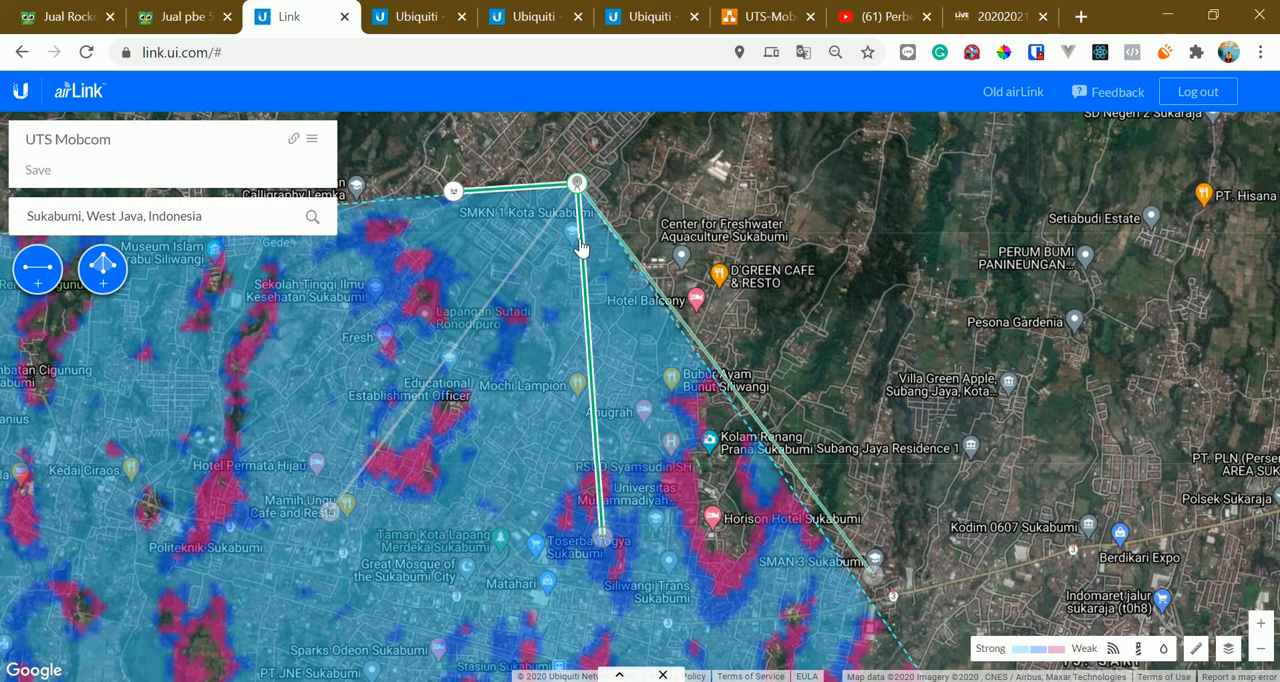
scroll(580, 247, up, 2)
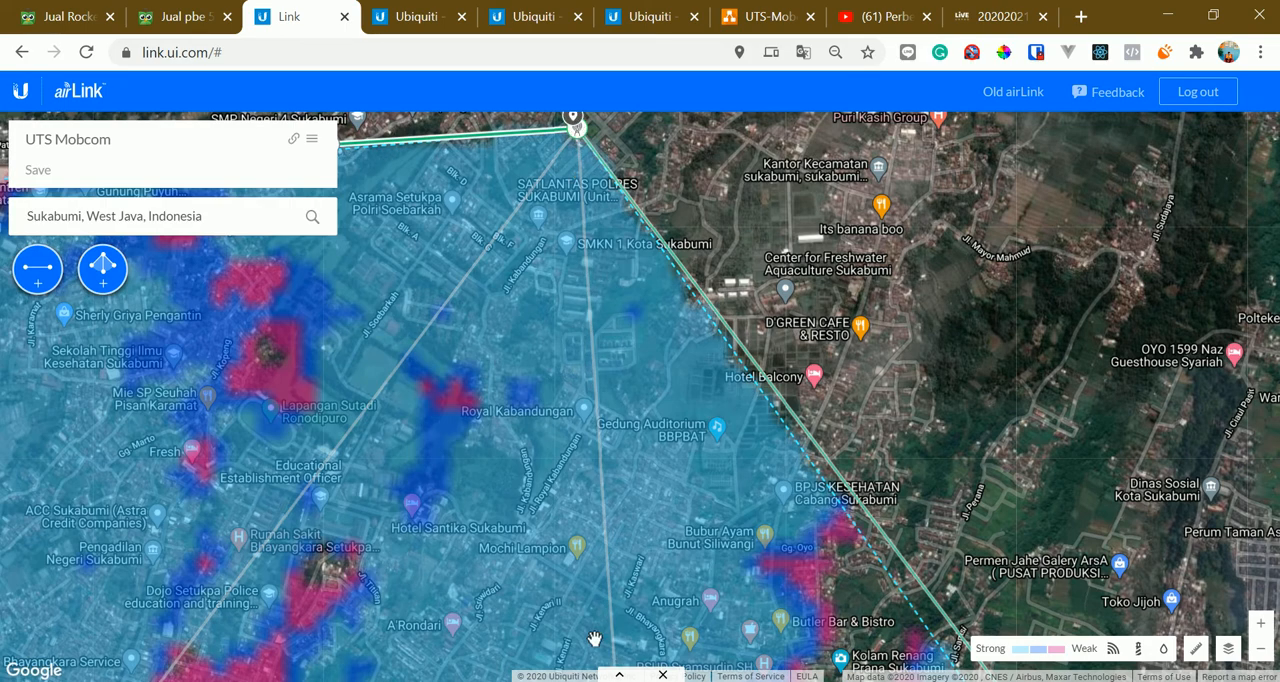
Expand the short link's details to check the Rocket 5AC Lite, and switch to Ubiquiti's Rocket ac product page
click(619, 675)
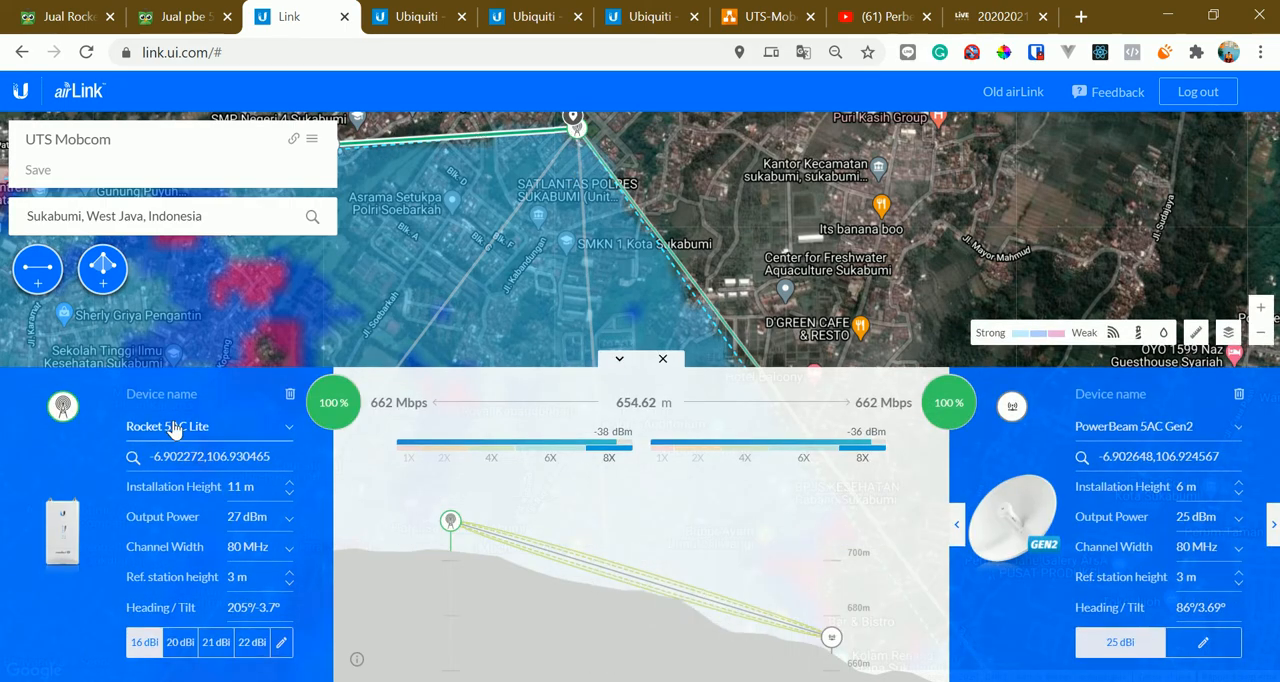
click(515, 17)
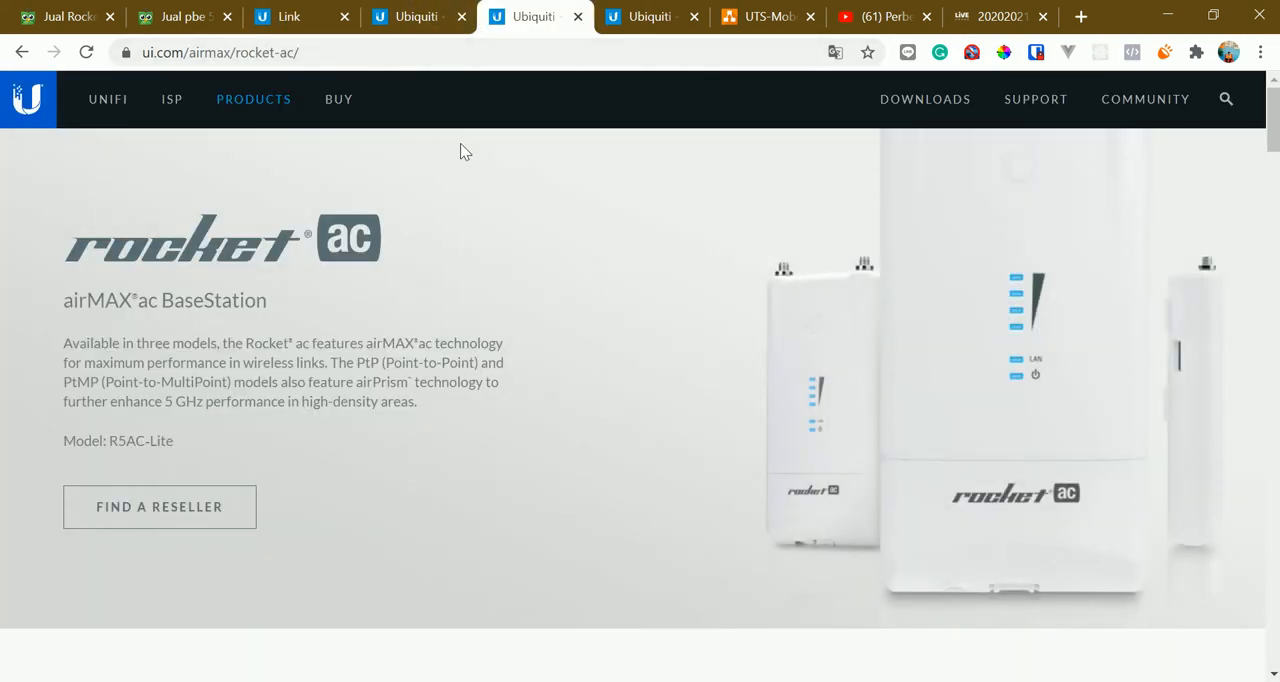
Review the Rocket ac page's introduction and highlight "PtMP (Point-to-MultiPoint)" in the description
scroll(330, 240, down, 1)
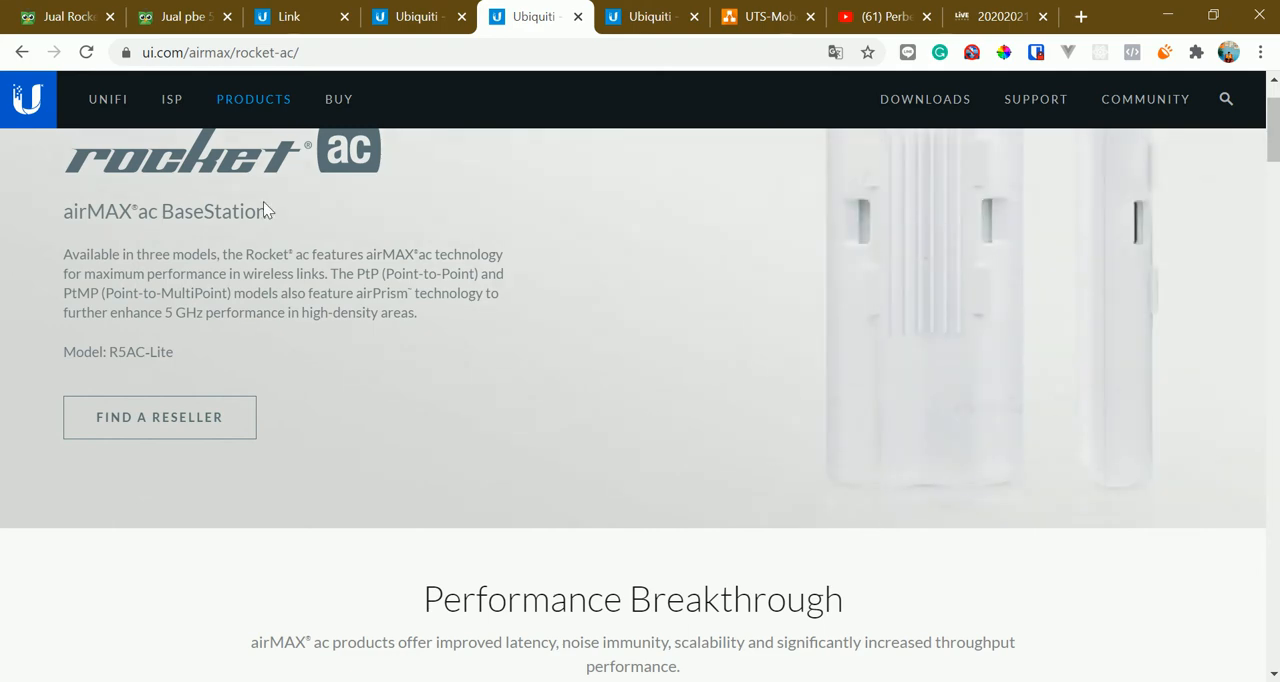
scroll(200, 265, up, 1)
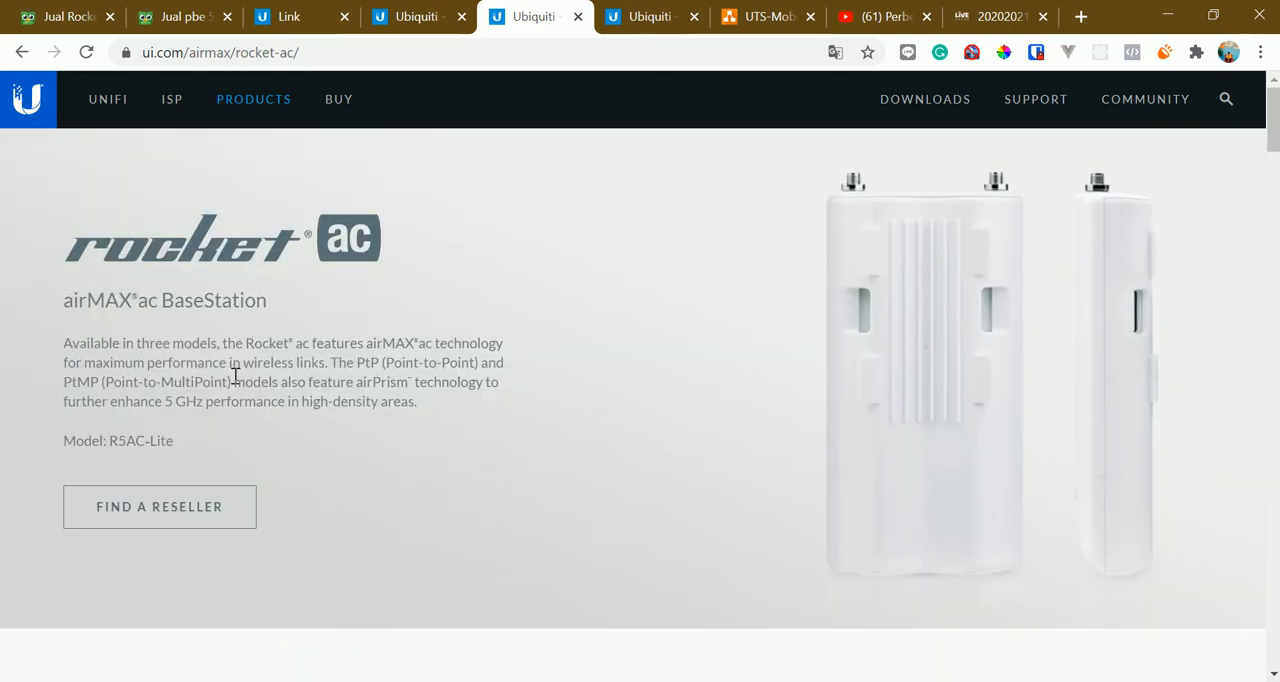
drag(183, 368, 269, 370)
click(308, 383)
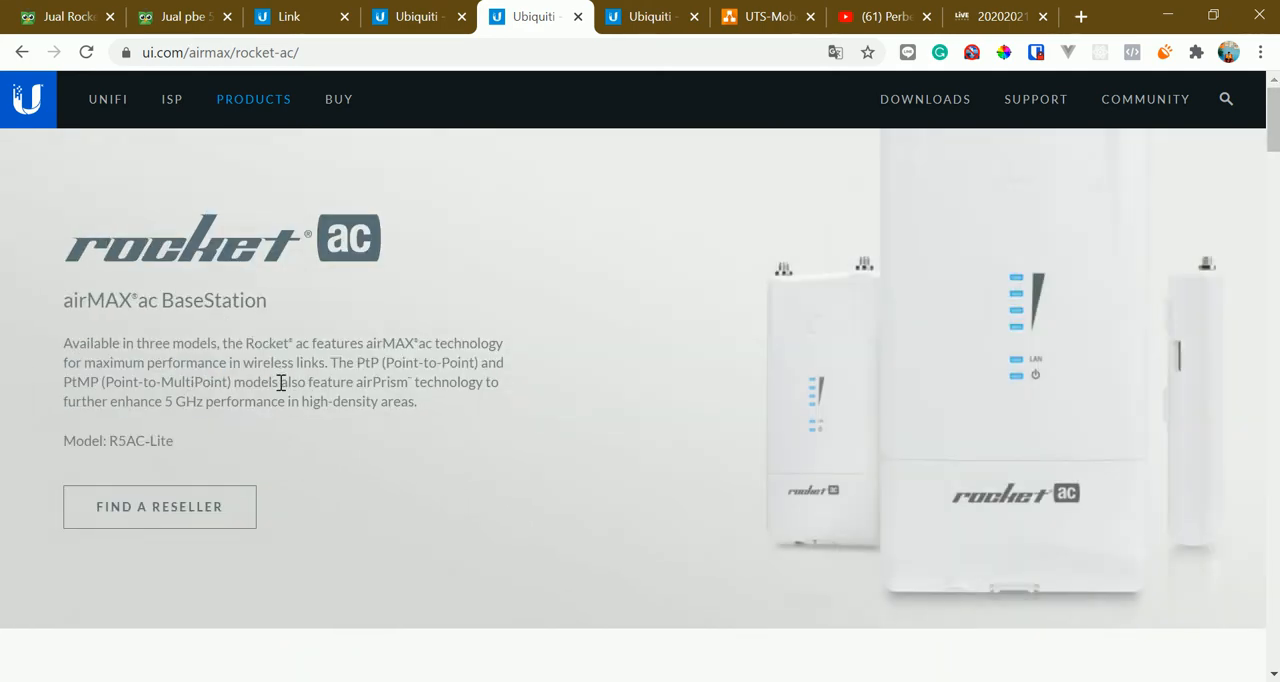
drag(63, 382, 229, 382)
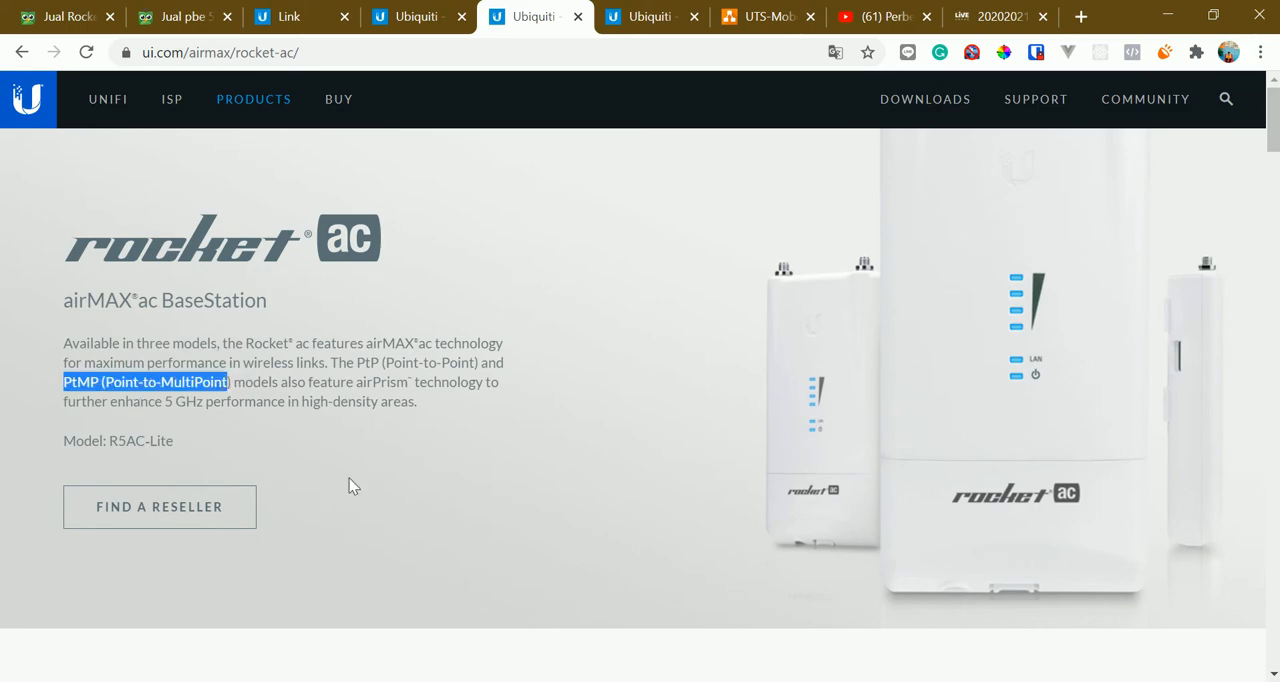
Examine the R5AC-Lite column in the Rocket ac Model Comparison, highlighting the model name and its frequency
scroll(437, 423, down, 15)
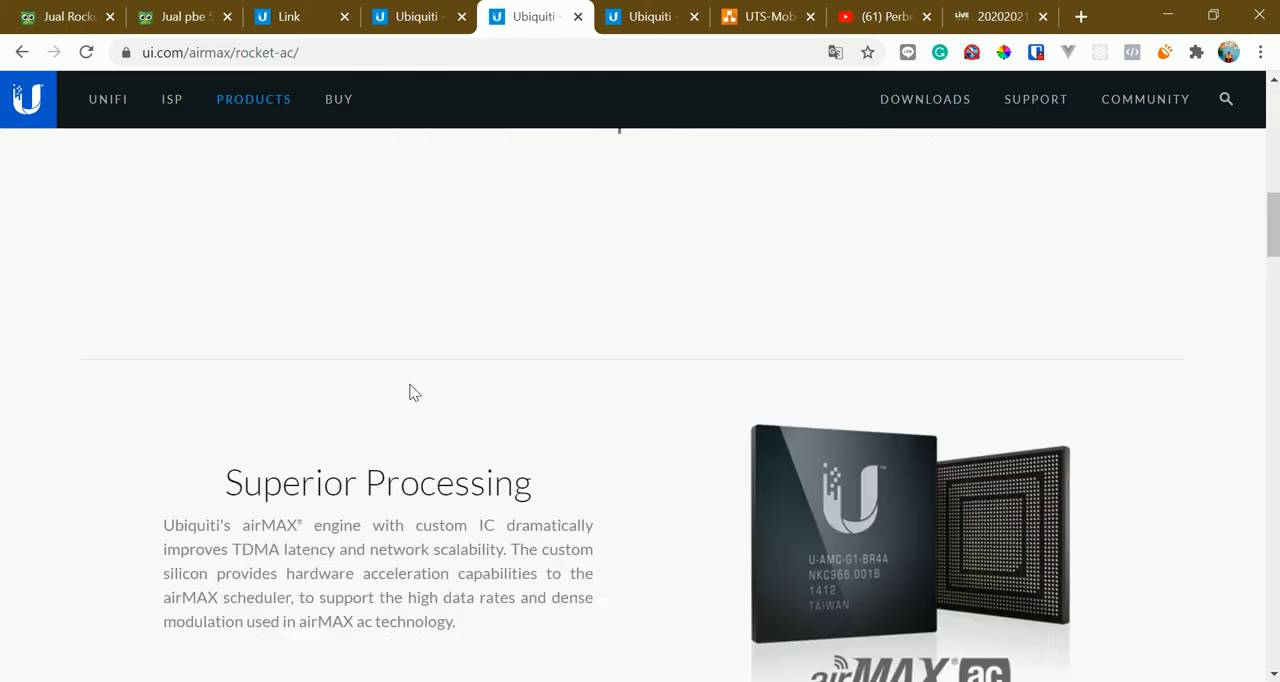
scroll(491, 405, down, 9)
scroll(554, 388, up, 5)
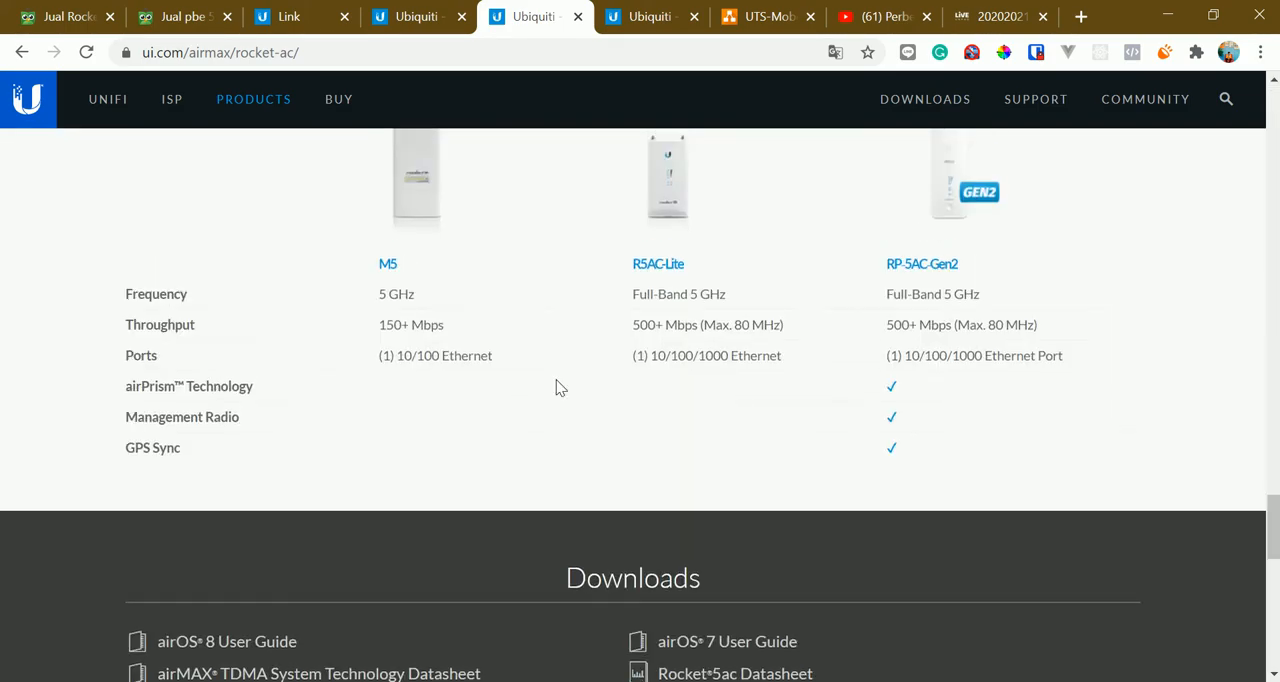
scroll(624, 407, down, 2)
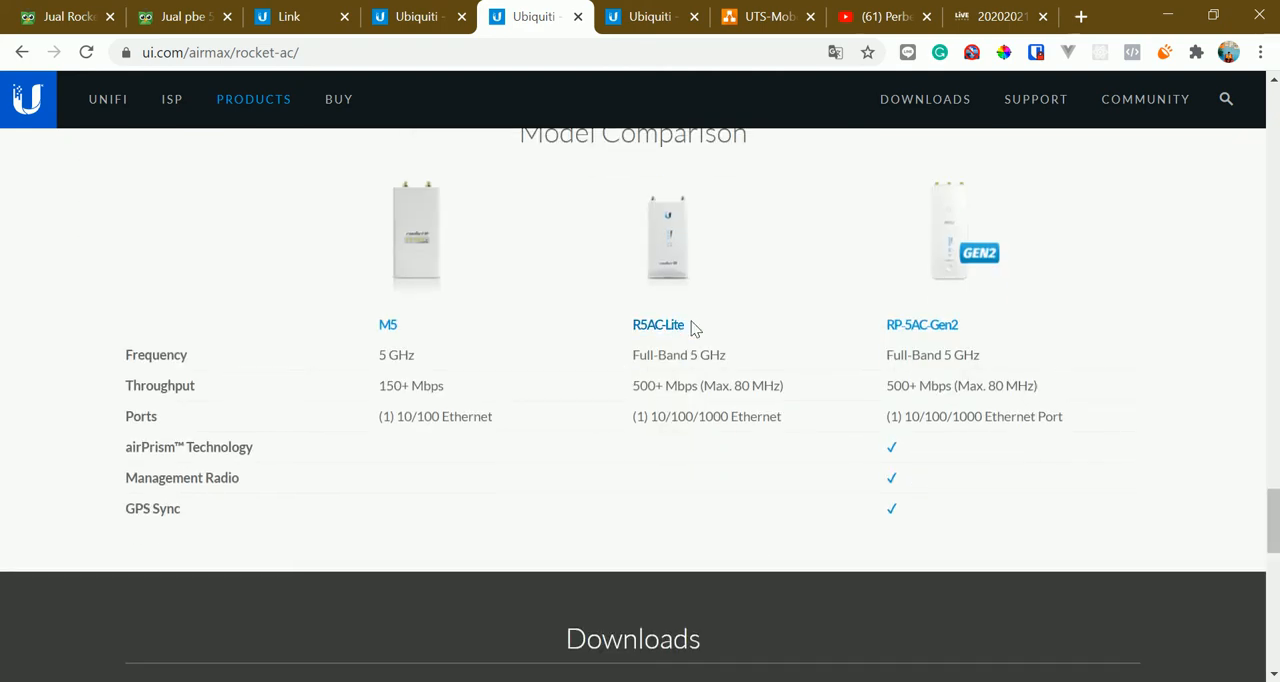
triple_click(676, 323)
click(1030, 338)
scroll(975, 345, up, 1)
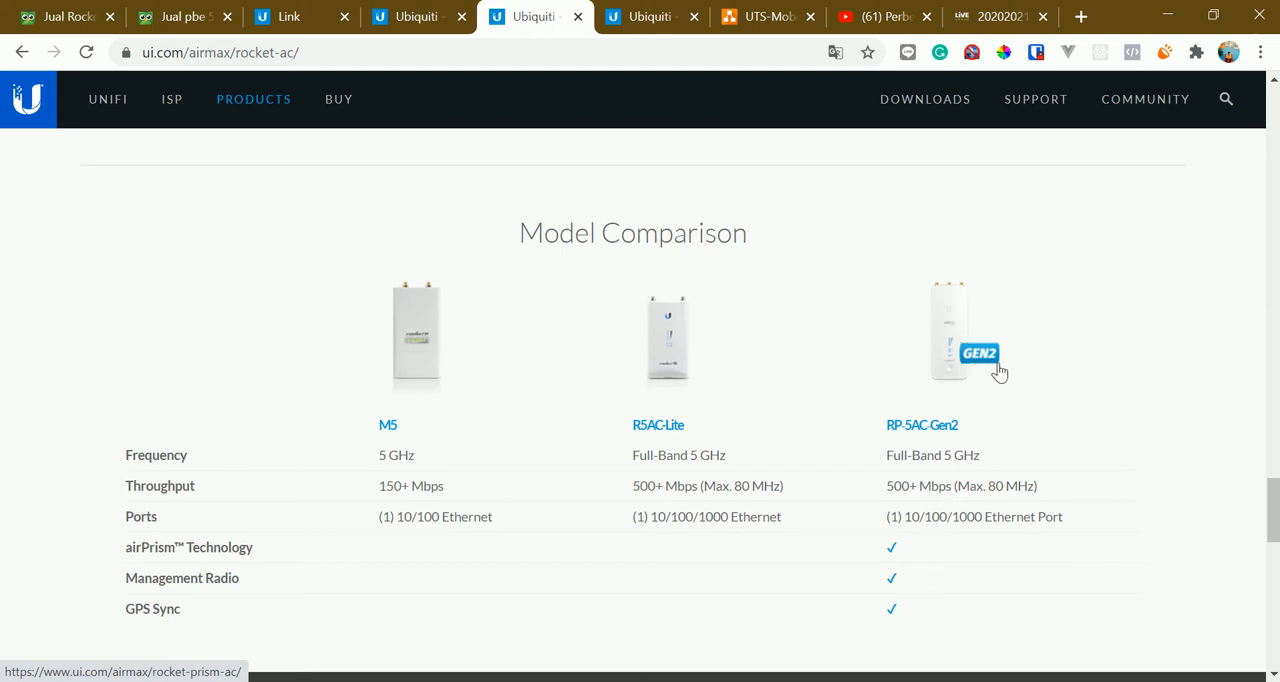
double_click(712, 456)
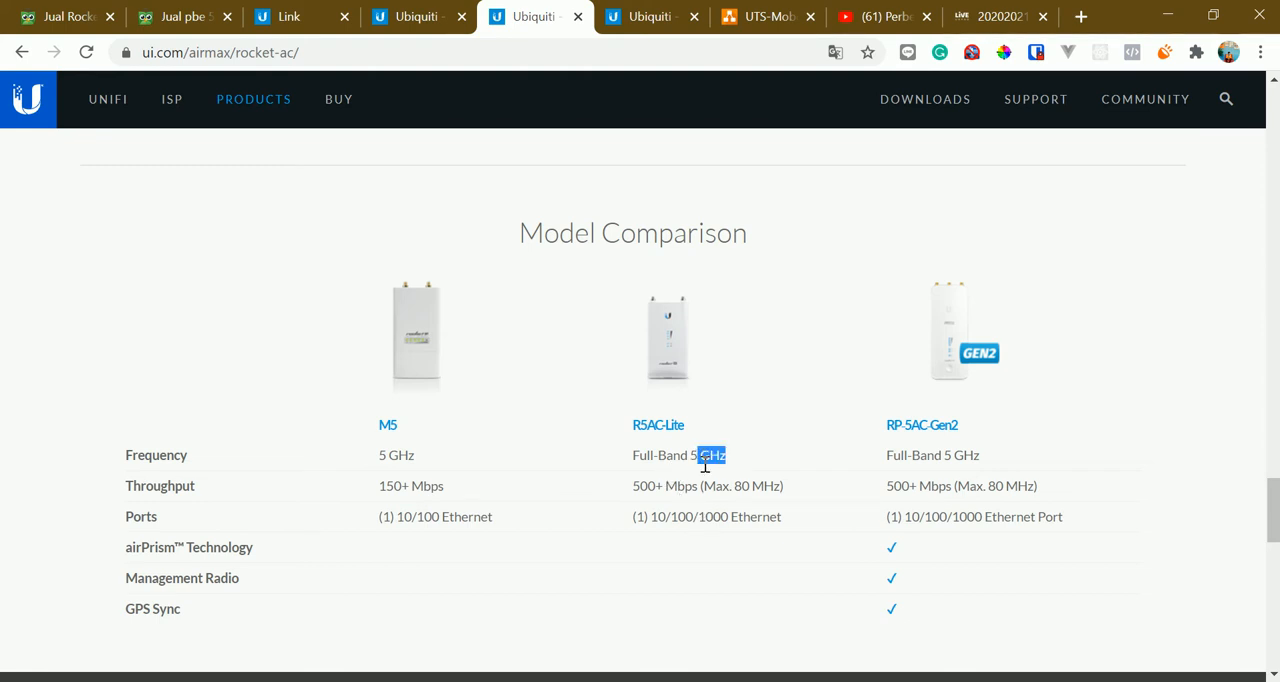
click(700, 500)
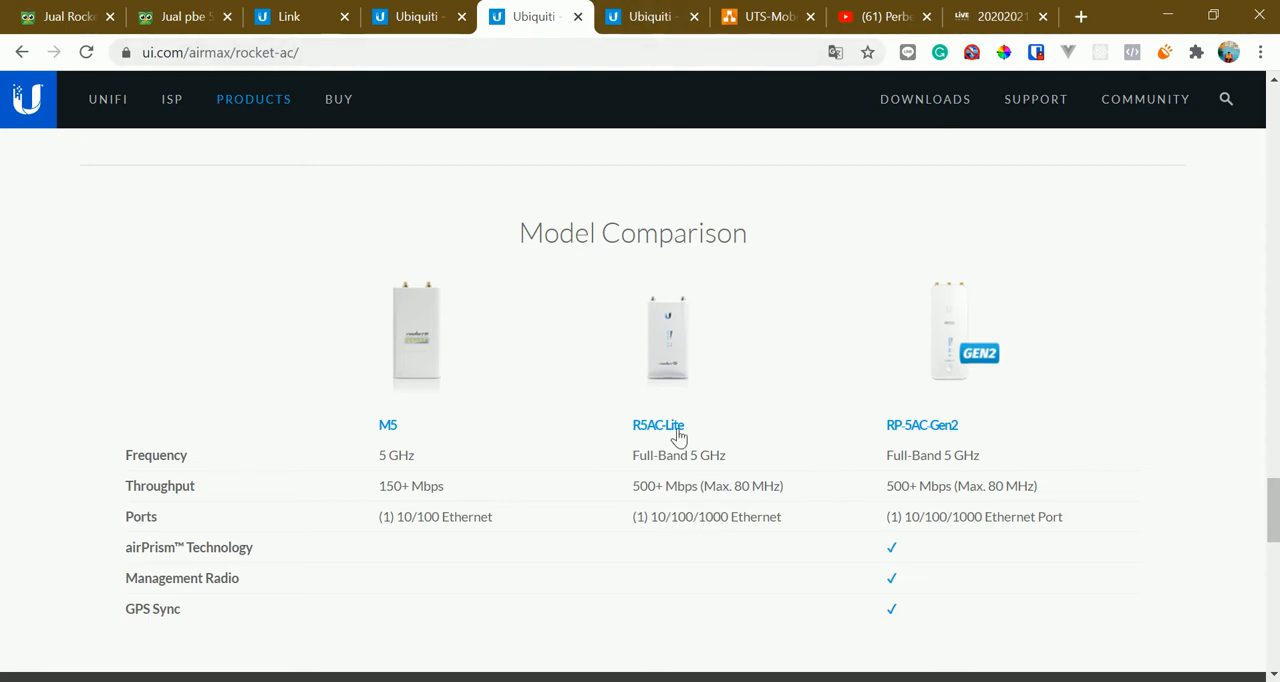
Switch to the Tokopedia listings for Rocket 5AC and compare the offers and prices for the Rocket 5AC Lite
click(175, 16)
click(97, 8)
scroll(476, 376, up, 4)
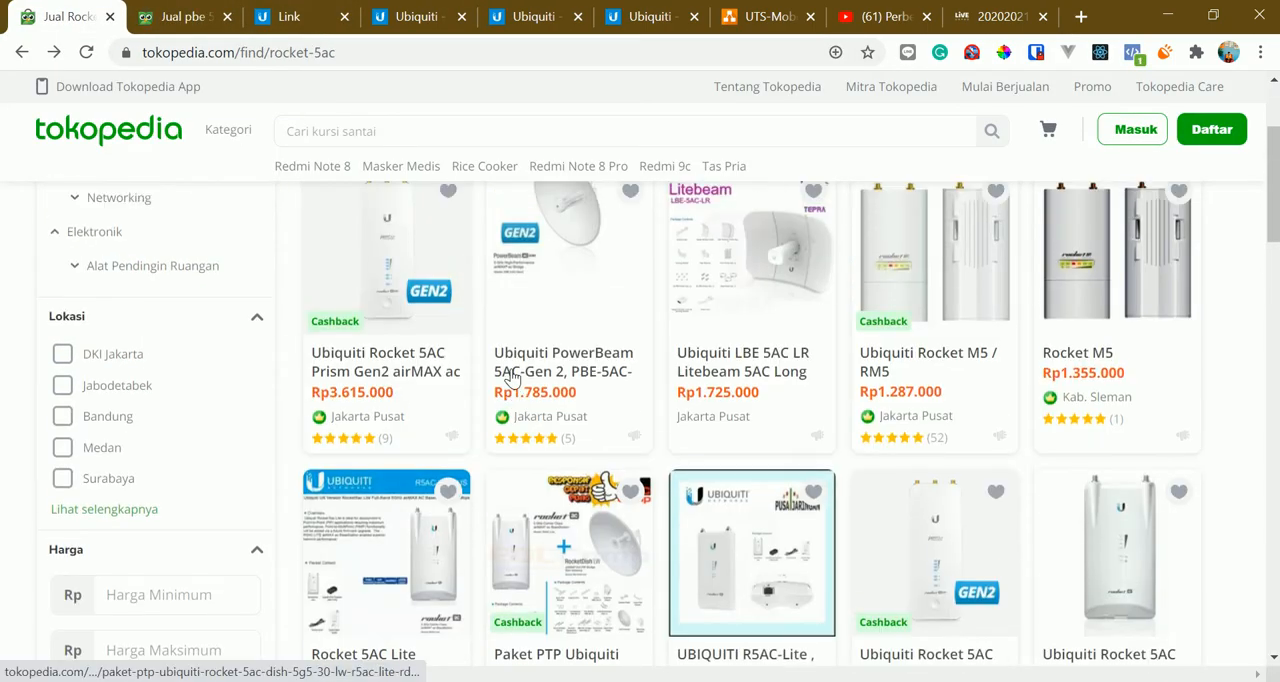
scroll(476, 376, down, 3)
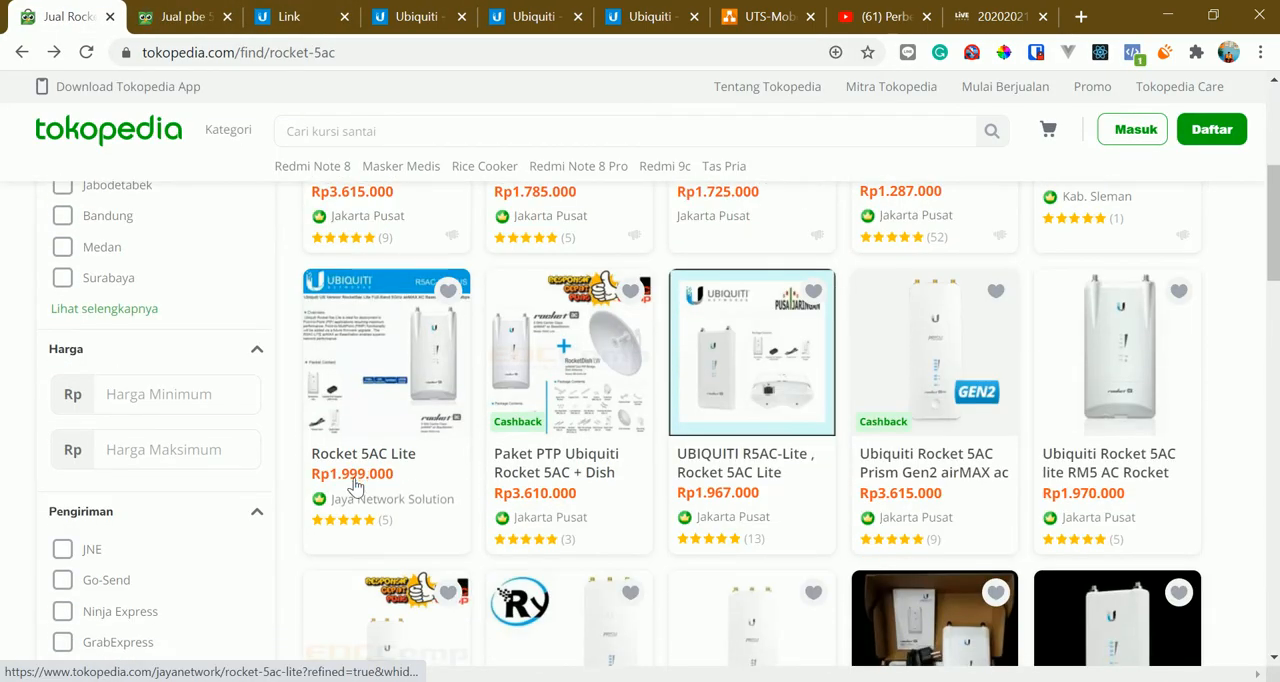
scroll(392, 470, down, 3)
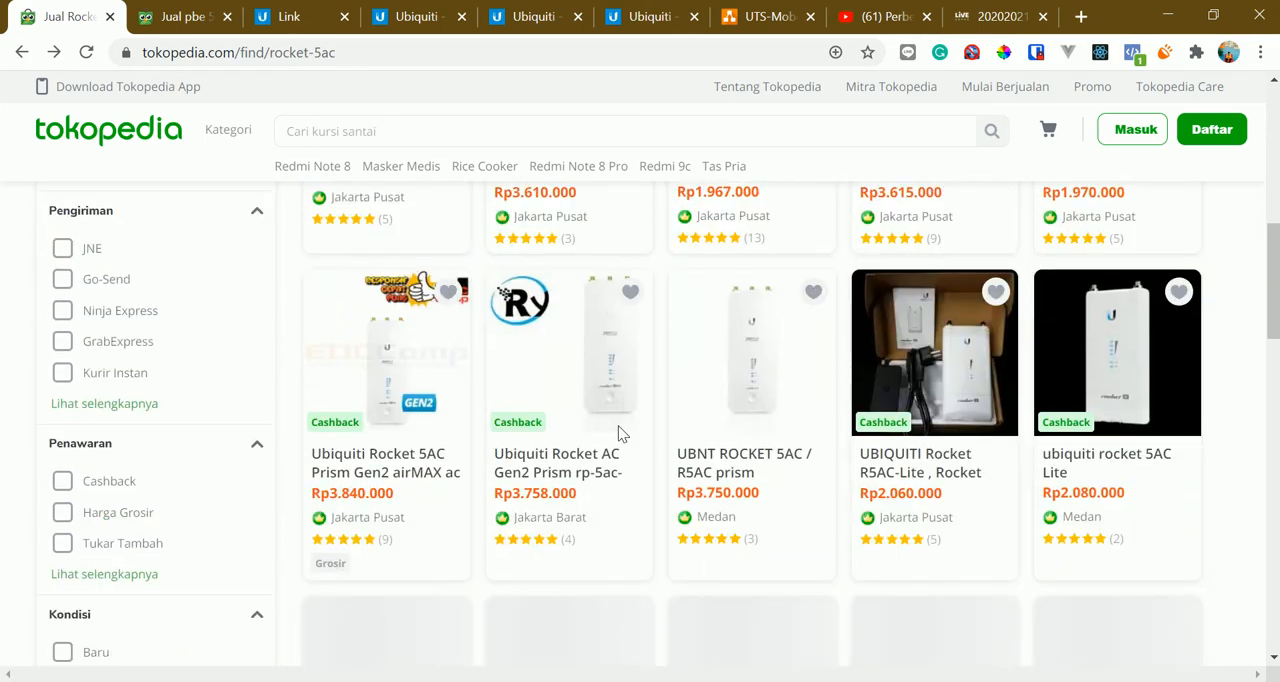
scroll(862, 438, up, 5)
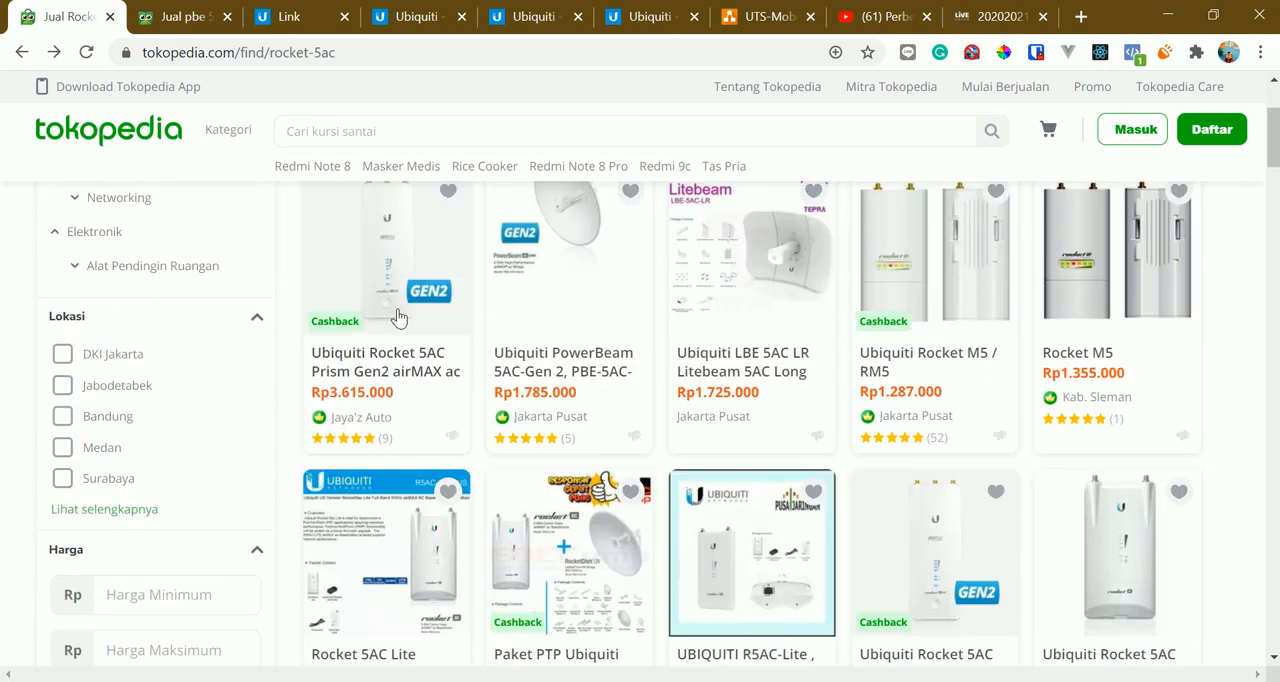
scroll(340, 385, up, 1)
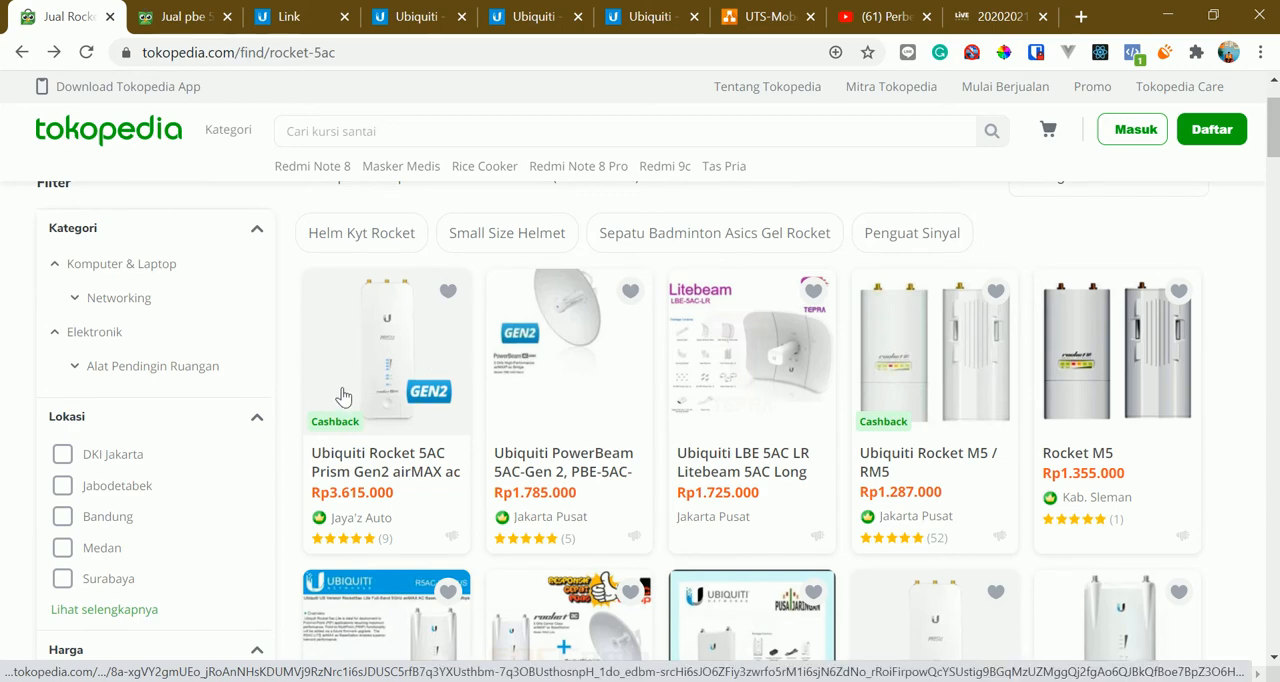
Switch back to airLink and display the nearby device at the short link's school endpoint
key(ctrl+3)
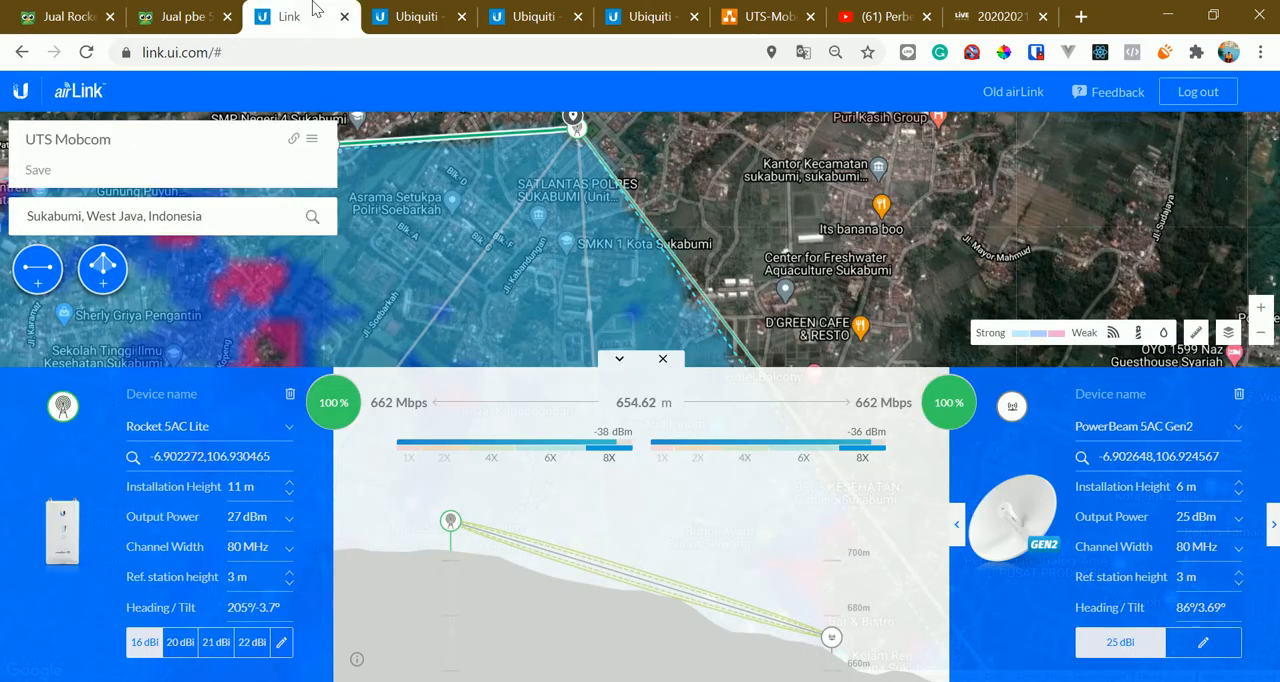
drag(552, 260, 760, 282)
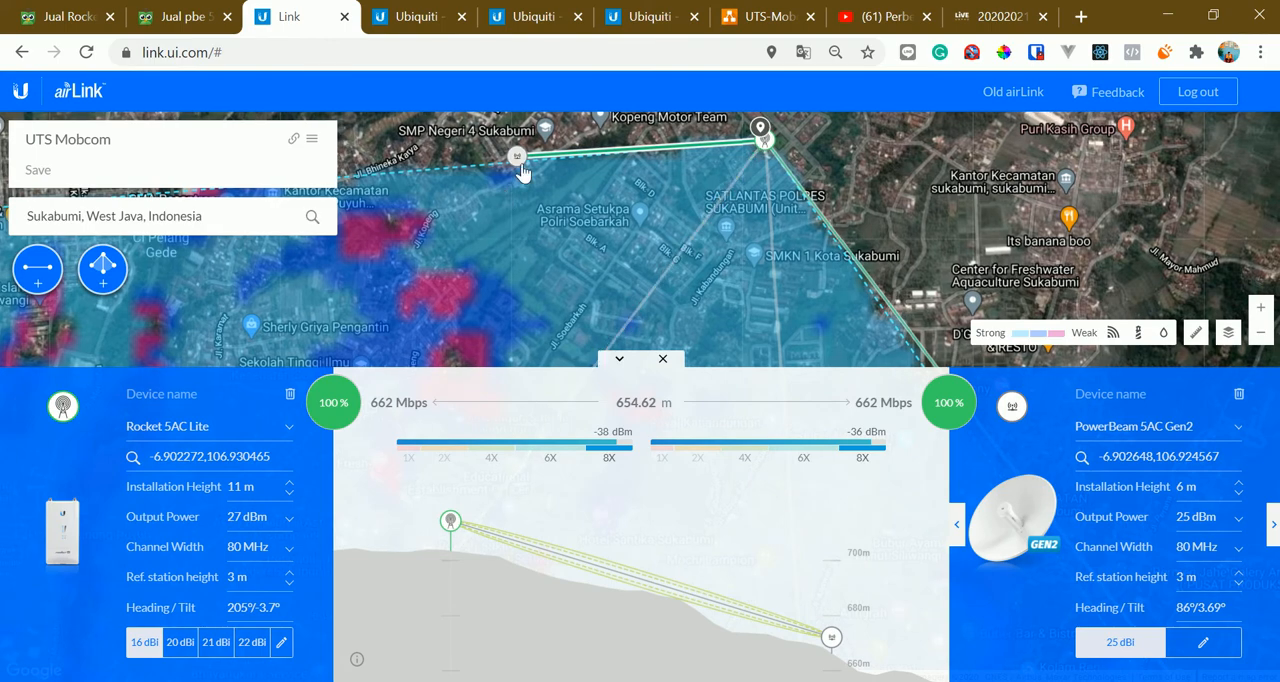
click(516, 160)
drag(593, 237, 603, 242)
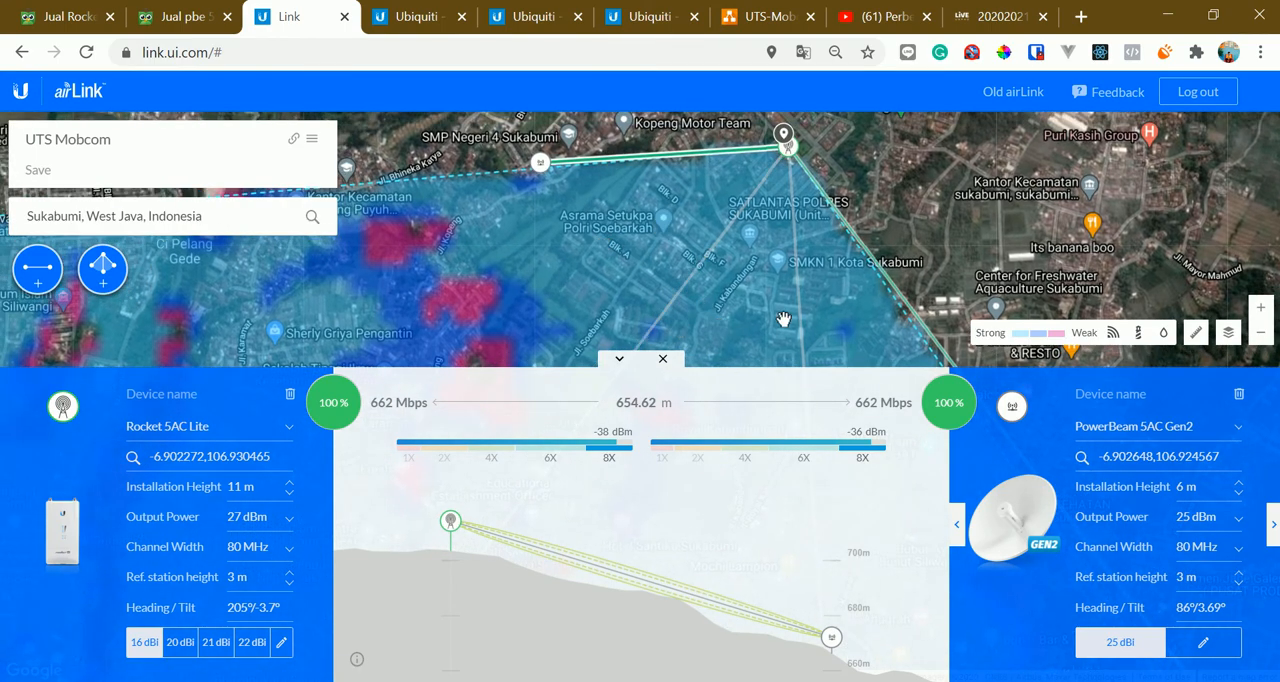
mouse_move(784, 319)
mouse_down()
mouse_move(755, 284)
mouse_move(812, 324)
mouse_up()
click(566, 174)
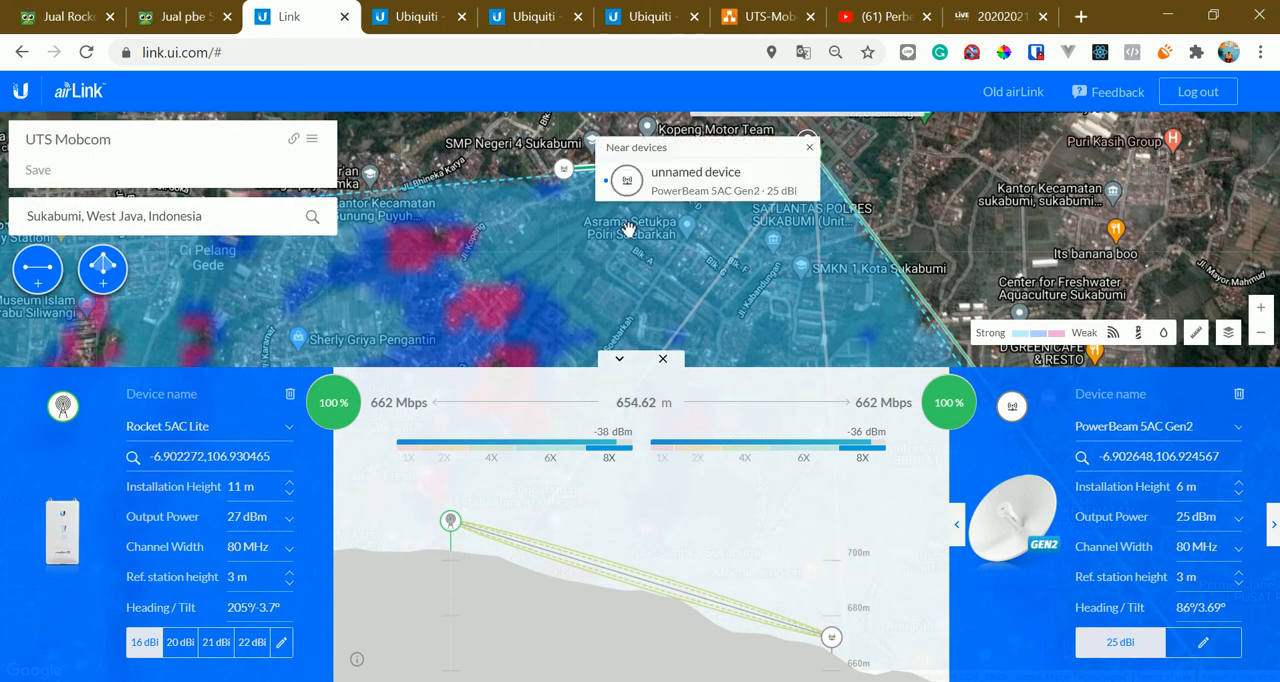
drag(714, 282, 678, 265)
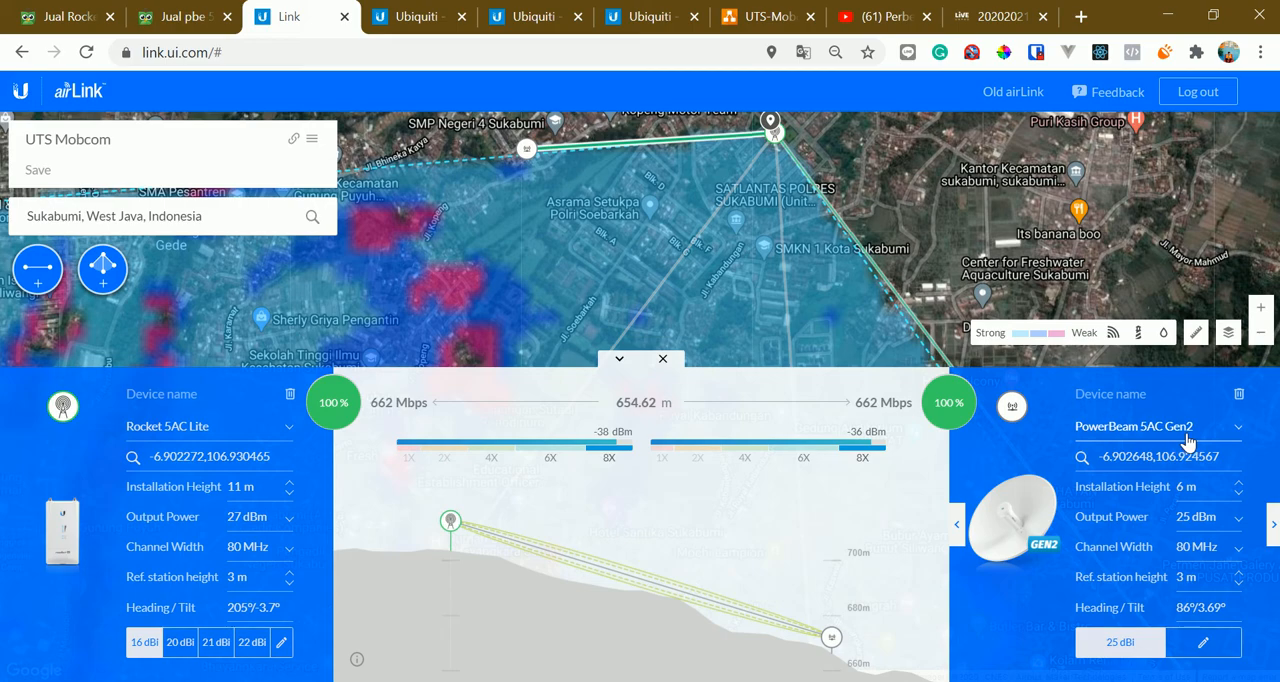
Examine the signal coverage area south of the base station and return to the short link
drag(754, 304, 660, 205)
drag(706, 295, 669, 189)
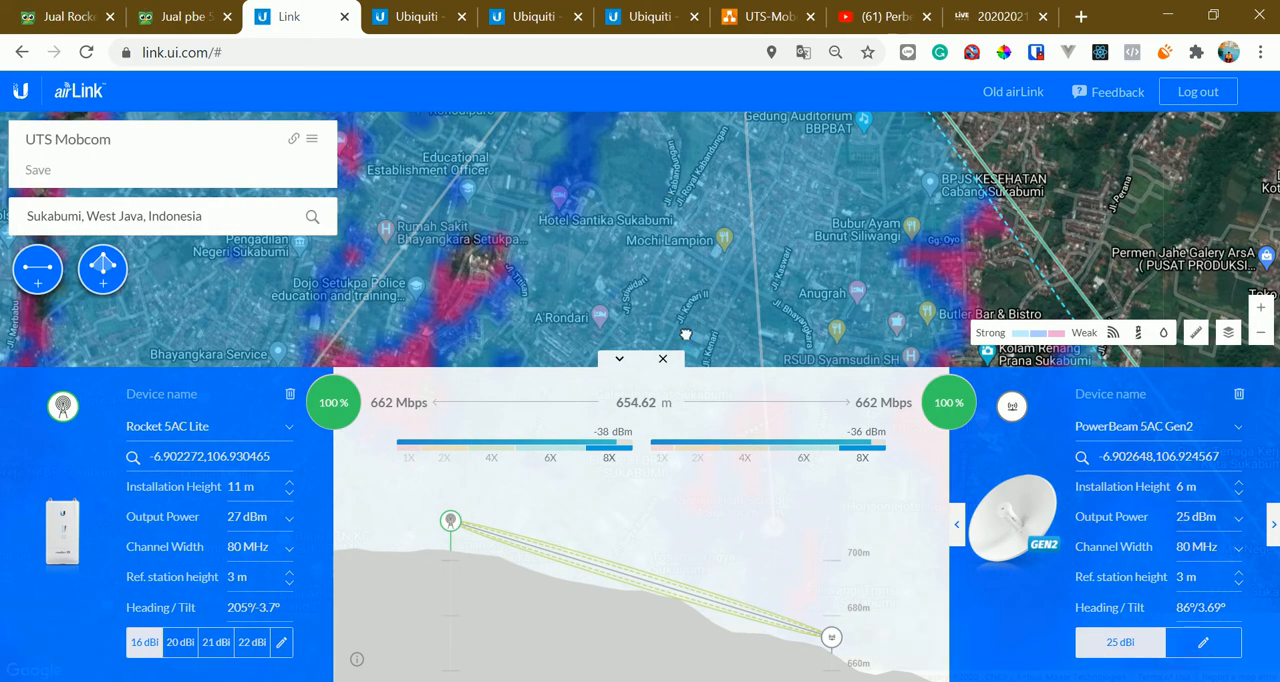
drag(610, 150, 646, 335)
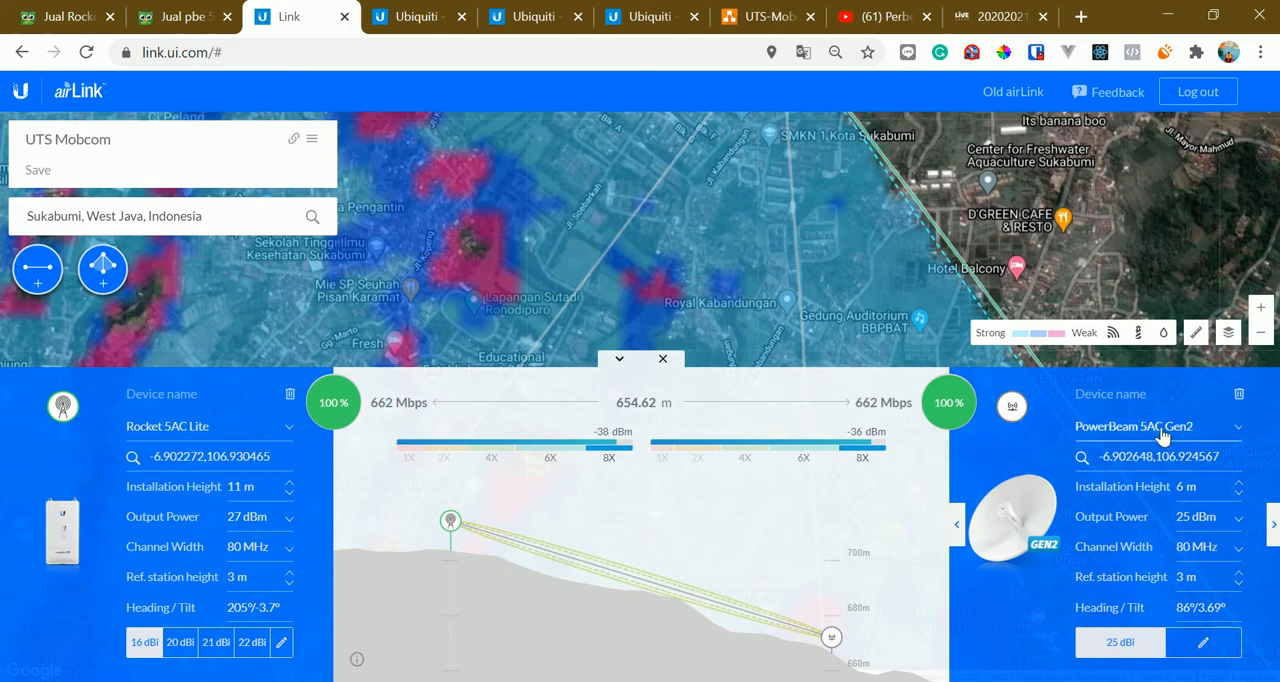
drag(628, 254, 708, 345)
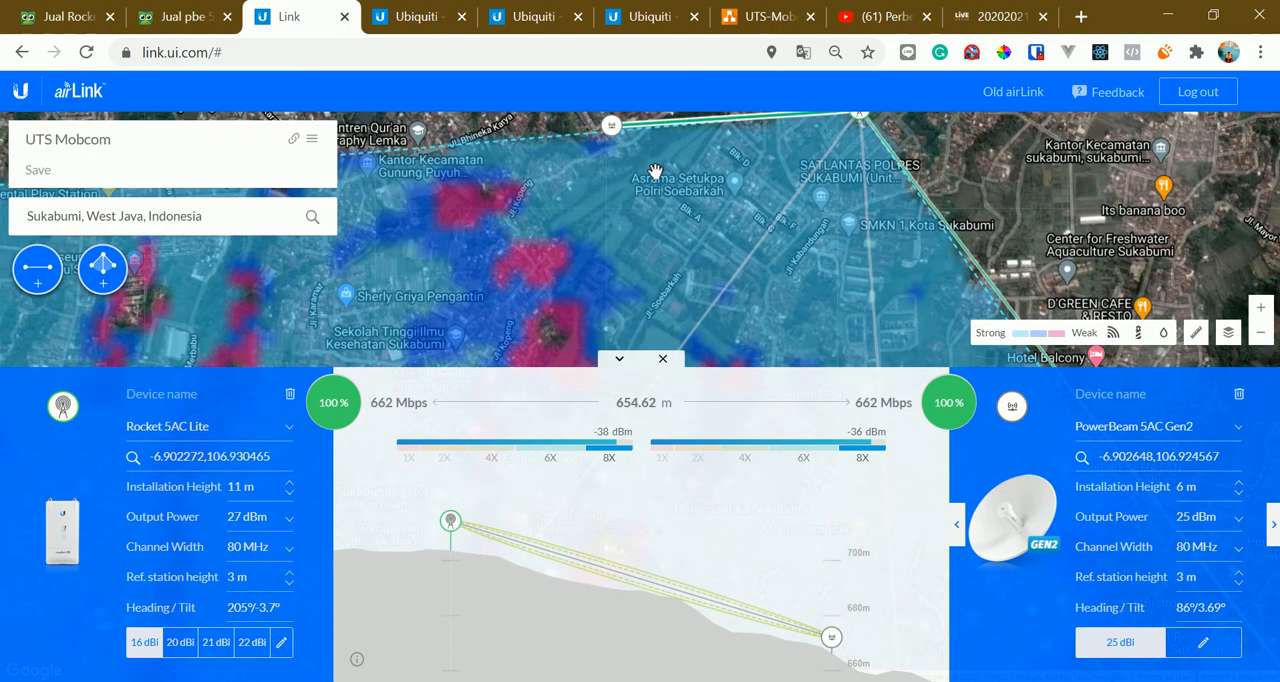
Switch to Ubiquiti's PowerBeam AC Gen2 product page and review its introduction, highlighting the airMAX ac Bridge description
click(650, 16)
drag(572, 255, 558, 440)
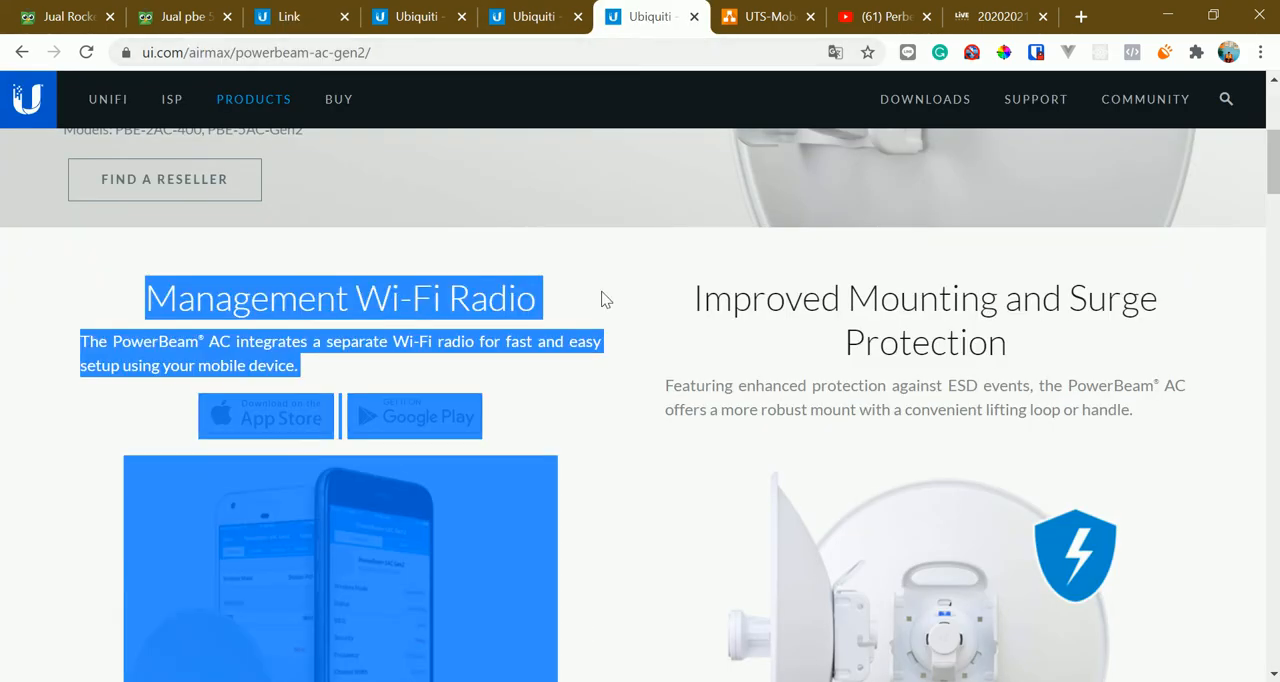
scroll(667, 319, up, 4)
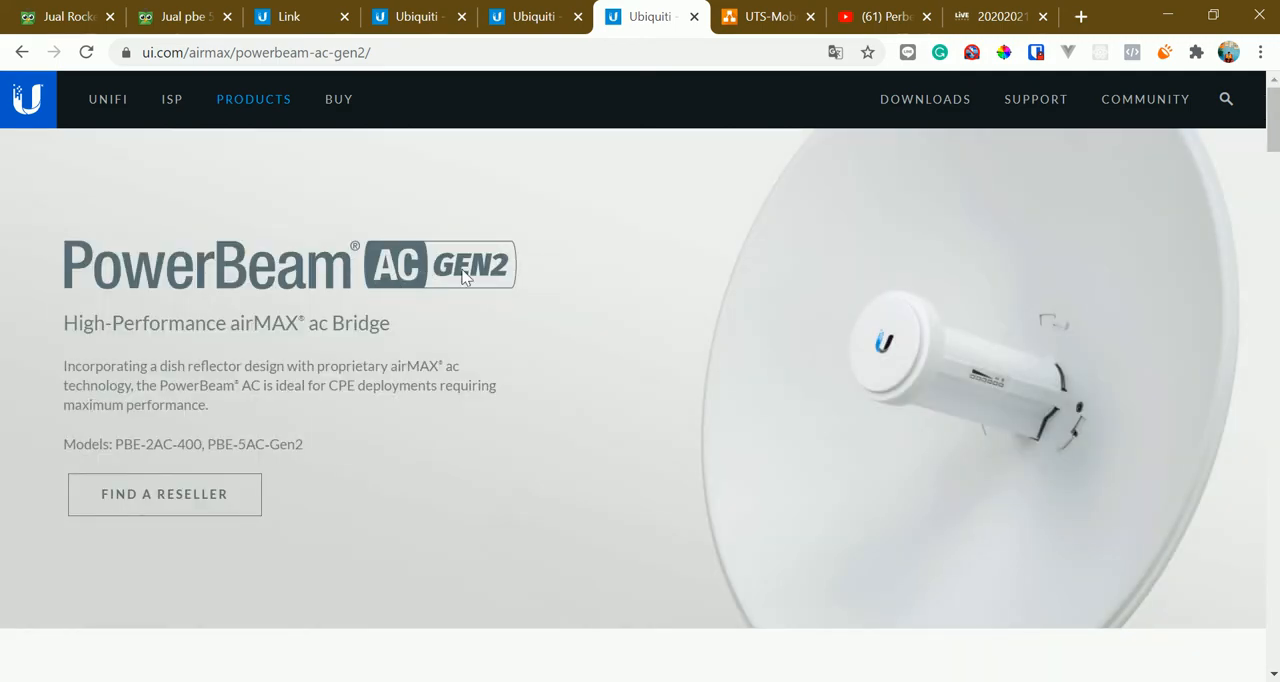
scroll(233, 354, down, 2)
scroll(250, 310, up, 2)
drag(236, 323, 385, 323)
click(457, 480)
Examine the PBE-5AC-Gen2 column in the PowerBeam Model Comparison, highlighting its frequency and range
scroll(457, 480, down, 15)
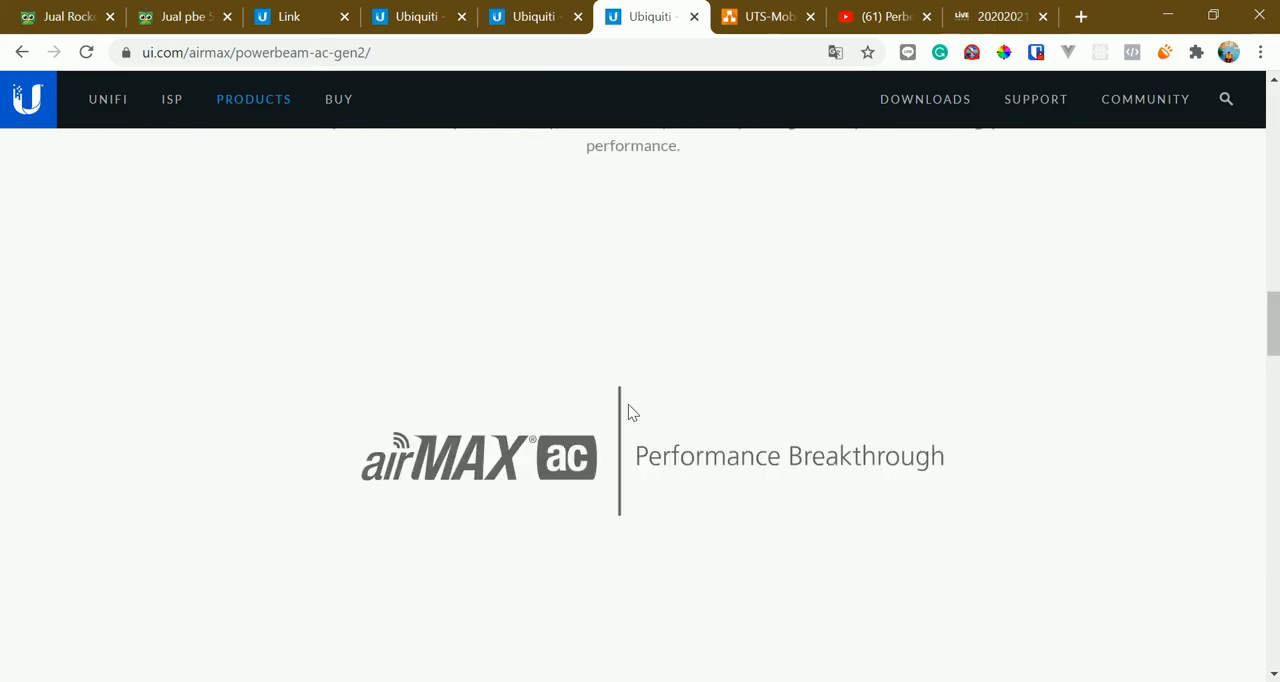
scroll(680, 430, down, 20)
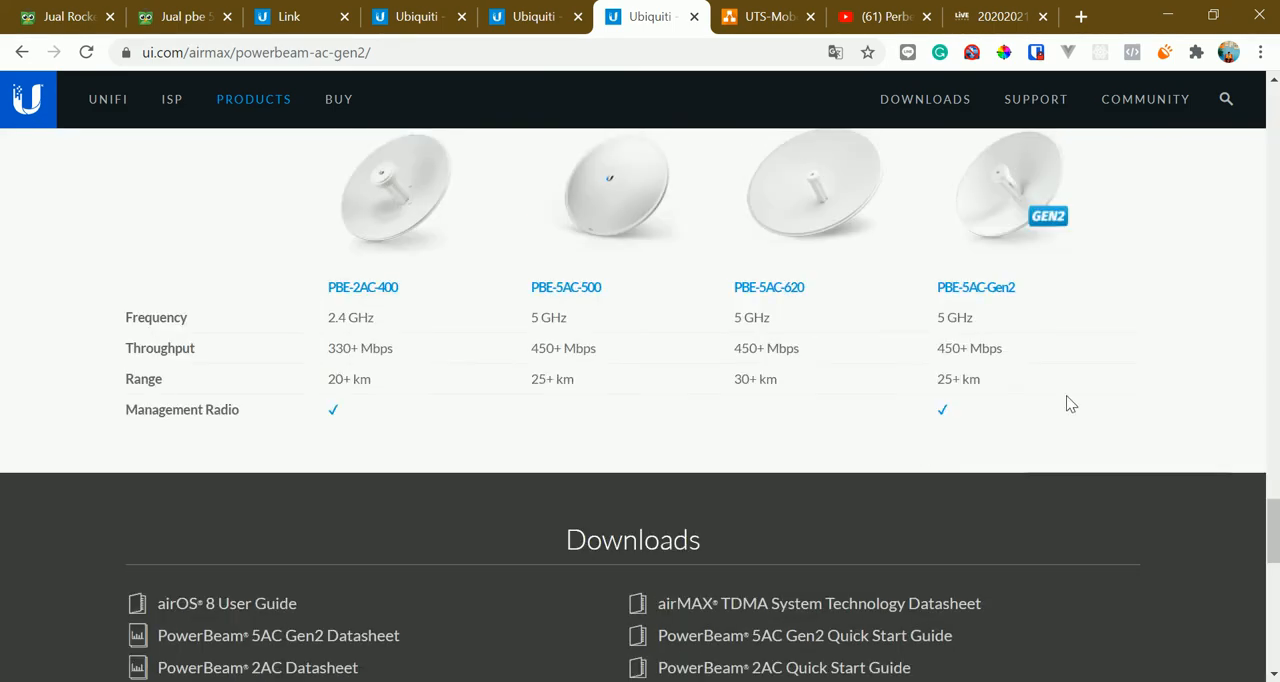
scroll(1066, 395, up, 1)
drag(980, 423, 929, 418)
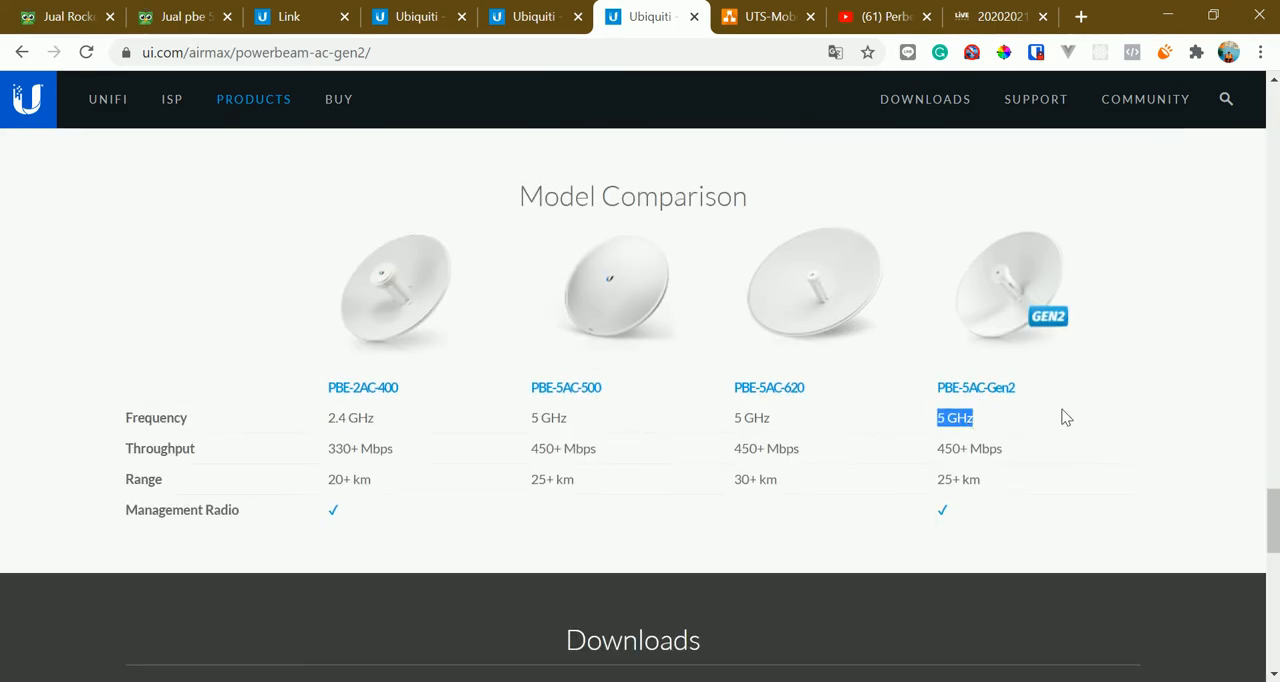
click(1062, 417)
scroll(1050, 425, up, 1)
scroll(1045, 430, down, 1)
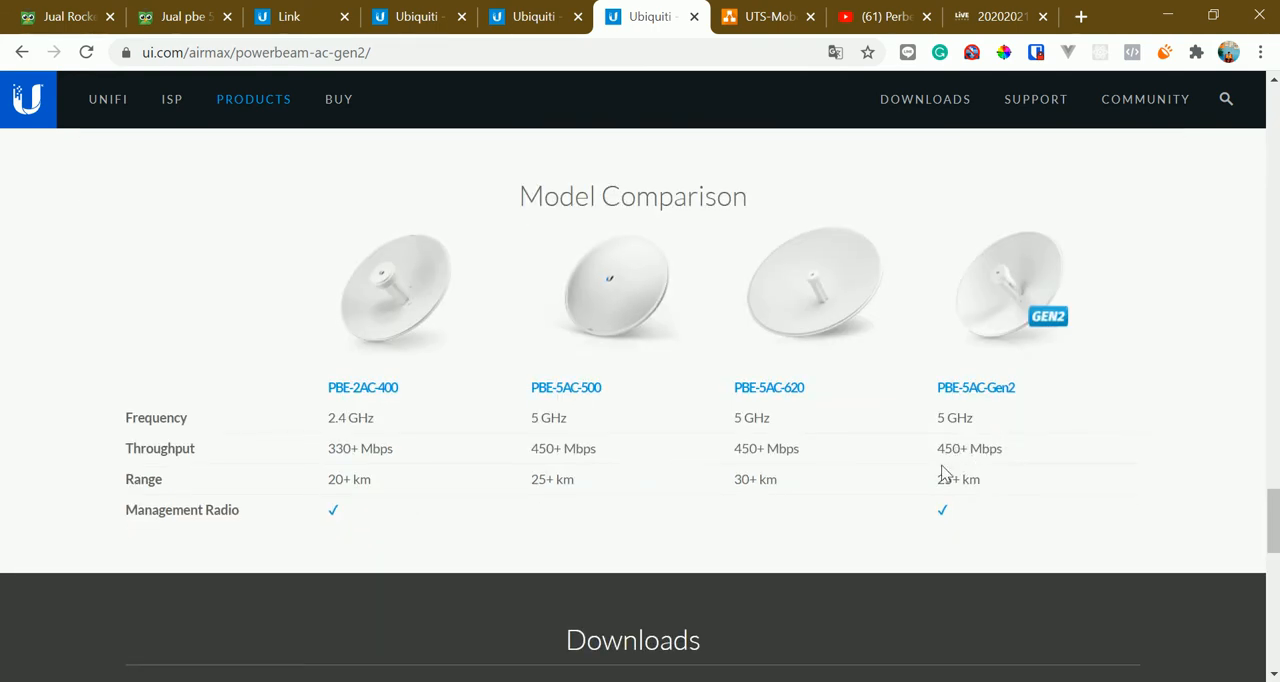
drag(995, 485, 949, 479)
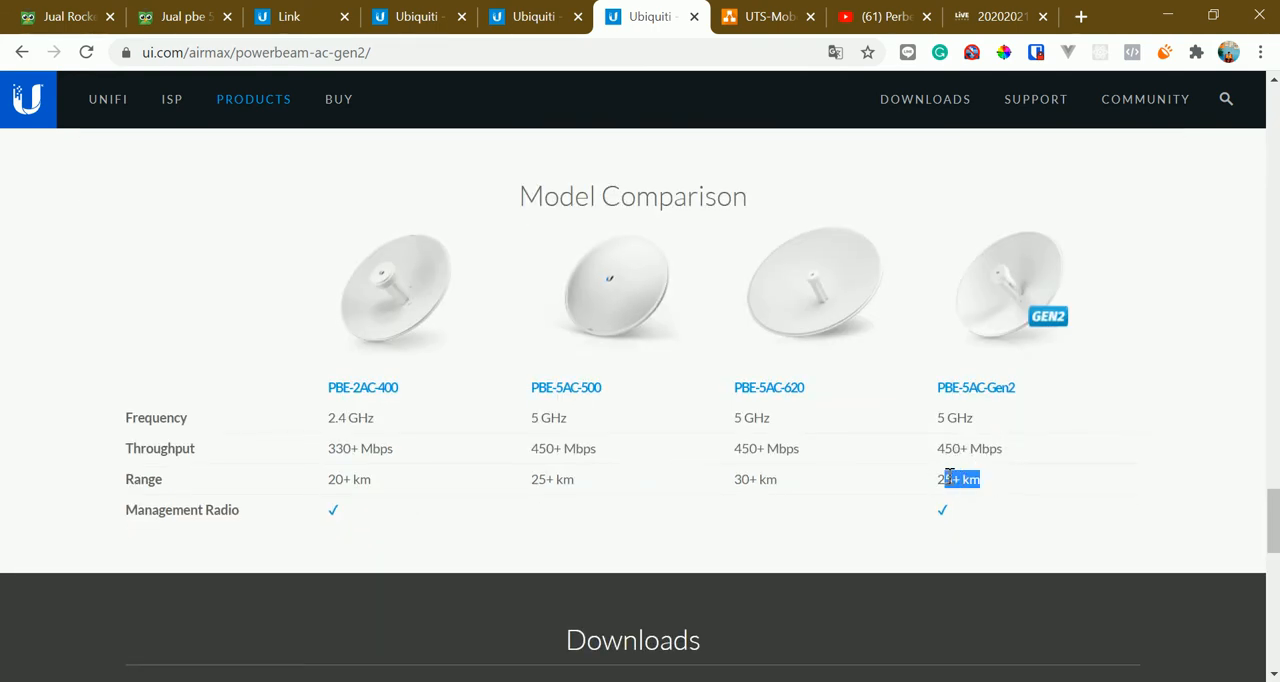
click(1022, 483)
Return to the airLink design, list the base station's nearby devices, and bring the short link back into focus
click(525, 12)
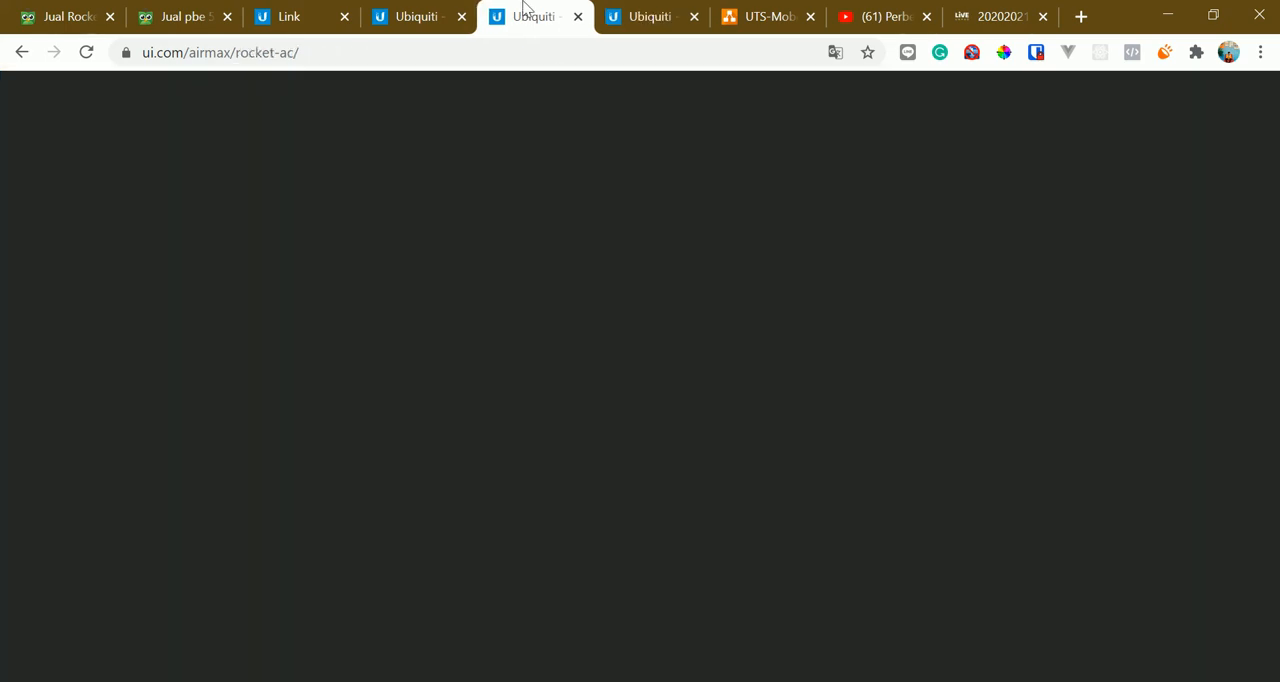
click(452, 10)
click(290, 16)
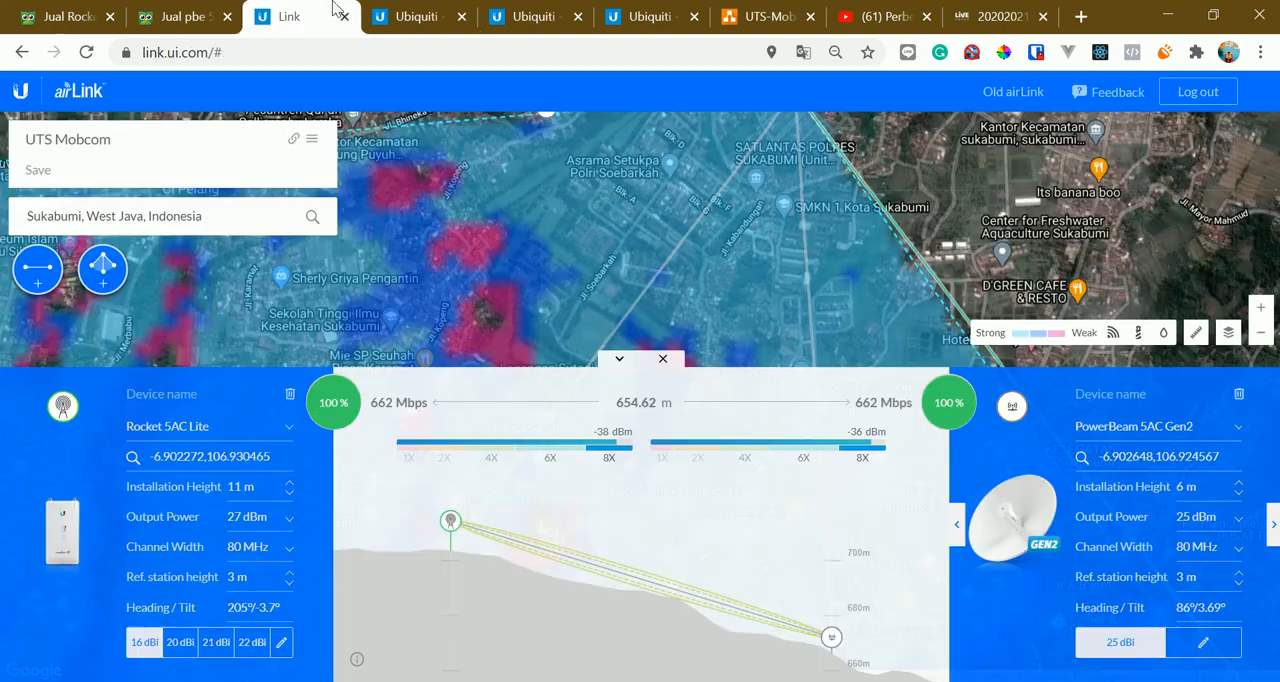
mouse_move(527, 219)
mouse_down()
mouse_move(584, 308)
mouse_move(527, 300)
mouse_up()
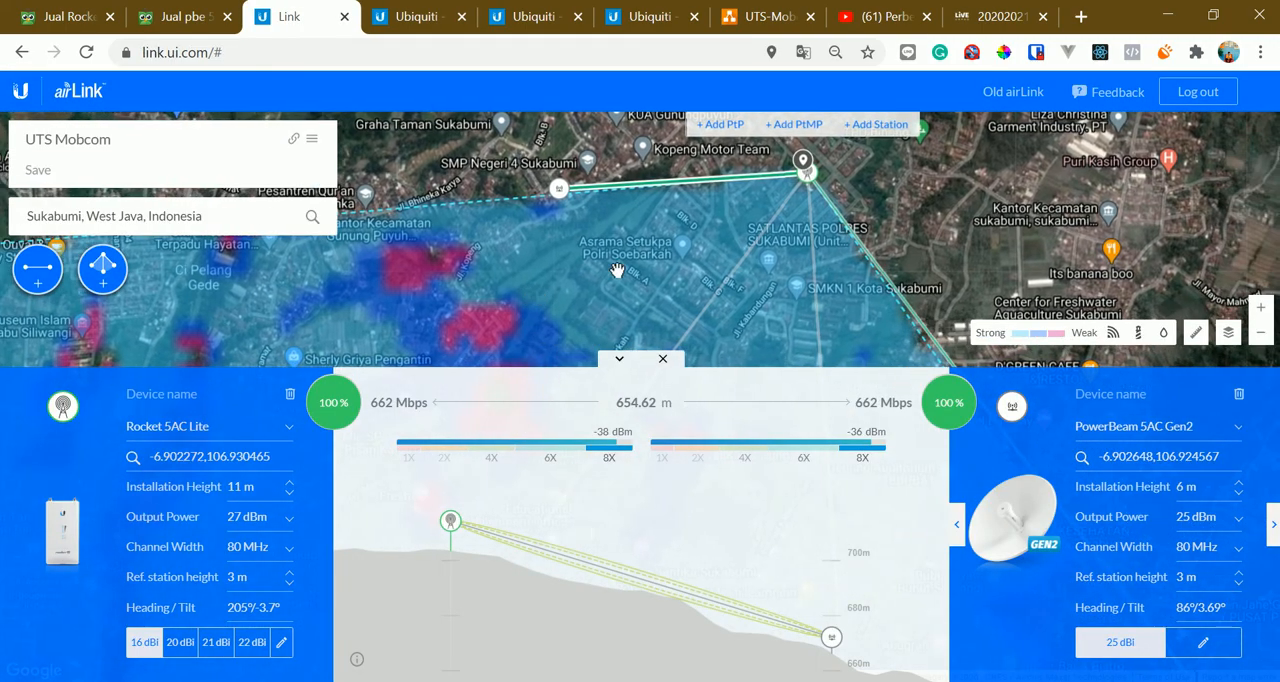
click(810, 175)
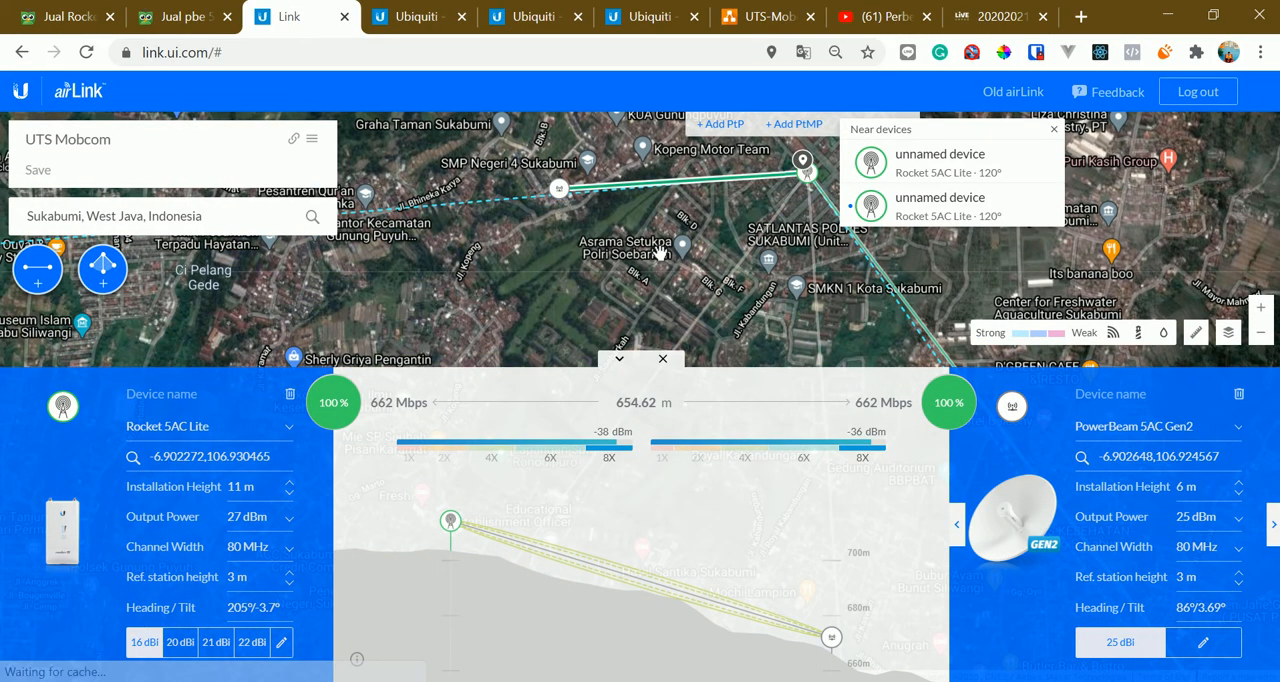
click(766, 138)
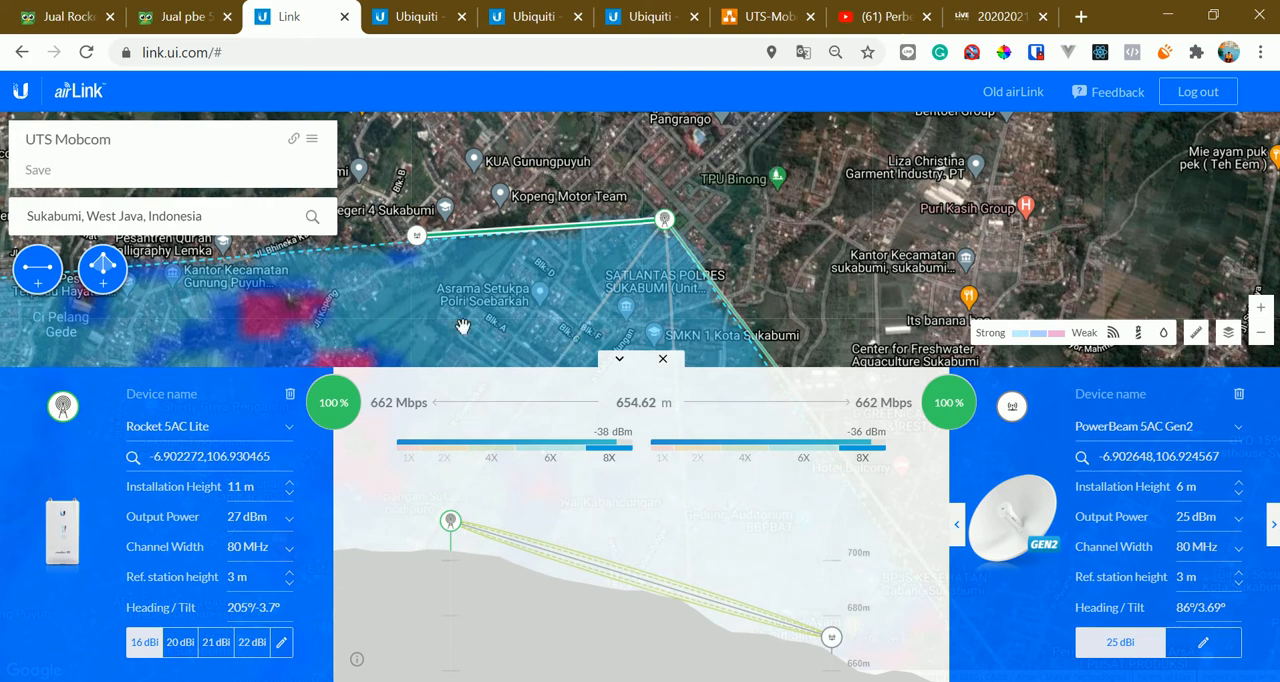
drag(489, 288, 499, 247)
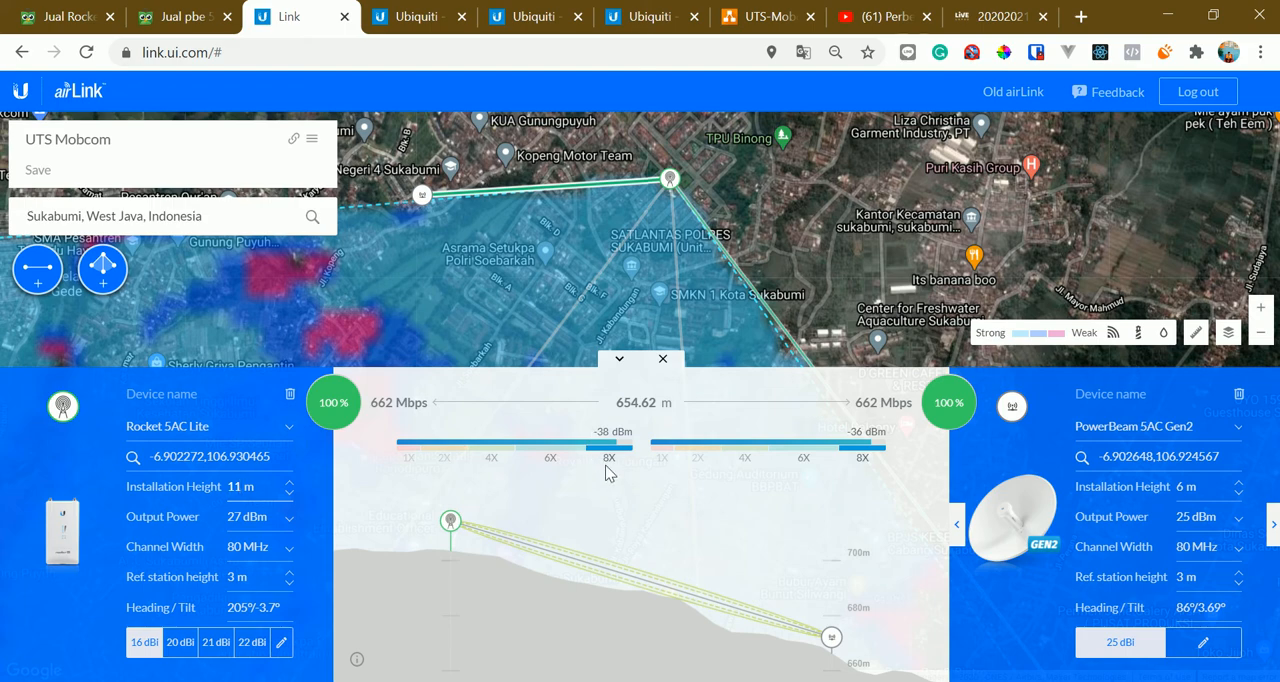
Try a 20 MHz channel width on the Rocket 5AC Lite base station and restore it to 80 MHz
click(281, 546)
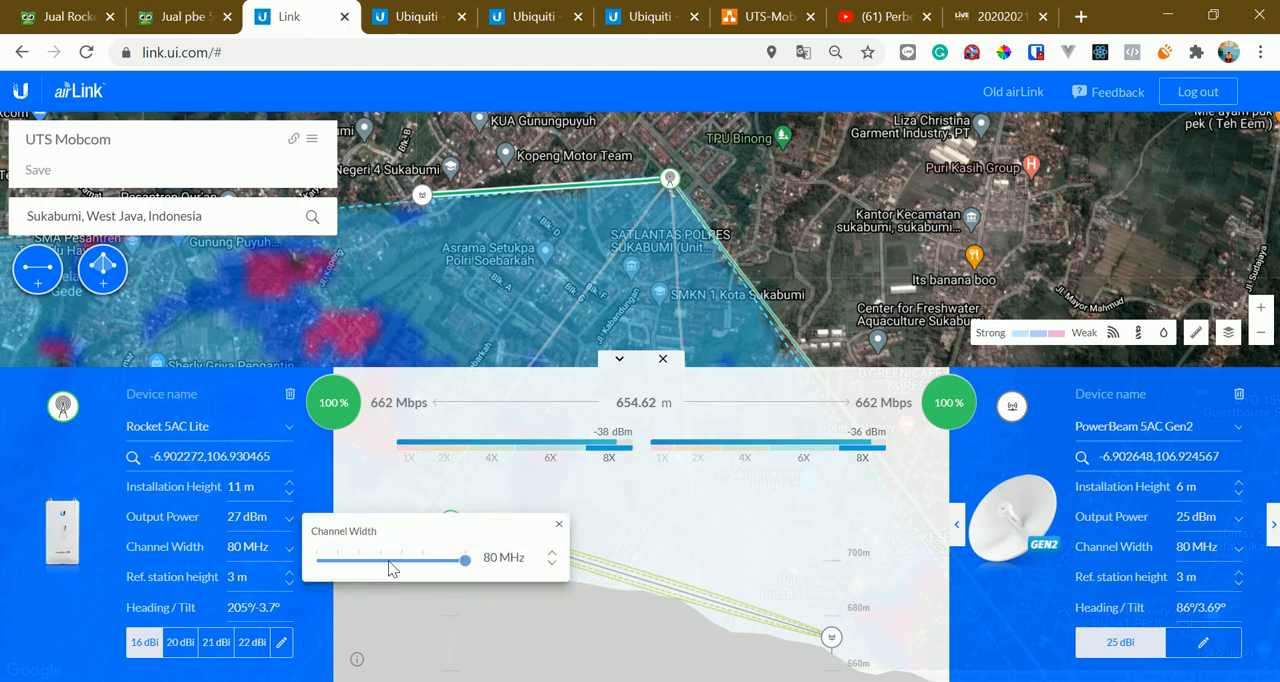
drag(390, 568, 362, 558)
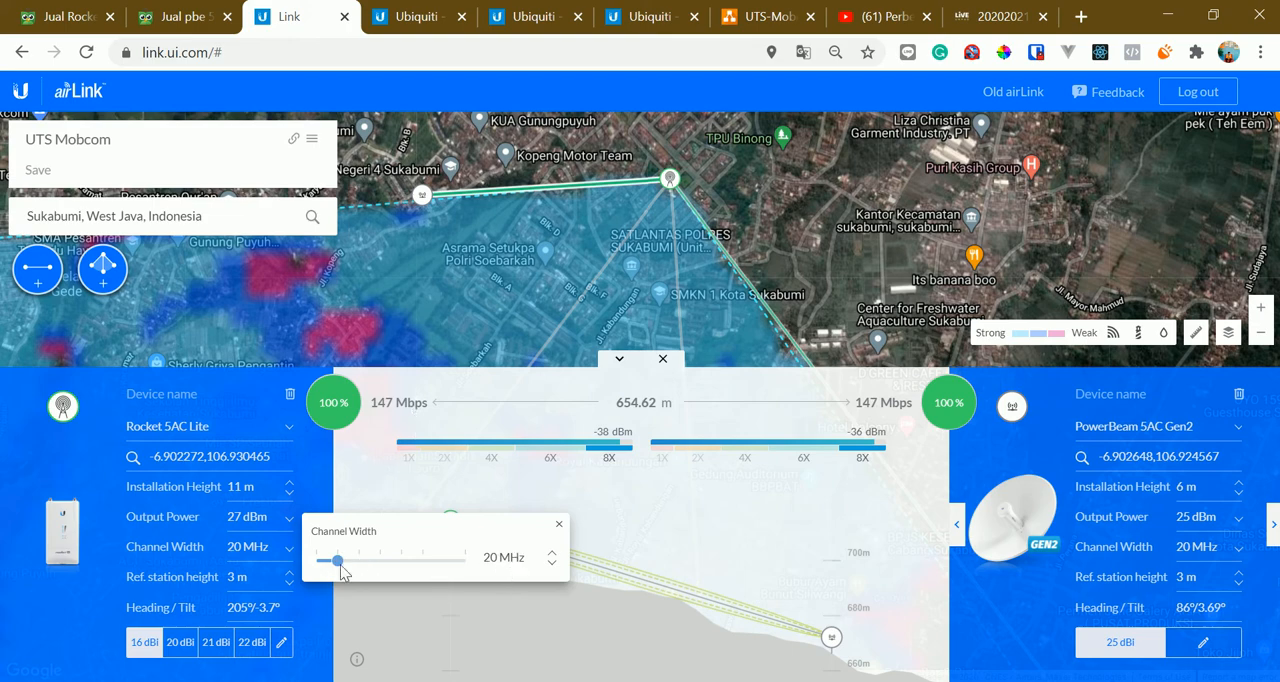
click(463, 562)
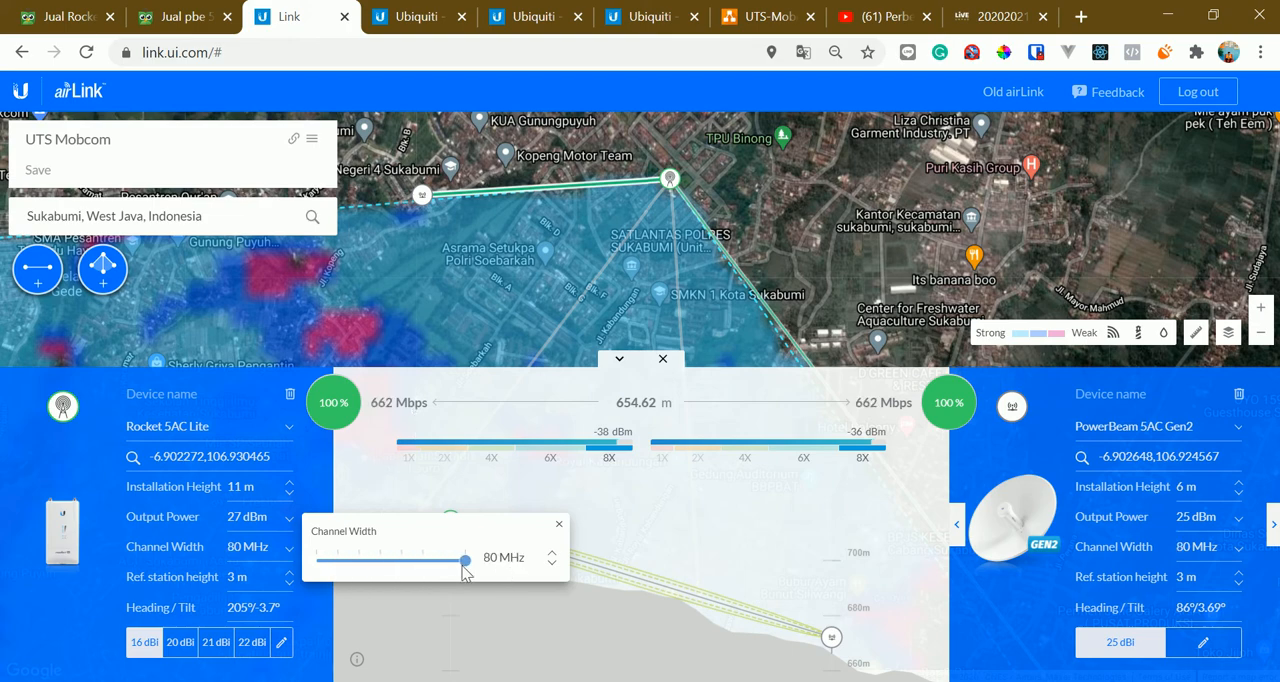
click(559, 525)
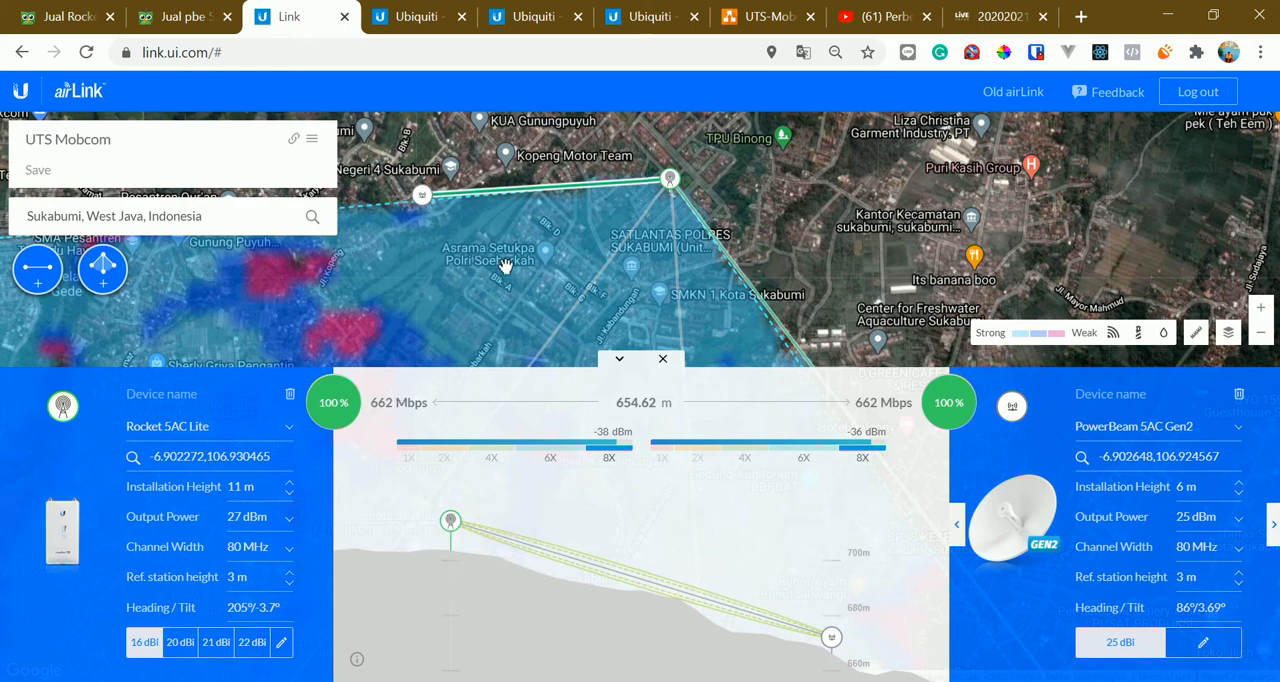
Try lowering the short link's PowerBeam installation height to 3 m and restore it to 6 m
click(423, 199)
mouse_move(642, 305)
mouse_down()
mouse_move(615, 298)
mouse_move(629, 297)
mouse_up()
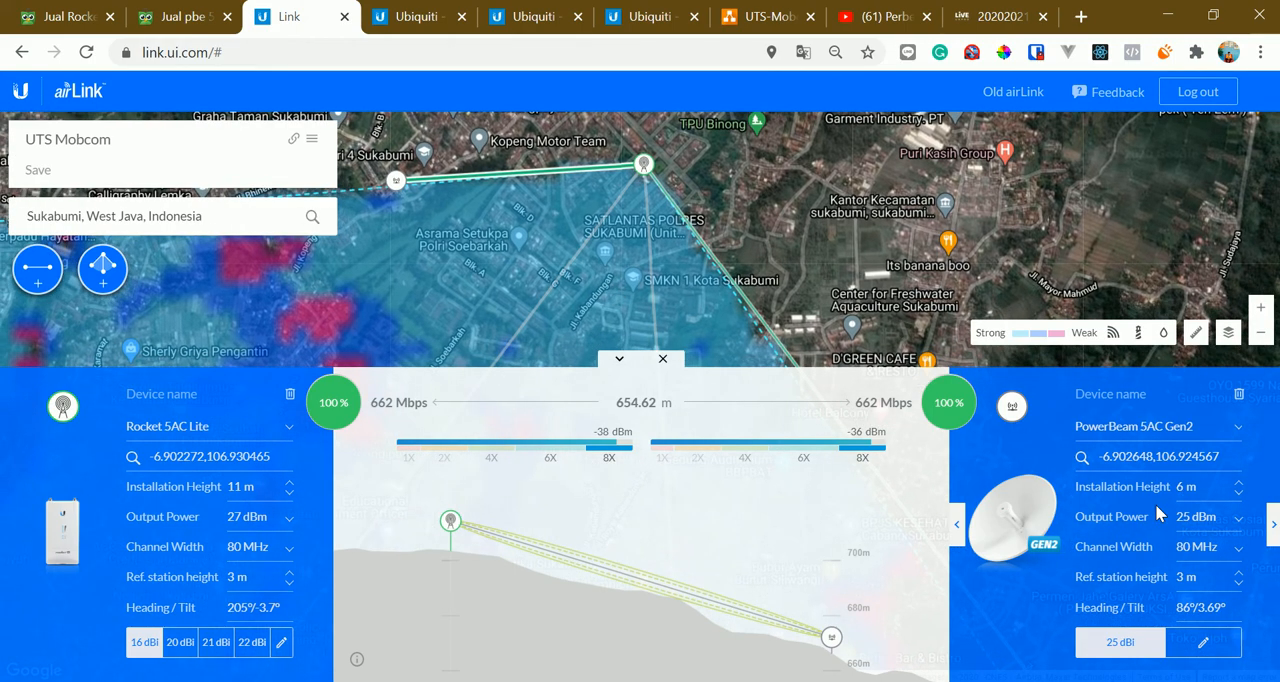
click(1239, 494)
click(1240, 494)
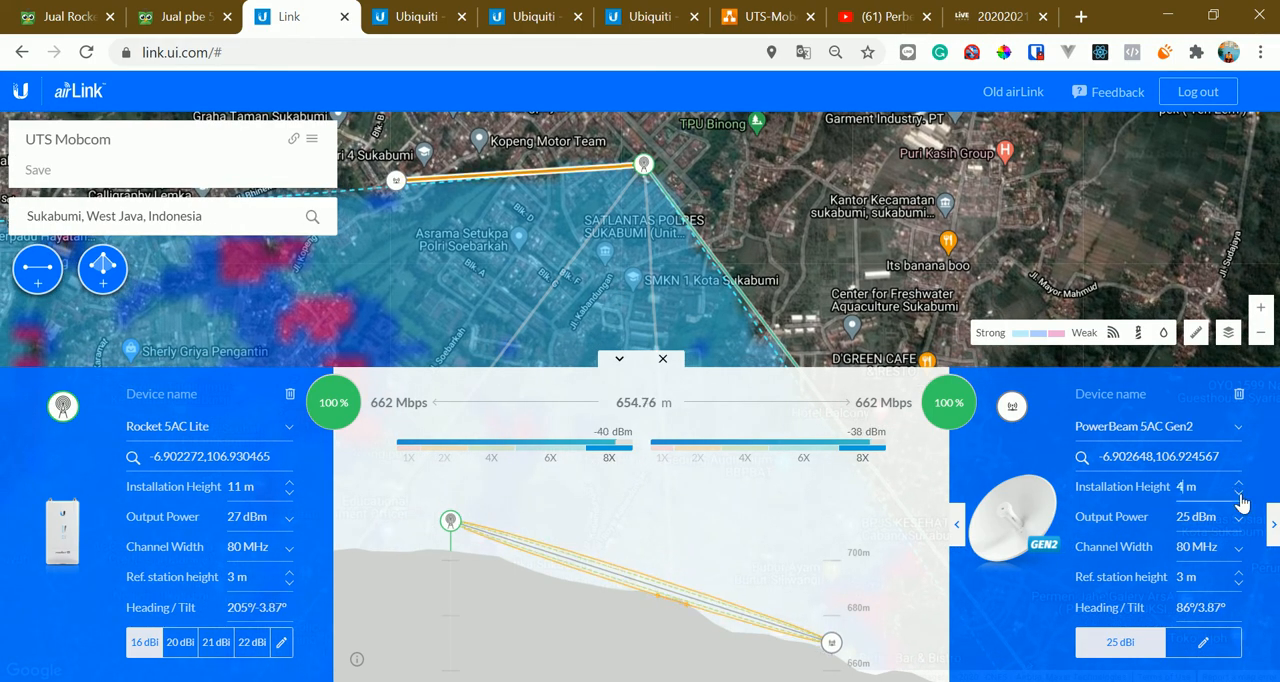
click(1239, 494)
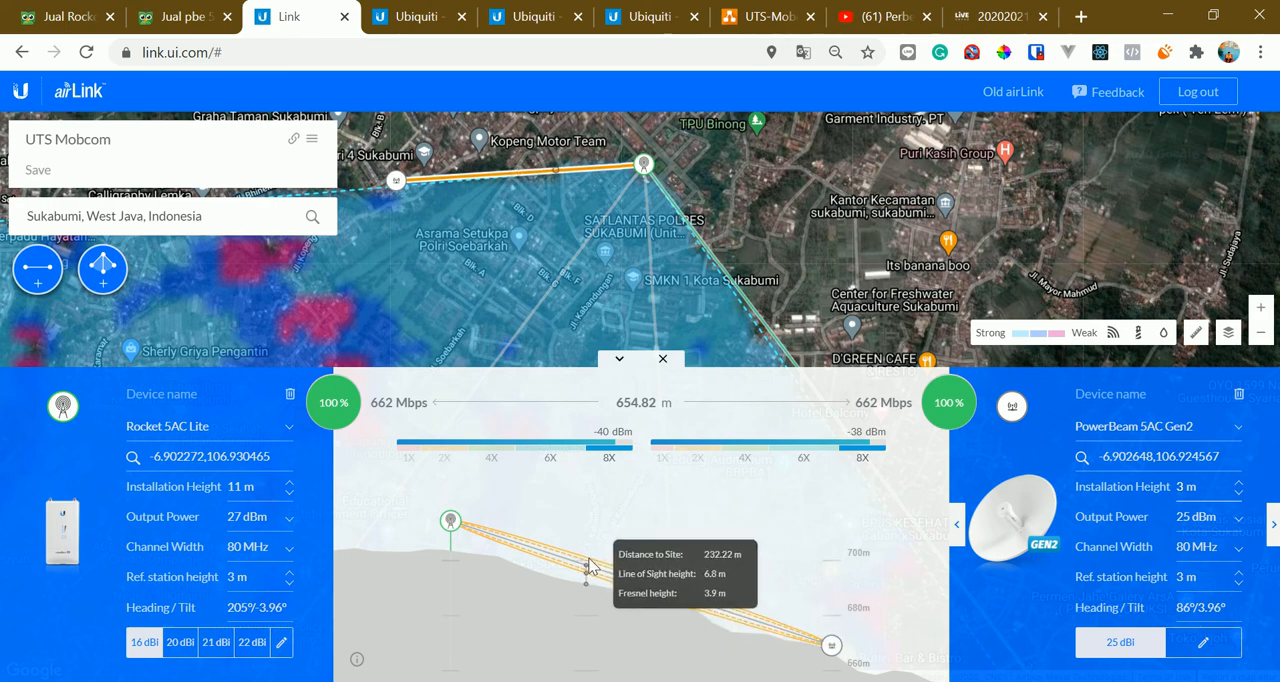
click(1238, 483)
click(1238, 483)
click(1238, 483)
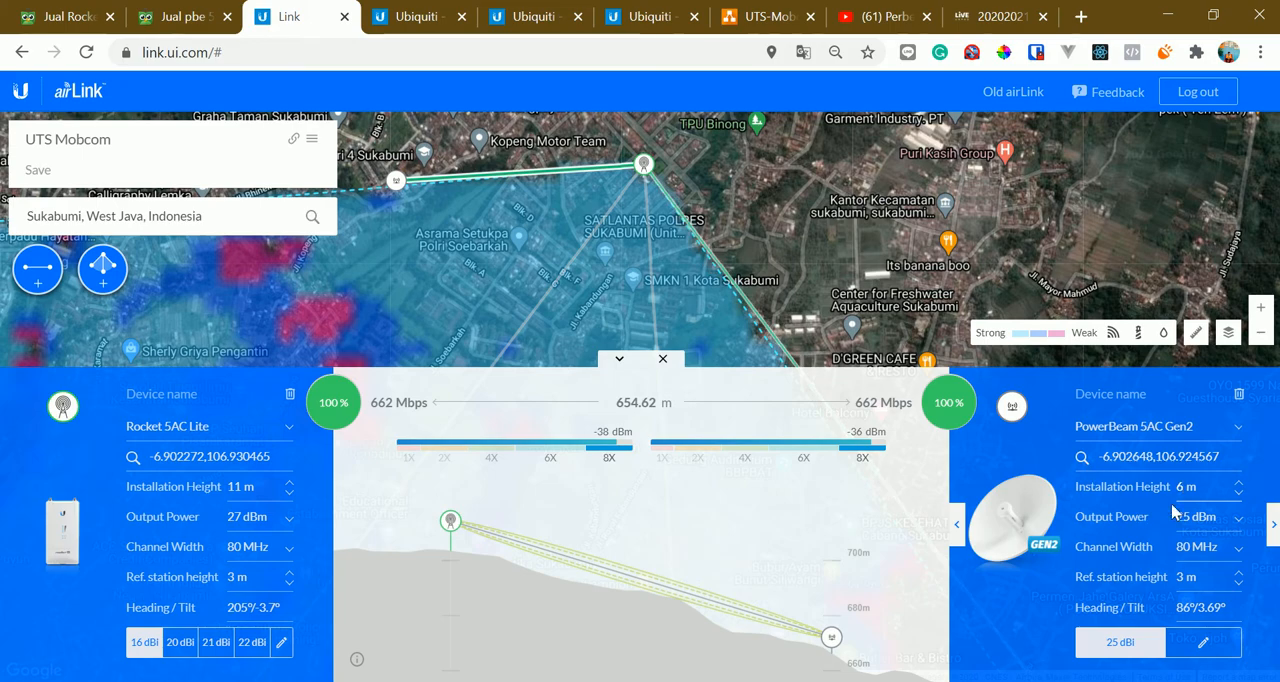
Show the link profile of the PowerBeam station near RS Islam Assyifa, southwest of the base station
drag(611, 297, 664, 168)
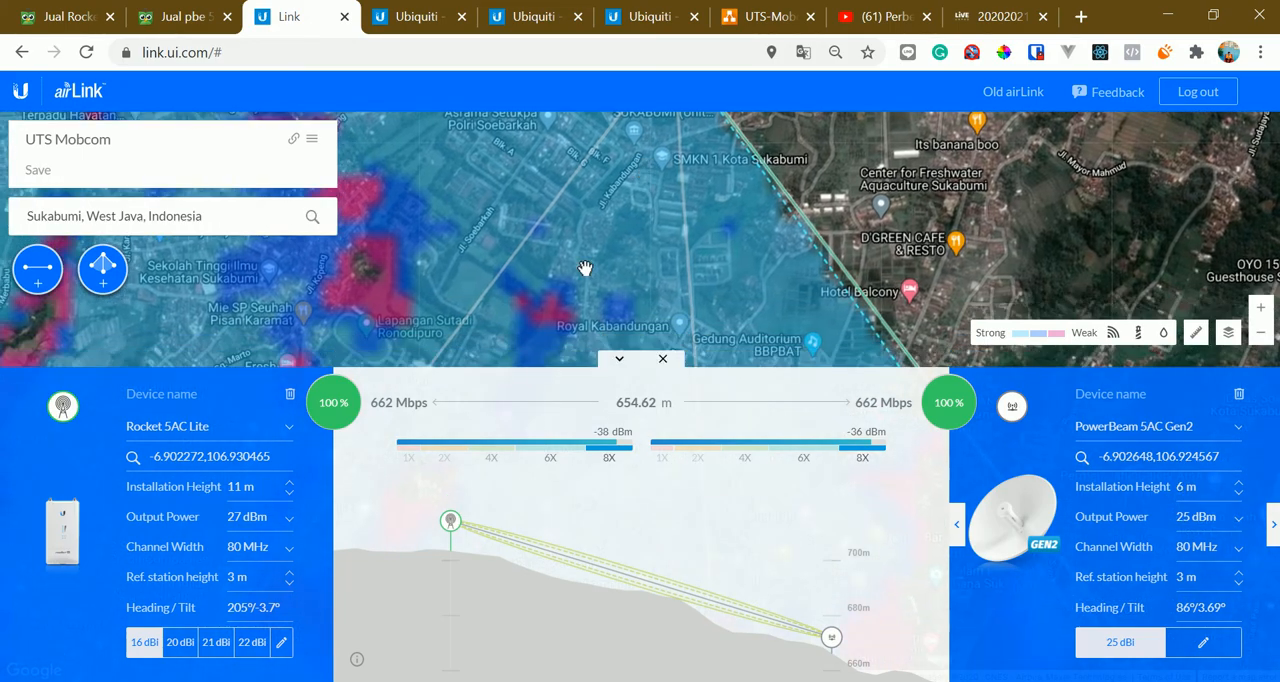
drag(586, 271, 597, 140)
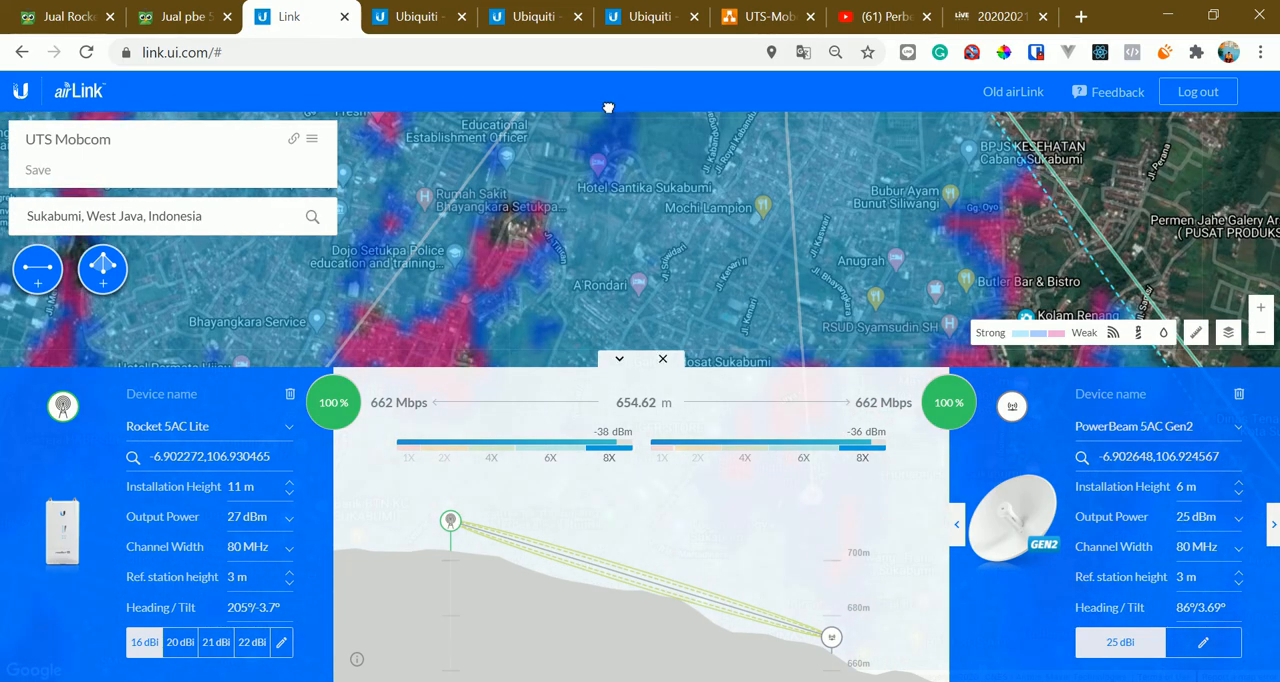
drag(565, 316, 658, 129)
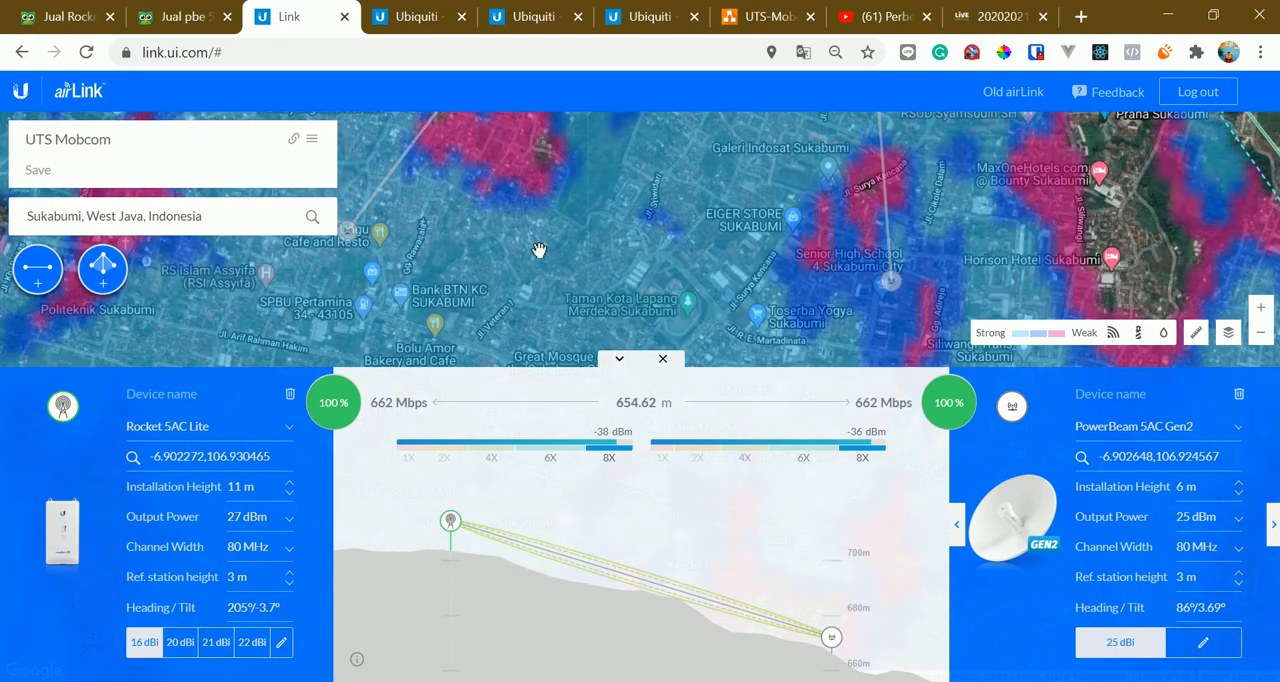
drag(540, 250, 608, 273)
click(420, 258)
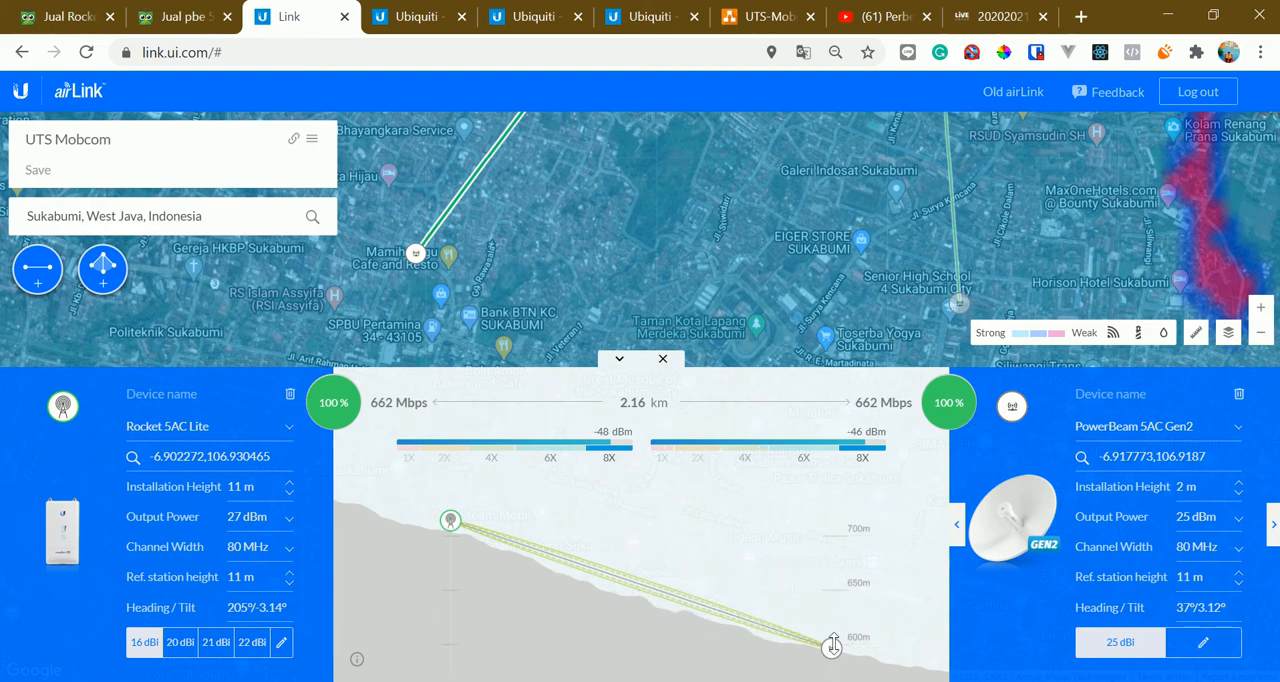
Select the PowerBeam station at Senior High School 4, try a 4 m installation height, and restore it to 5 m
click(959, 307)
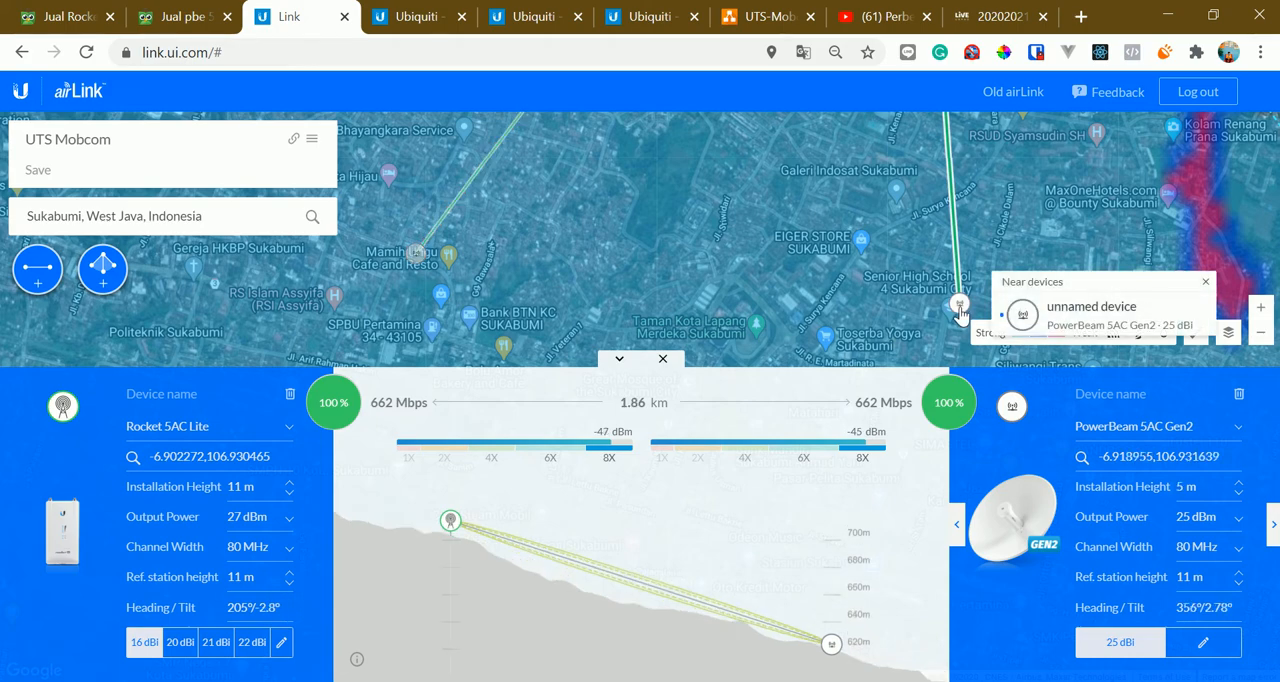
drag(827, 259, 743, 245)
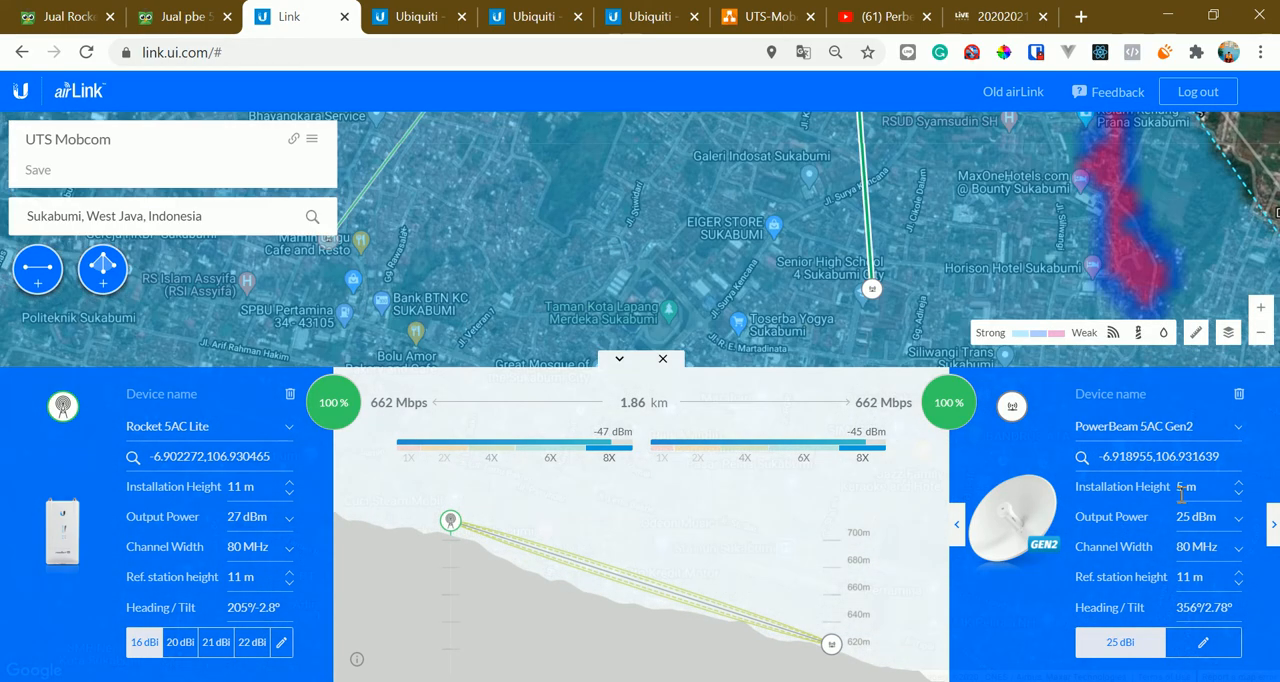
click(1239, 491)
click(1239, 491)
click(1239, 481)
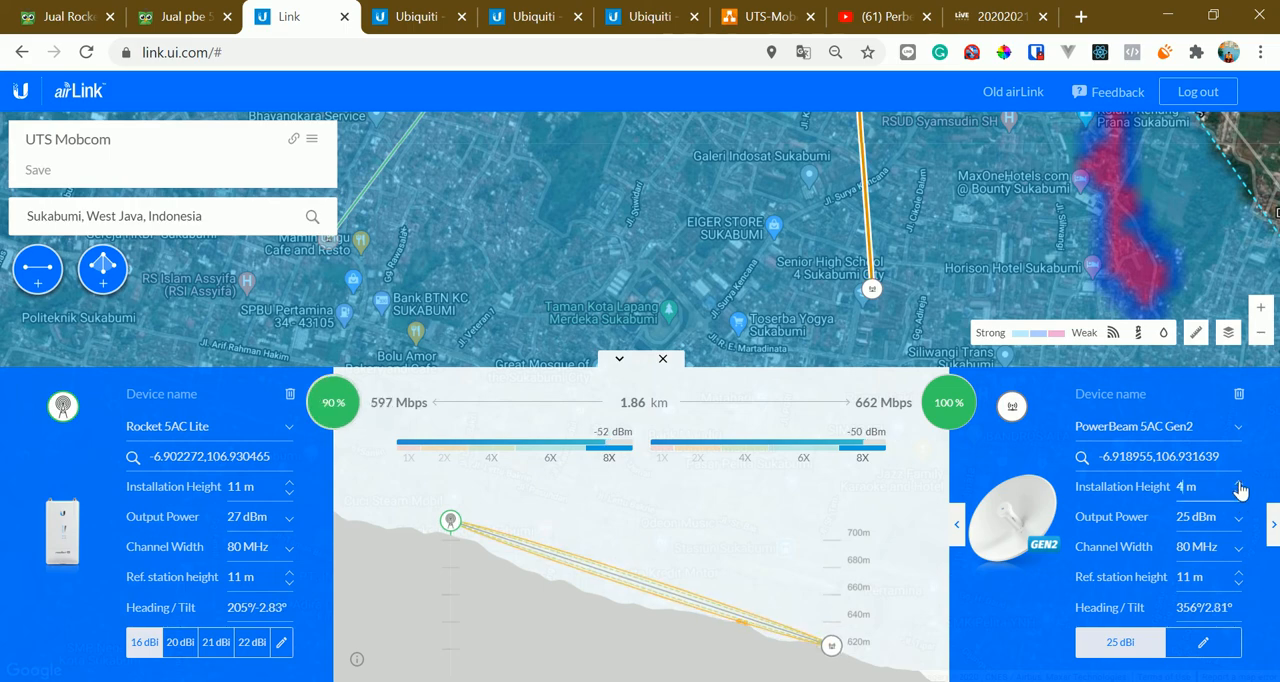
click(1239, 481)
Examine the link profile of the station at SMAN 3 Sukabumi and its path back towards the base station
drag(940, 228, 509, 129)
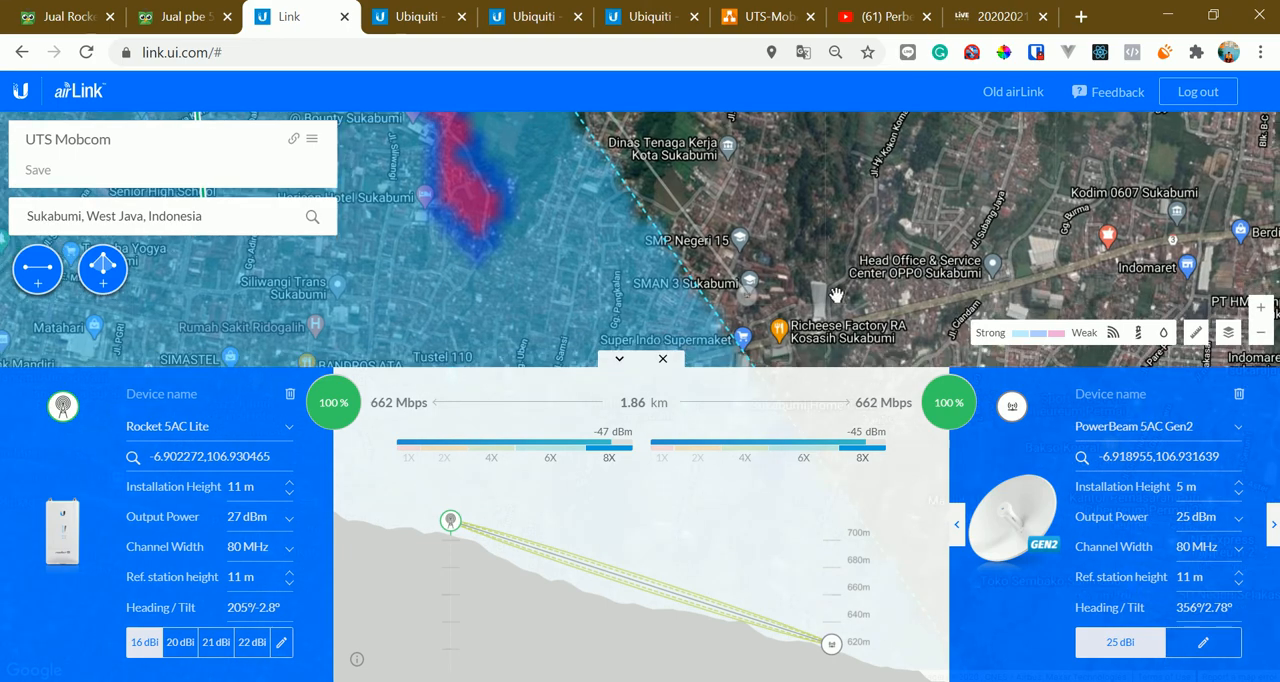
click(748, 304)
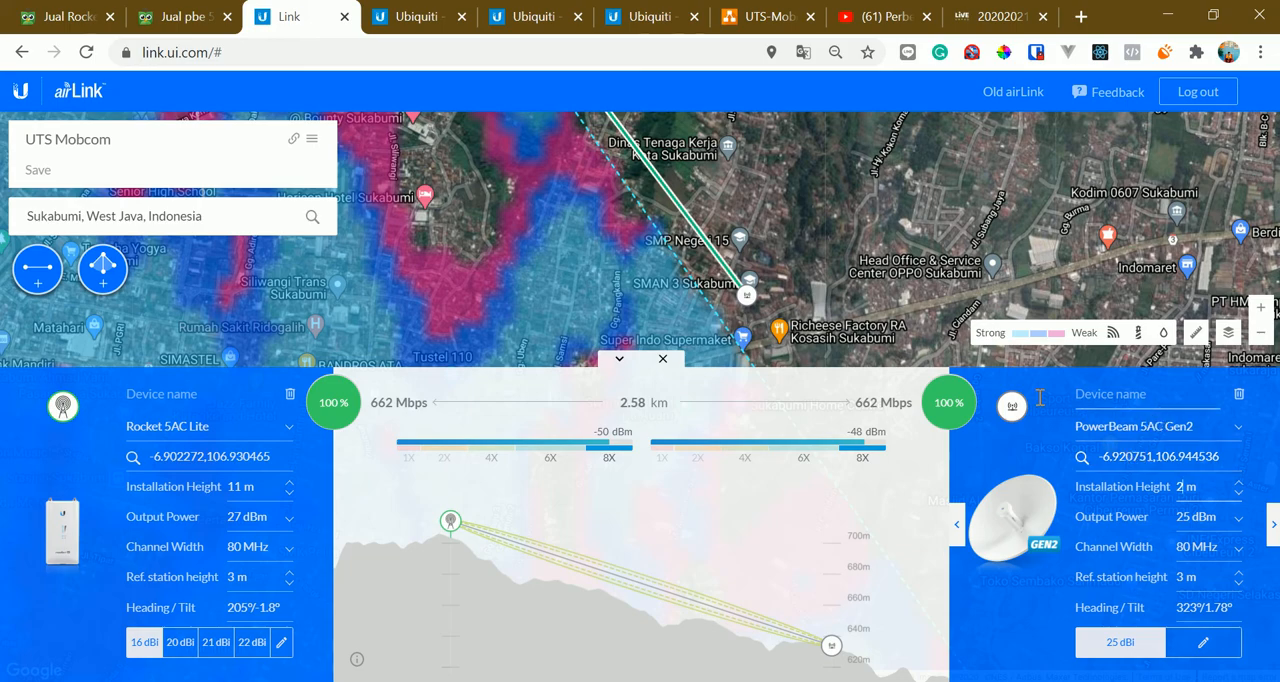
drag(548, 230, 761, 336)
drag(552, 137, 610, 245)
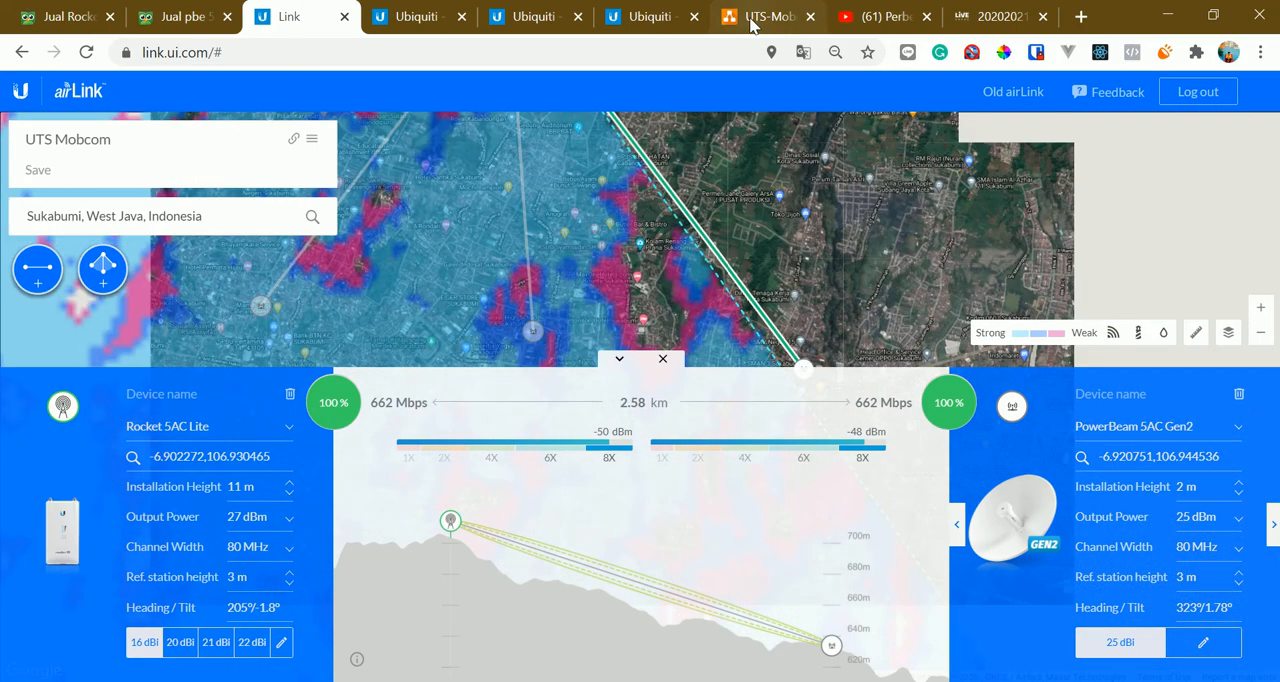
Switch to the diagrams.net network topology on the UTS page and examine the SMAN 3 branch with its LAN cloud
click(762, 16)
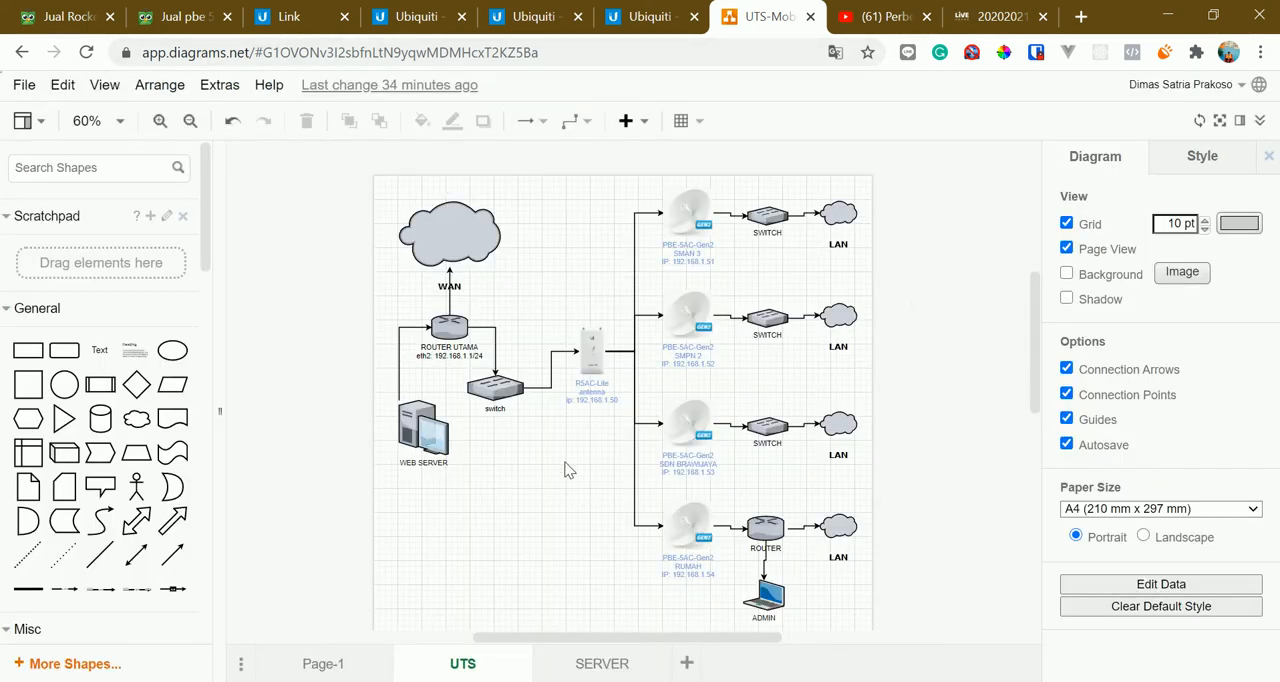
drag(511, 456, 507, 455)
drag(898, 176, 818, 262)
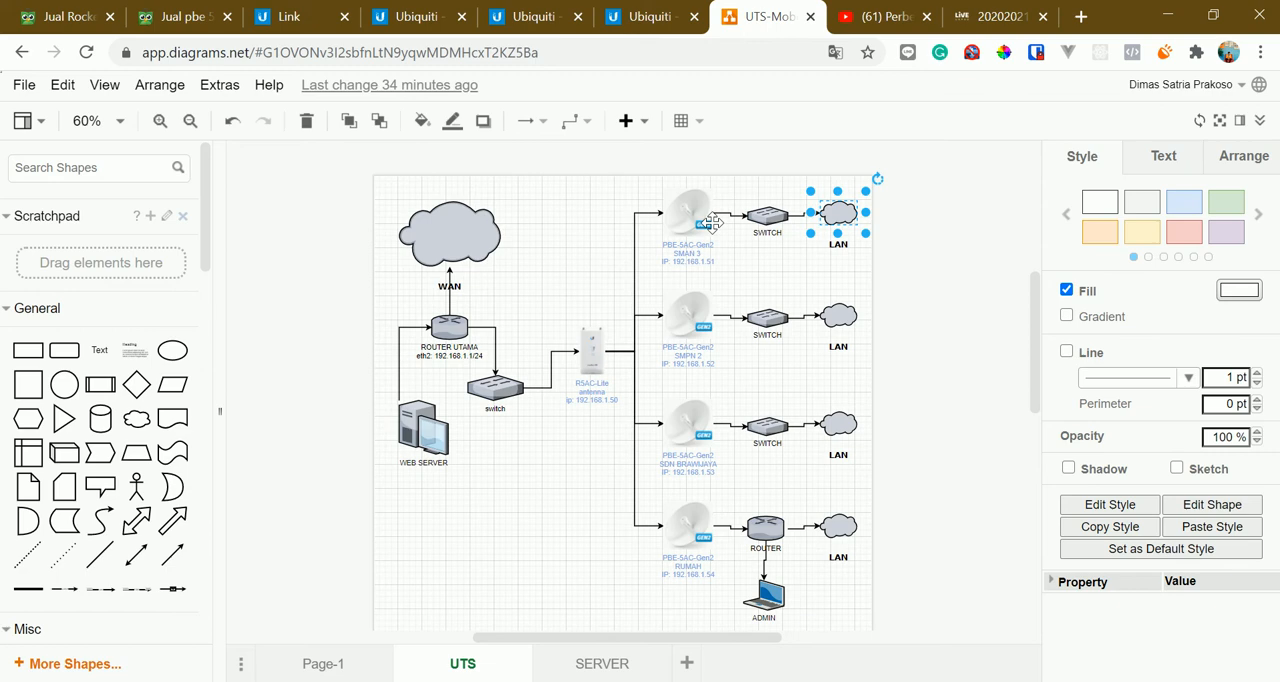
click(815, 156)
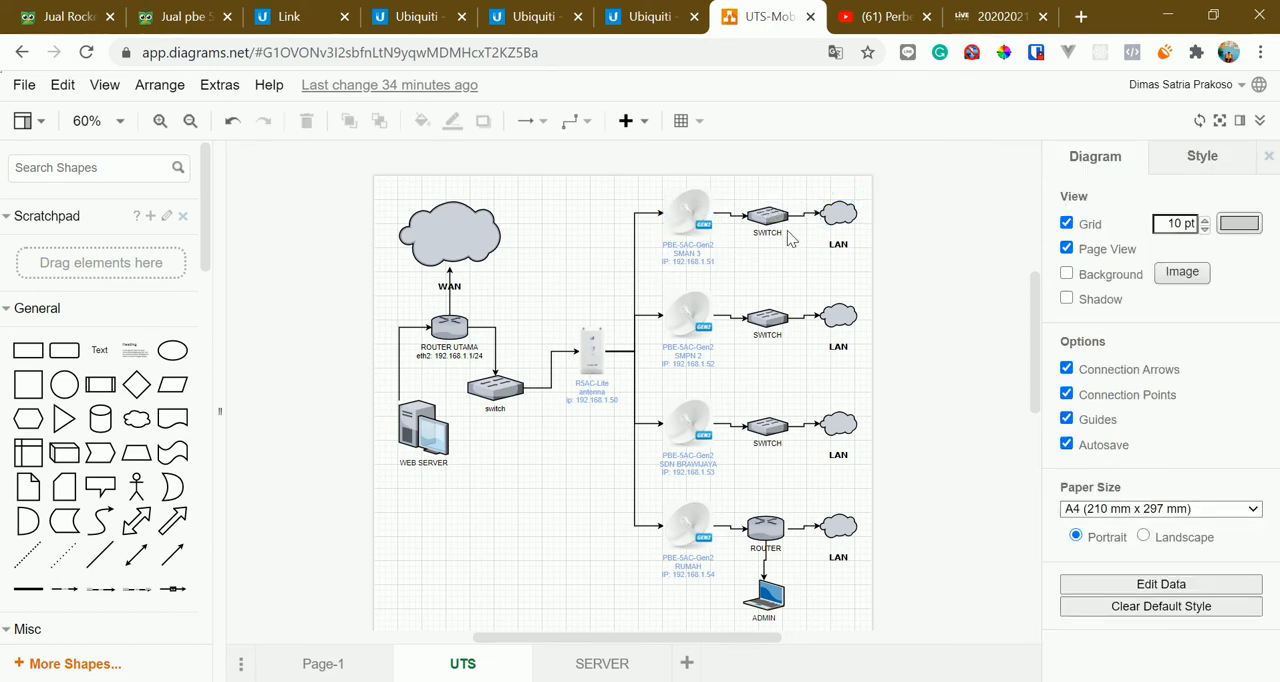